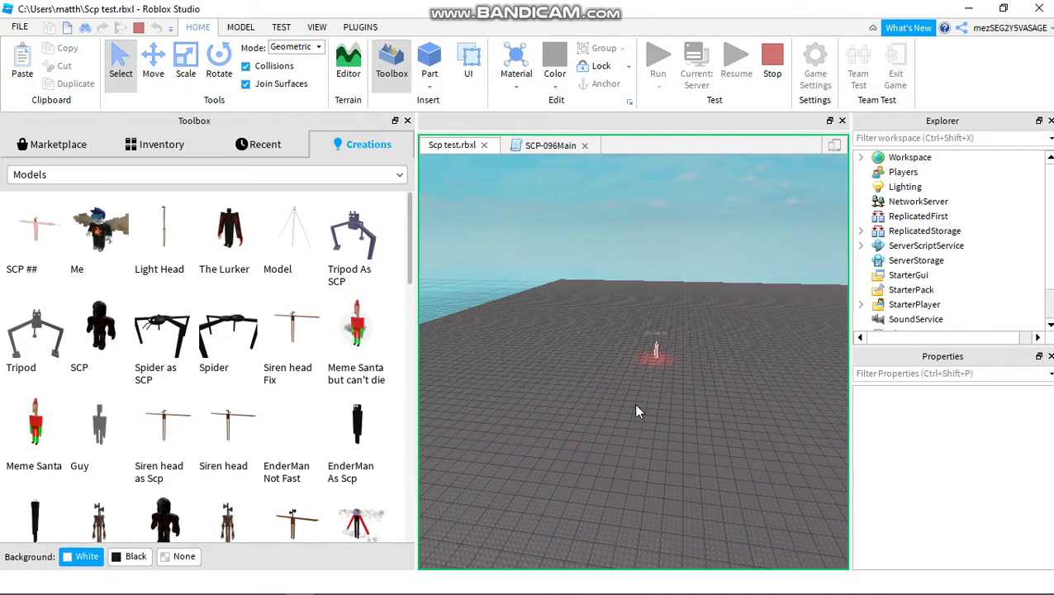
# - Insert an R6 block rig into the running test place with the Rig Builder plugin
pyautogui.moveTo(611, 318); pyautogui.dragTo(564, 330, button='right')
pyautogui.press('w')
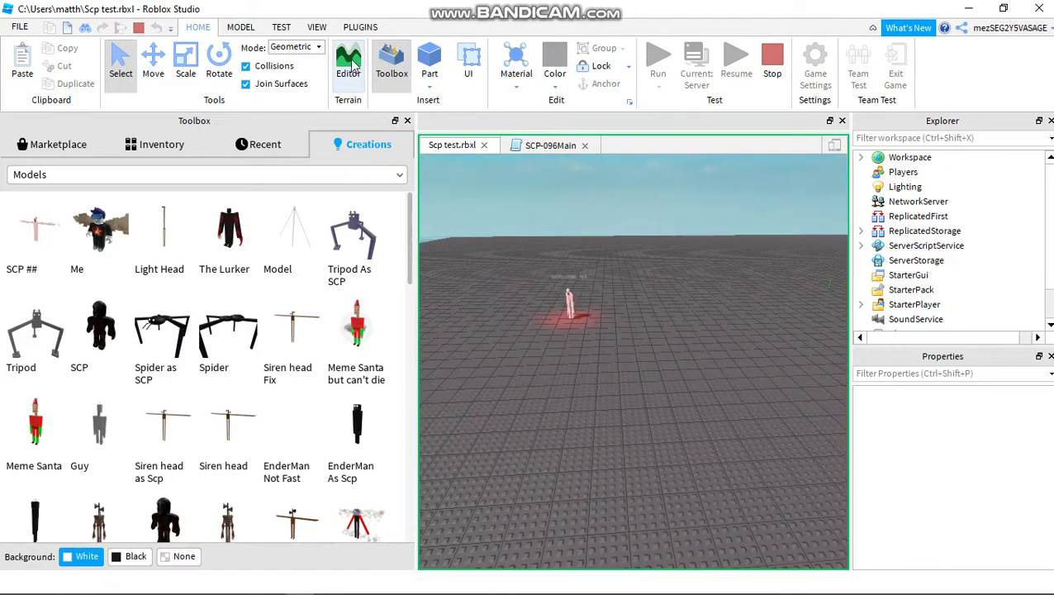
pyautogui.click(361, 27)
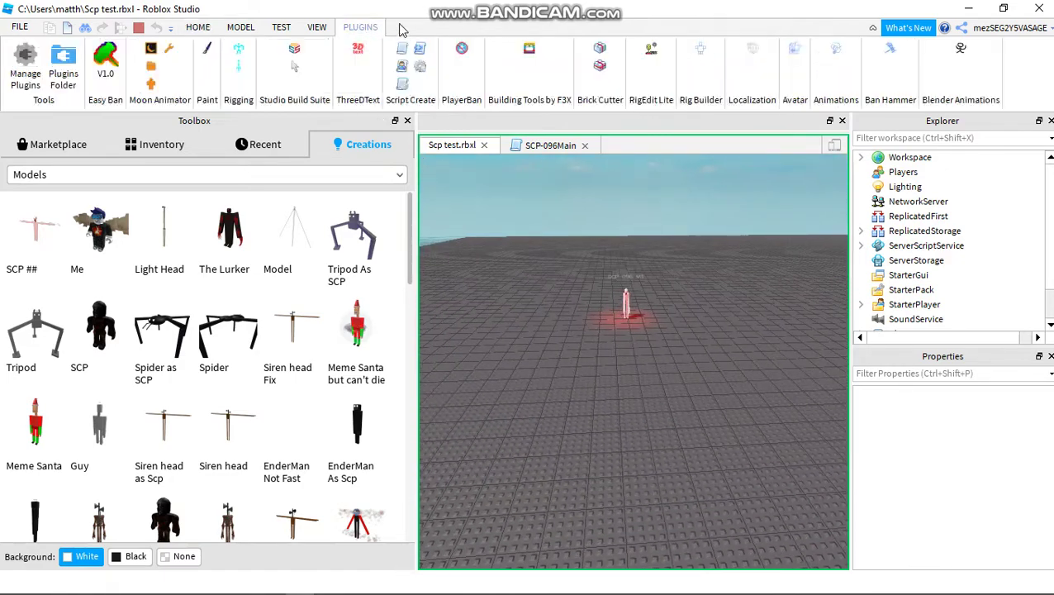
pyautogui.click(699, 51)
pyautogui.click(672, 291)
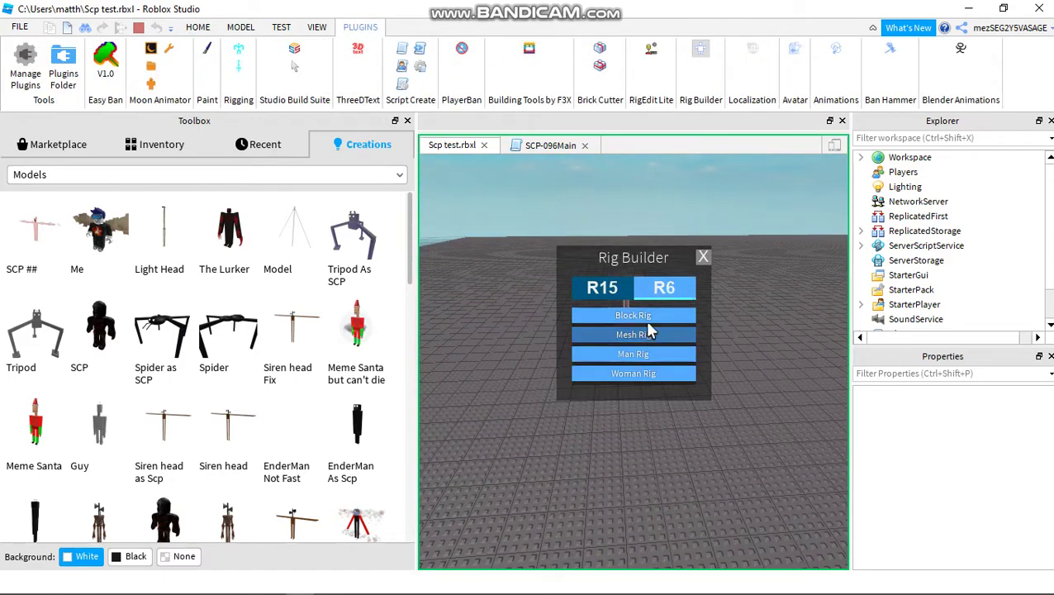
pyautogui.click(646, 317)
# - Move the Dummy along its axes through the air toward SCP-096 V3
pyautogui.moveTo(751, 313); pyautogui.dragTo(769, 311, button='right')
pyautogui.press('s')
pyautogui.press('a')
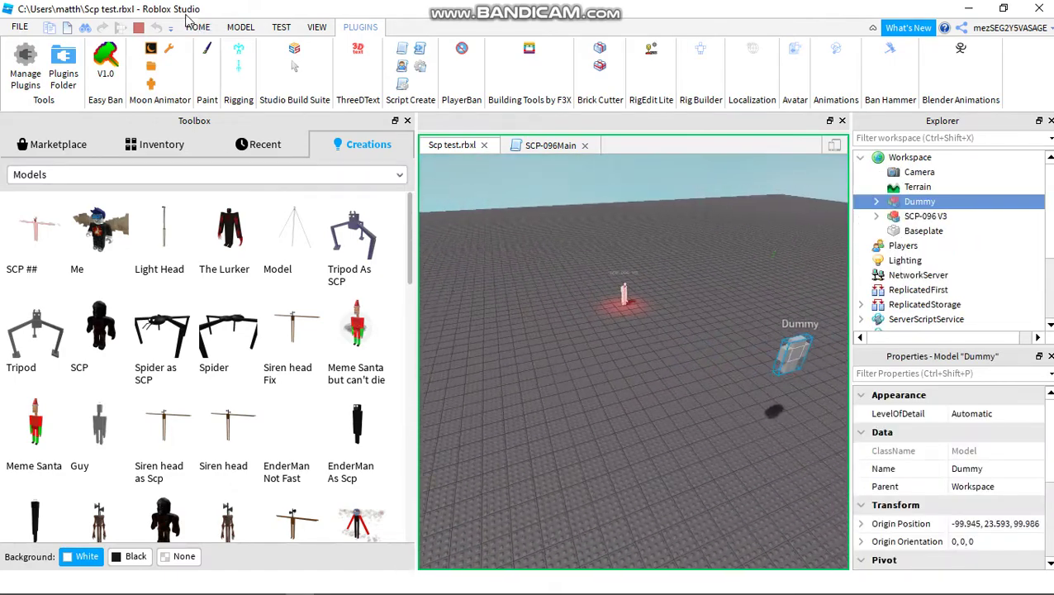
pyautogui.click(195, 26)
pyautogui.moveTo(570, 221); pyautogui.dragTo(576, 223, button='right')
pyautogui.moveTo(639, 298); pyautogui.dragTo(628, 304)
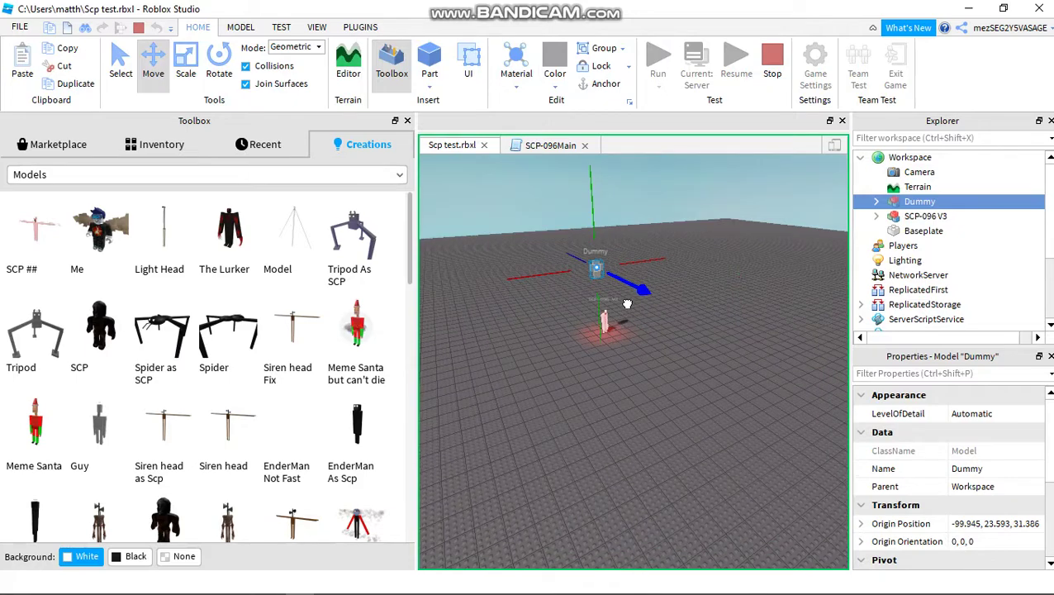
pyautogui.moveTo(616, 282); pyautogui.dragTo(612, 279, button='right')
pyautogui.press('w')
pyautogui.press('d')
pyautogui.moveTo(618, 273); pyautogui.dragTo(632, 272)
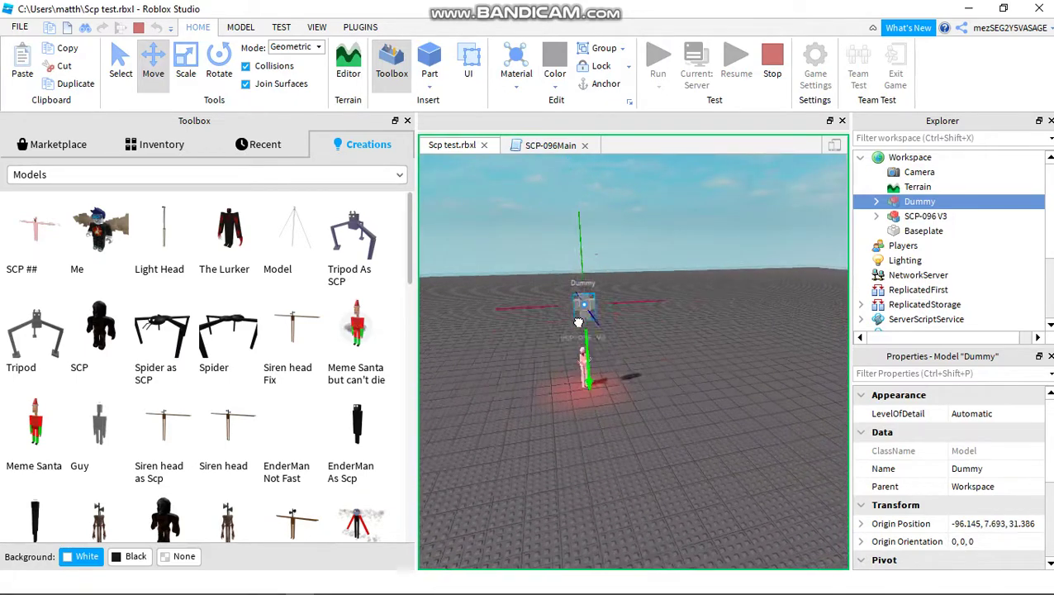
# - Bring the Dummy down onto the baseplate and place it right beside SCP-096 V3
pyautogui.press('w')
pyautogui.press('d')
pyautogui.press('a')
pyautogui.click(599, 337)
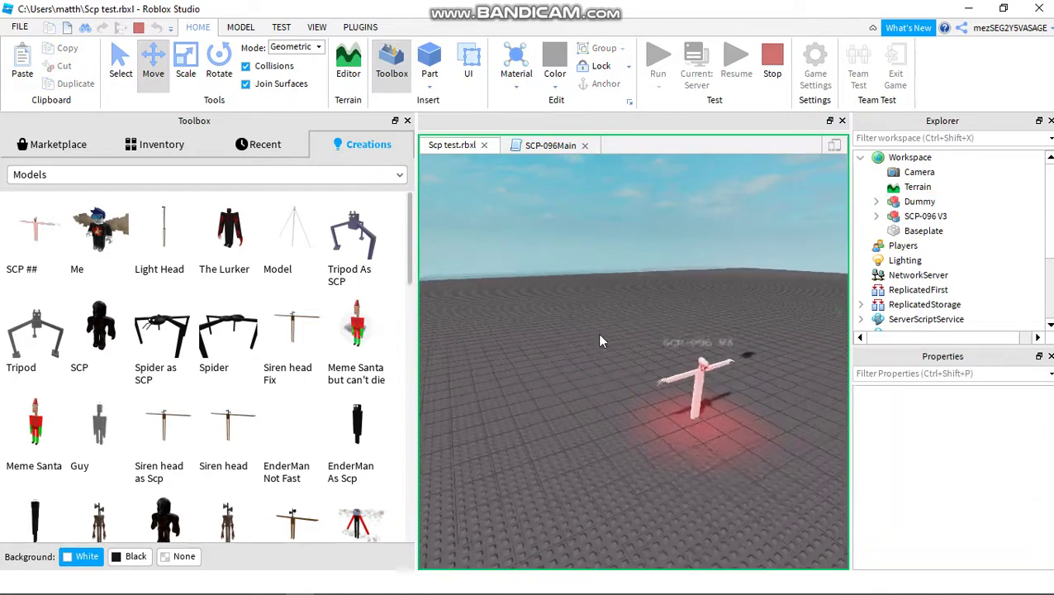
pyautogui.press('s')
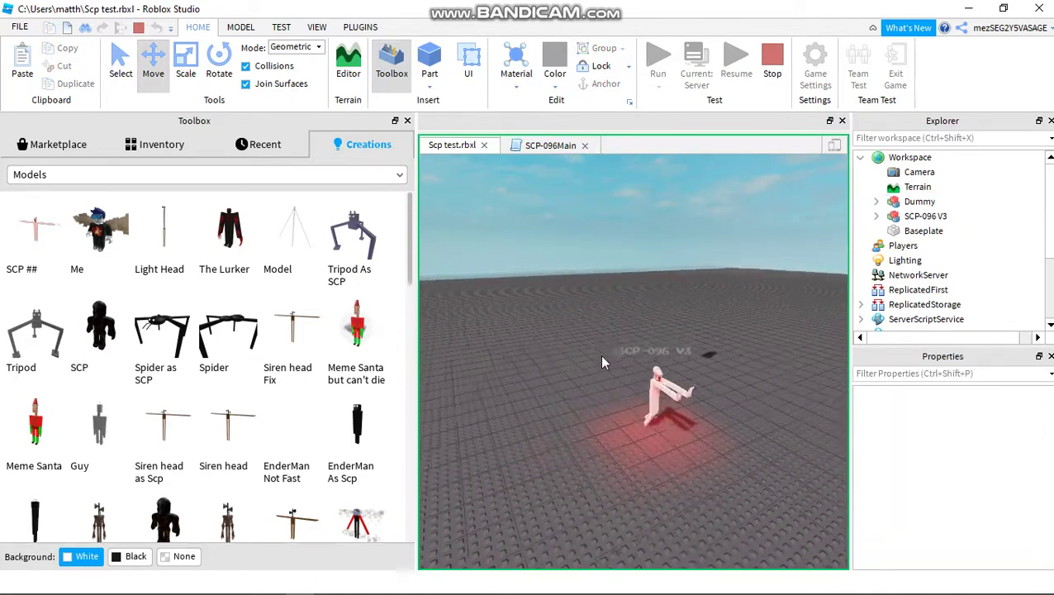
pyautogui.press('s')
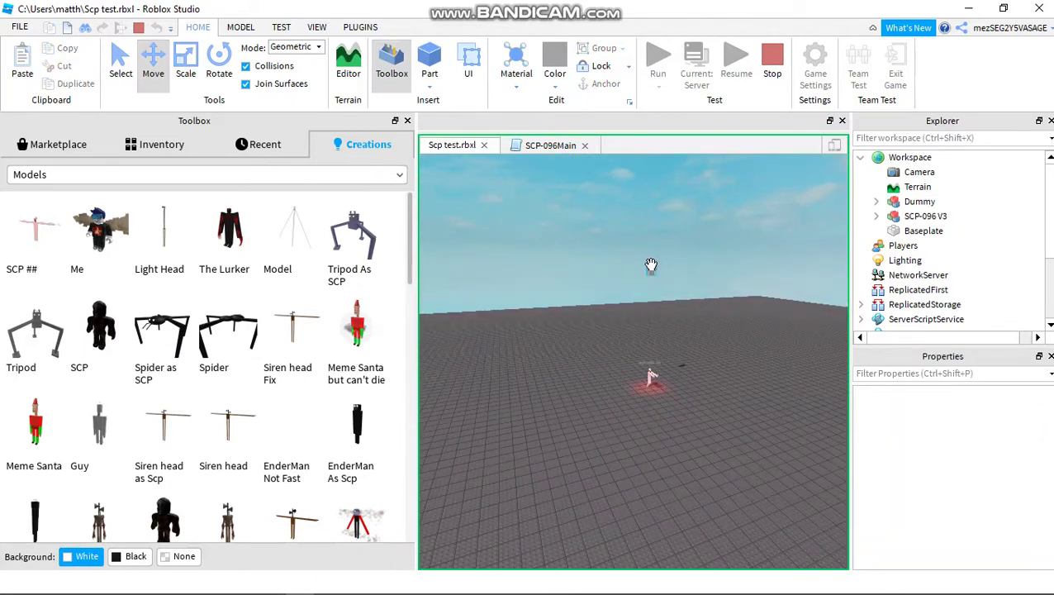
pyautogui.moveTo(651, 265); pyautogui.dragTo(584, 305)
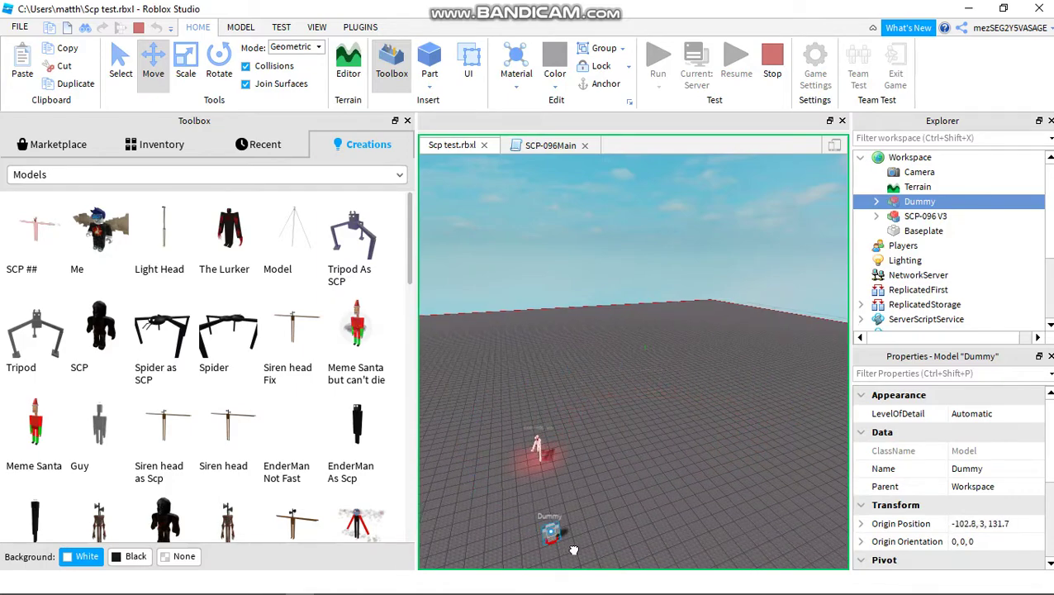
pyautogui.press('f')
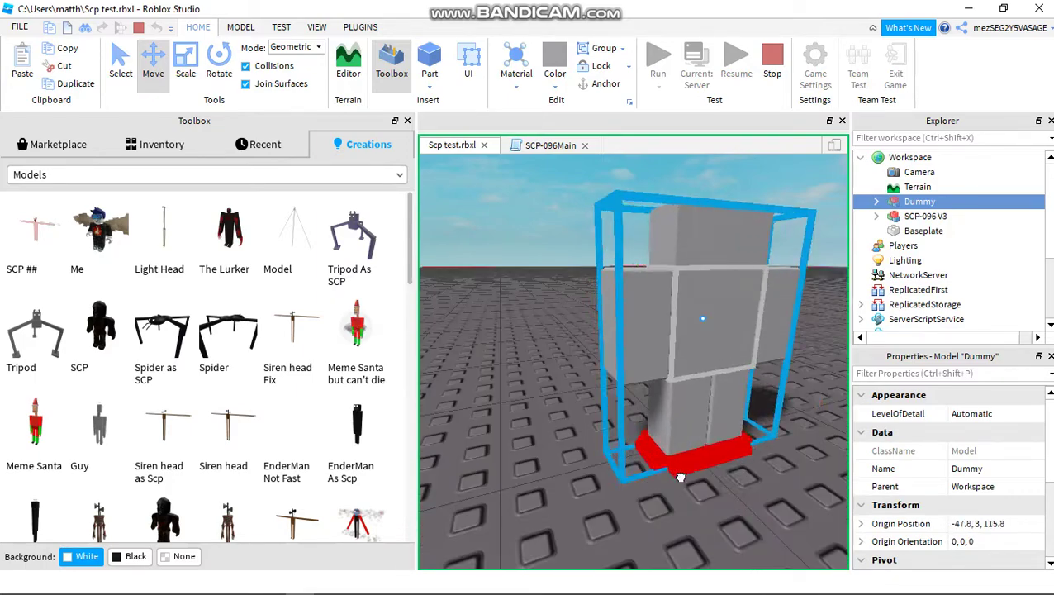
pyautogui.moveTo(668, 494); pyautogui.dragTo(665, 493, button='right')
pyautogui.moveTo(664, 493)
pyautogui.mouseDown()
pyautogui.moveTo(675, 494)
pyautogui.moveTo(665, 493)
pyautogui.mouseUp()
pyautogui.moveTo(664, 493); pyautogui.dragTo(666, 492, button='right')
pyautogui.moveTo(701, 489); pyautogui.dragTo(568, 467)
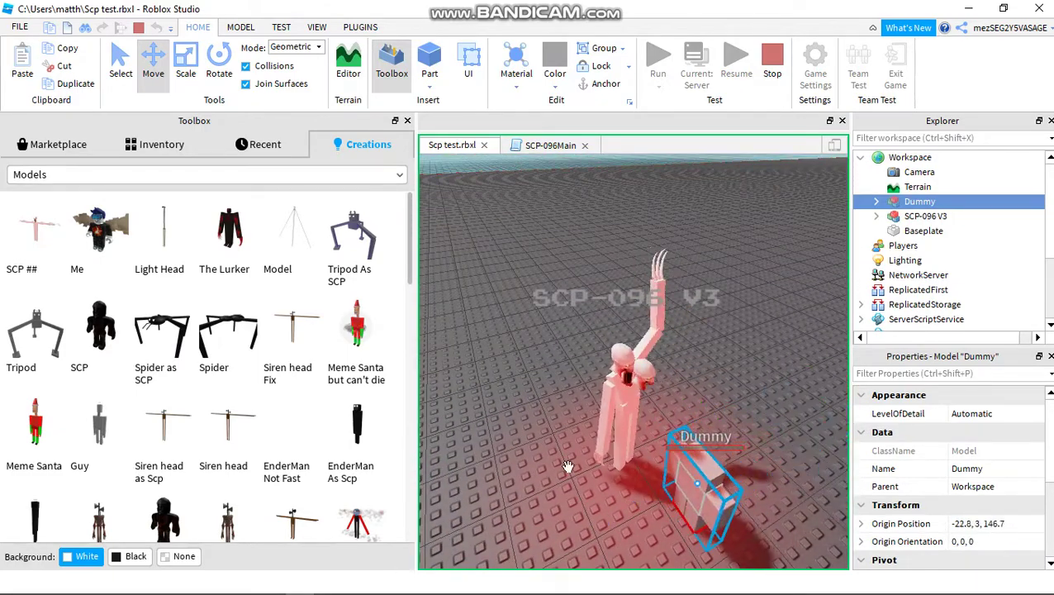
# - Cut the Dummy from the workspace and grab SCP-096 V3 to shift it on the baseplate
pyautogui.click(61, 68)
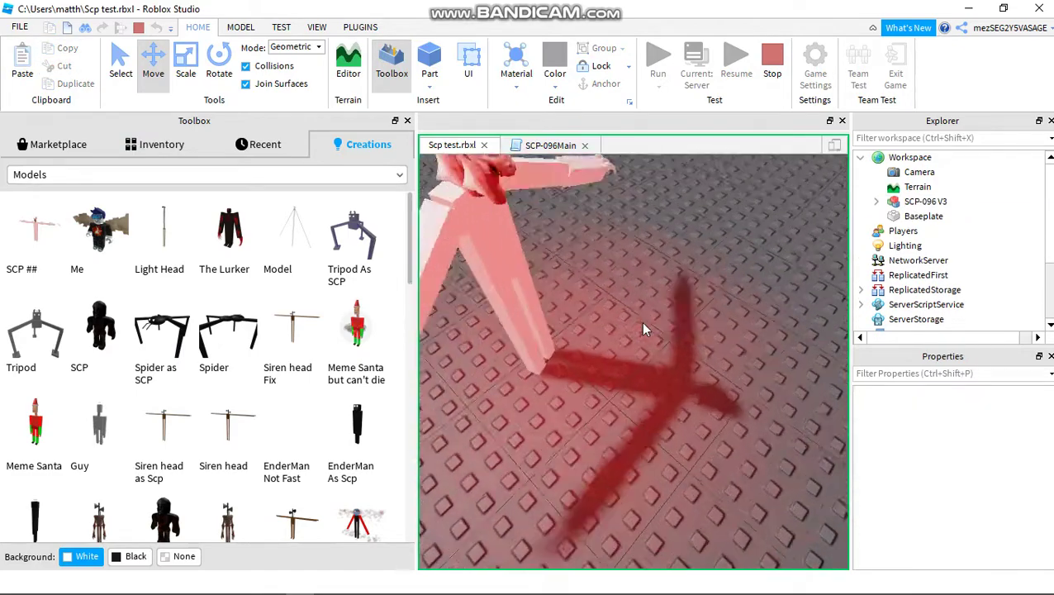
pyautogui.scroll(5, 687, 355)
pyautogui.moveTo(687, 355); pyautogui.dragTo(687, 353, button='right')
pyautogui.moveTo(624, 466); pyautogui.dragTo(626, 437)
pyautogui.click(794, 521)
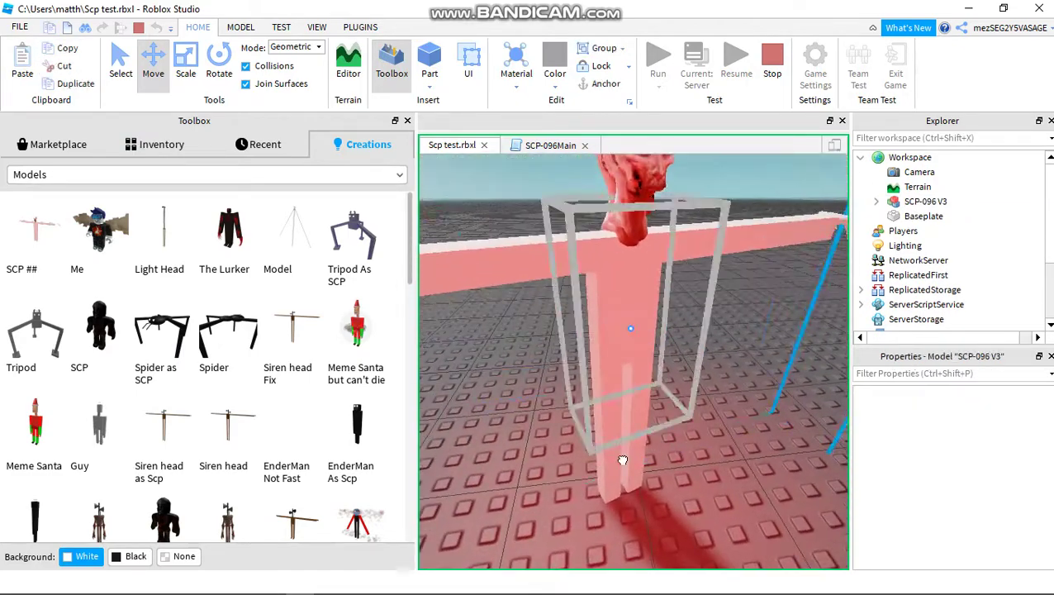
pyautogui.moveTo(708, 459); pyautogui.dragTo(702, 409, button='right')
# - Insert the Spider as SCP model from the creations and move it across the baseplate
pyautogui.scroll(-3, 701, 405)
pyautogui.scroll(-8, 701, 406)
pyautogui.scroll(-3, 702, 409)
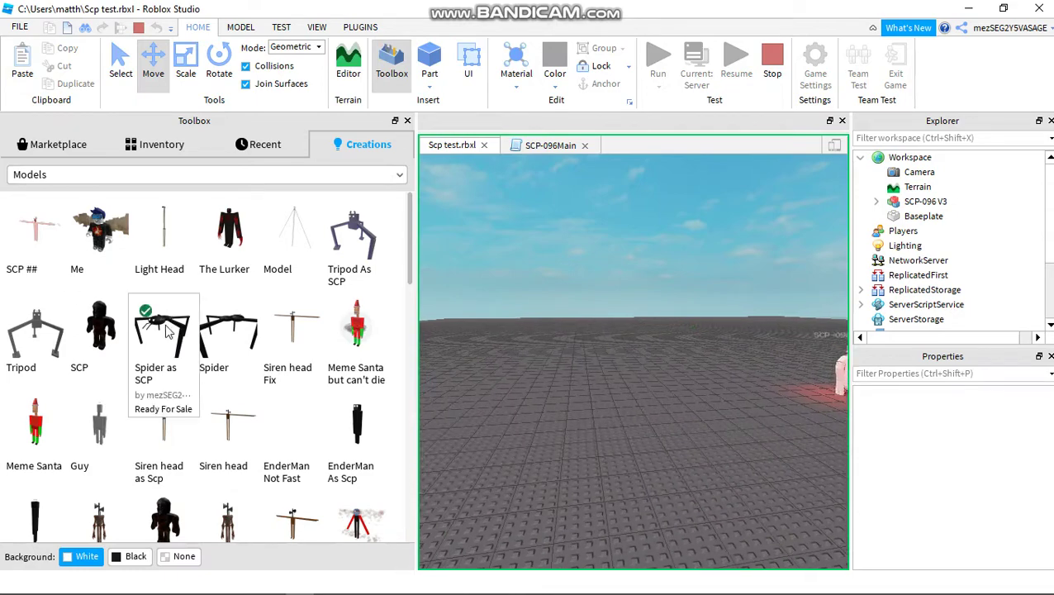
pyautogui.moveTo(505, 352); pyautogui.dragTo(513, 366, button='right')
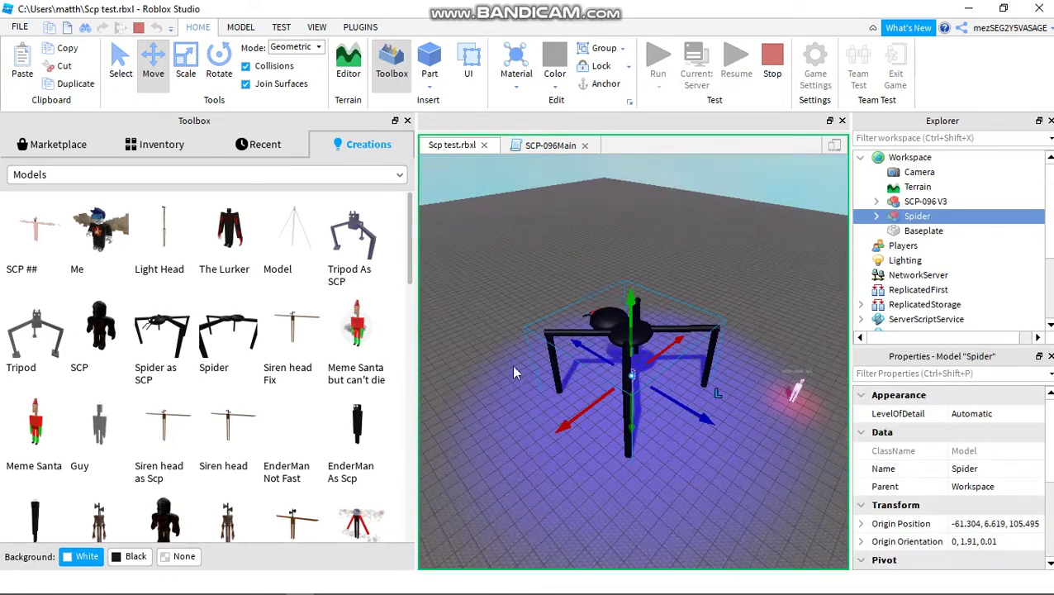
pyautogui.moveTo(613, 336); pyautogui.dragTo(567, 255)
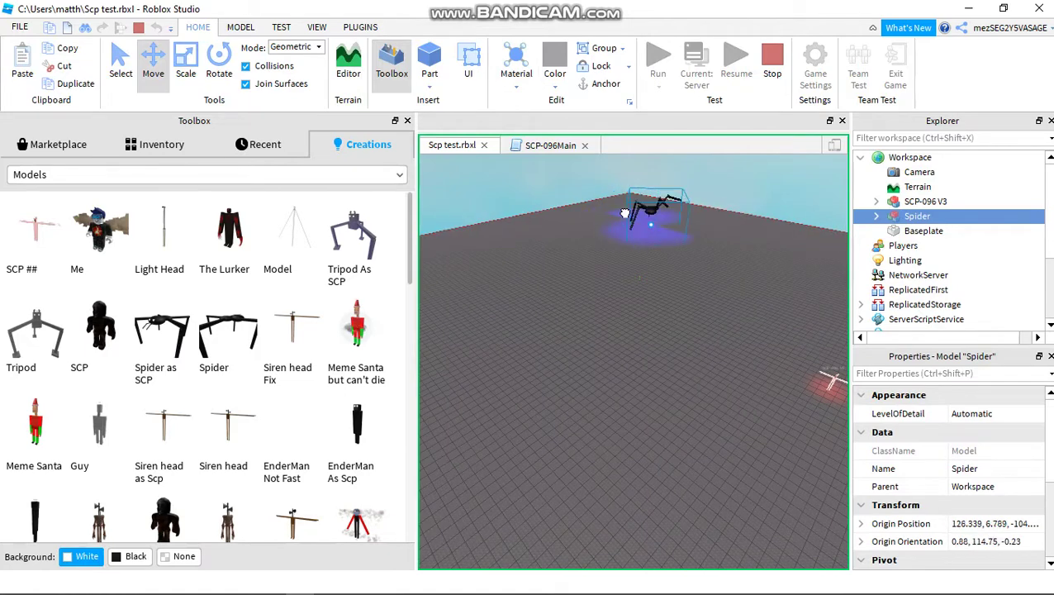
# - Inspect the Spider beside SCP-096 V3 and cut it from the workspace
pyautogui.moveTo(712, 292); pyautogui.dragTo(707, 293, button='right')
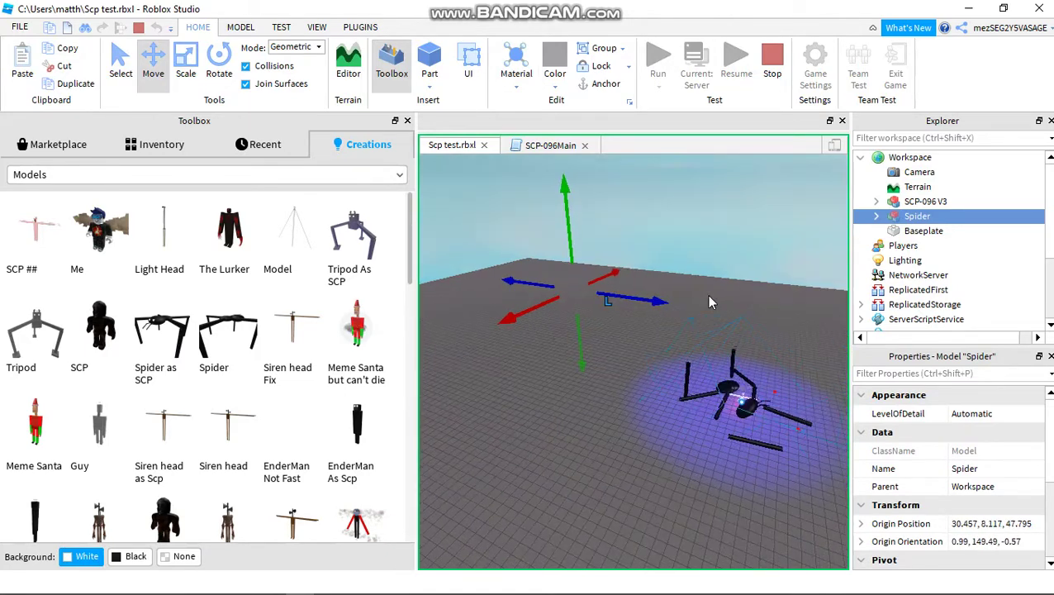
pyautogui.click(628, 411)
pyautogui.moveTo(628, 411); pyautogui.dragTo(638, 386, button='right')
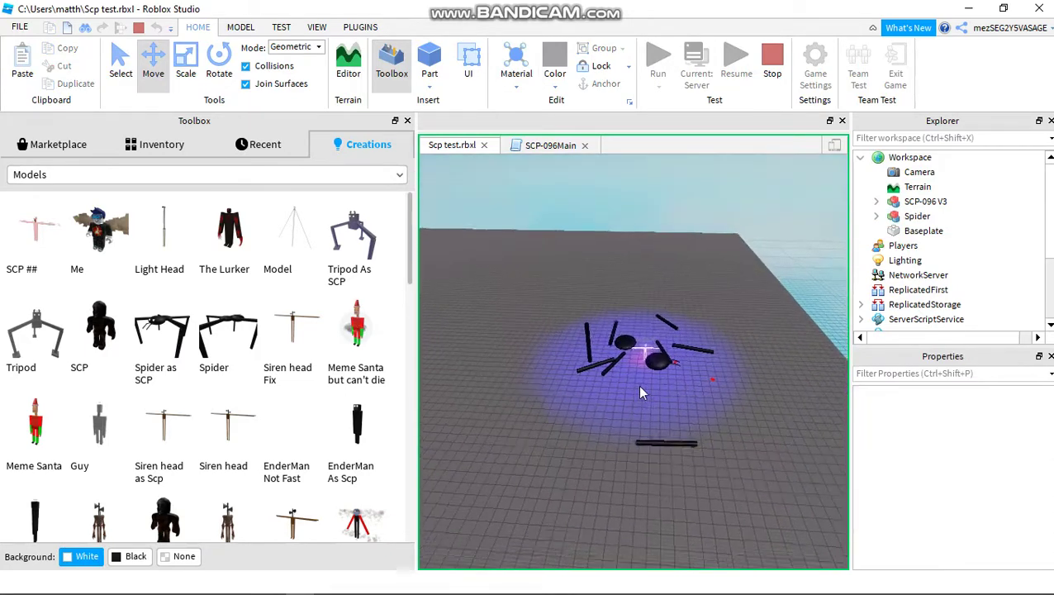
pyautogui.click(659, 351)
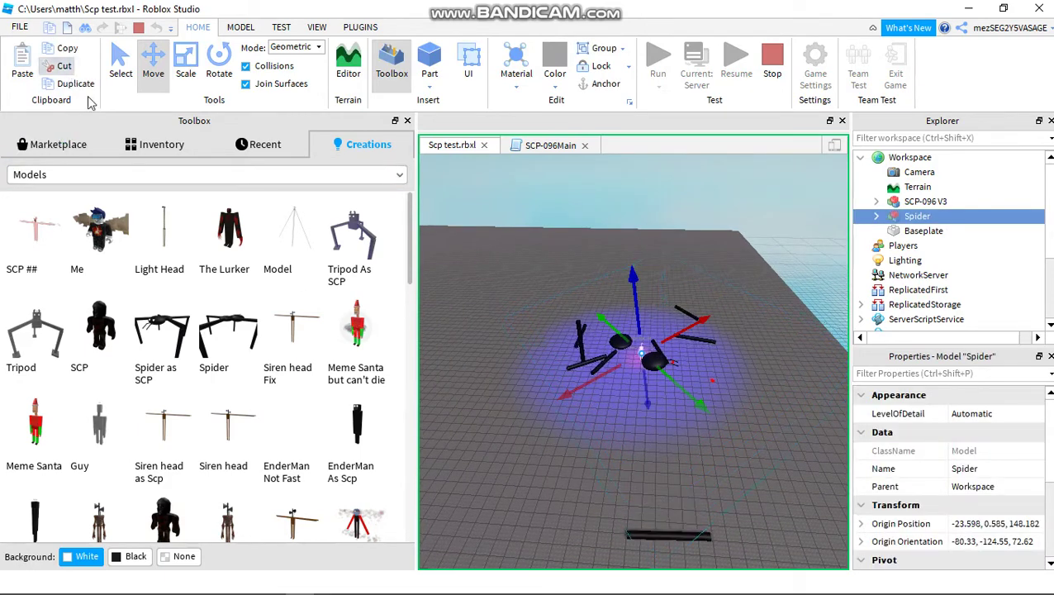
pyautogui.click(65, 67)
# - Insert the "Meme Santa but can't die" model and position it beside SCP-096 V3
pyautogui.press('w')
pyautogui.moveTo(564, 294); pyautogui.dragTo(567, 303, button='right')
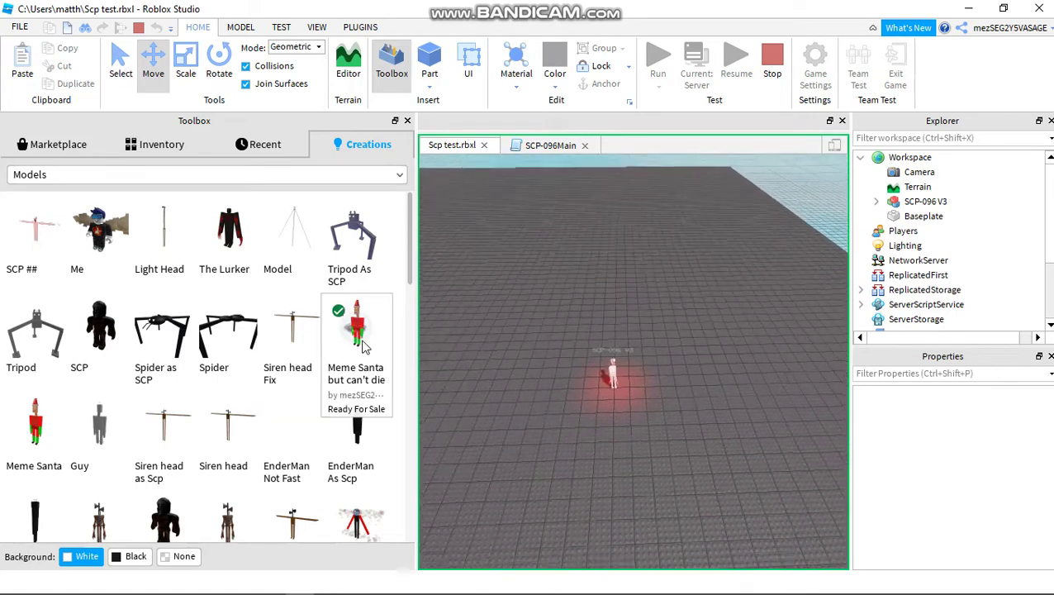
pyautogui.press('f')
pyautogui.moveTo(666, 327); pyautogui.dragTo(667, 329, button='right')
pyautogui.moveTo(646, 331); pyautogui.dragTo(659, 223)
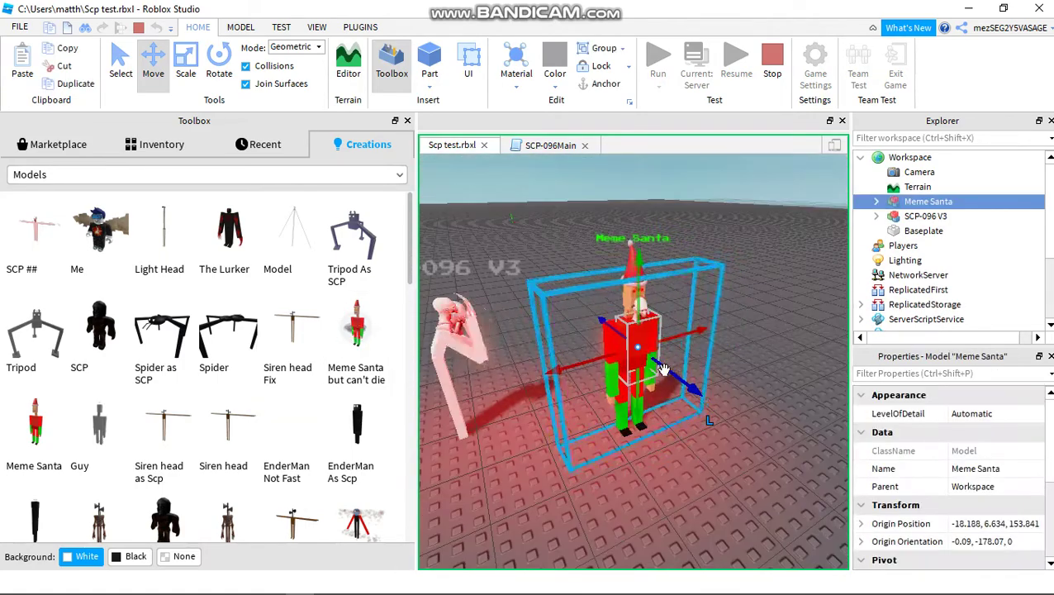
pyautogui.press('s')
pyautogui.click(688, 355)
# - Reposition Meme Santa on the baseplate so it stands directly next to SCP-096 V3
pyautogui.moveTo(653, 341)
pyautogui.mouseDown(button='right')
pyautogui.moveTo(653, 331)
pyautogui.moveTo(635, 345)
pyautogui.moveTo(650, 334)
pyautogui.mouseUp(button='right')
pyautogui.press('w')
pyautogui.press('w')
pyautogui.press('s')
pyautogui.moveTo(731, 363); pyautogui.dragTo(662, 455)
pyautogui.moveTo(839, 316); pyautogui.dragTo(789, 324)
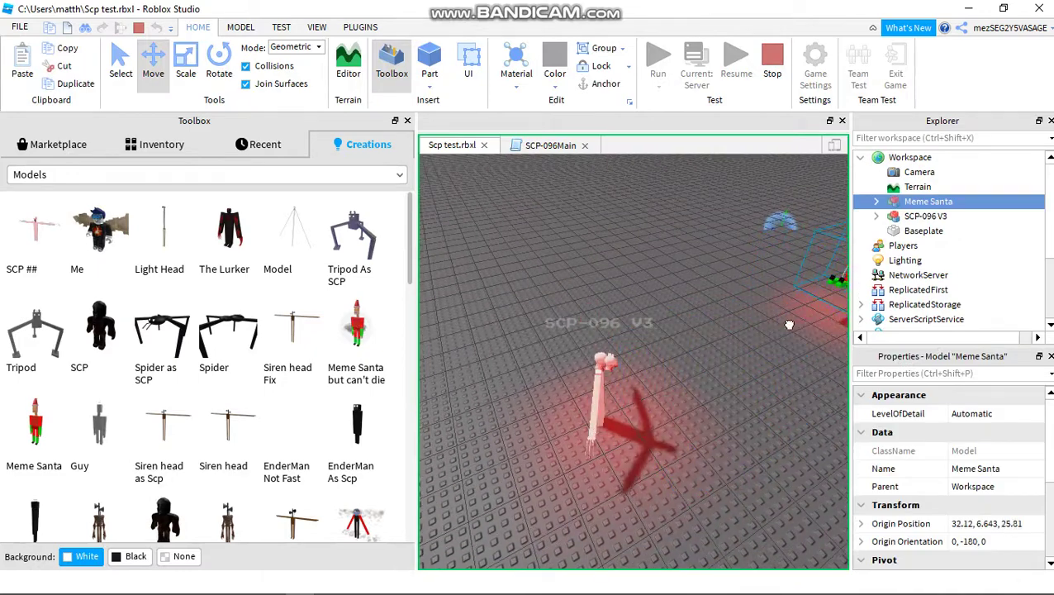
pyautogui.moveTo(716, 355); pyautogui.dragTo(745, 291)
pyautogui.moveTo(621, 419); pyautogui.dragTo(654, 437)
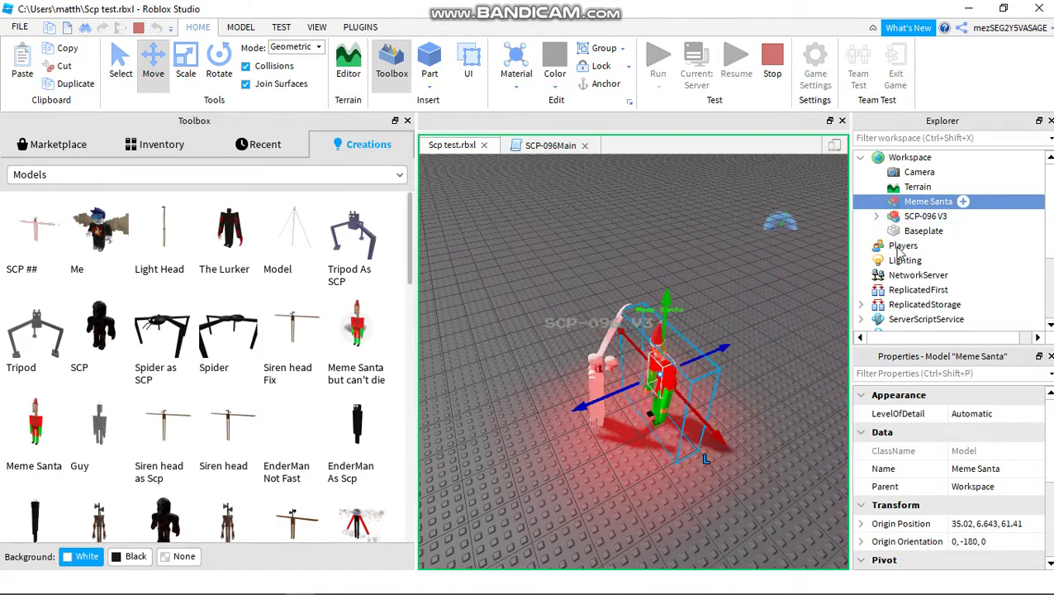
# - Delete the ForceField object inside Meme Santa
pyautogui.click(913, 276)
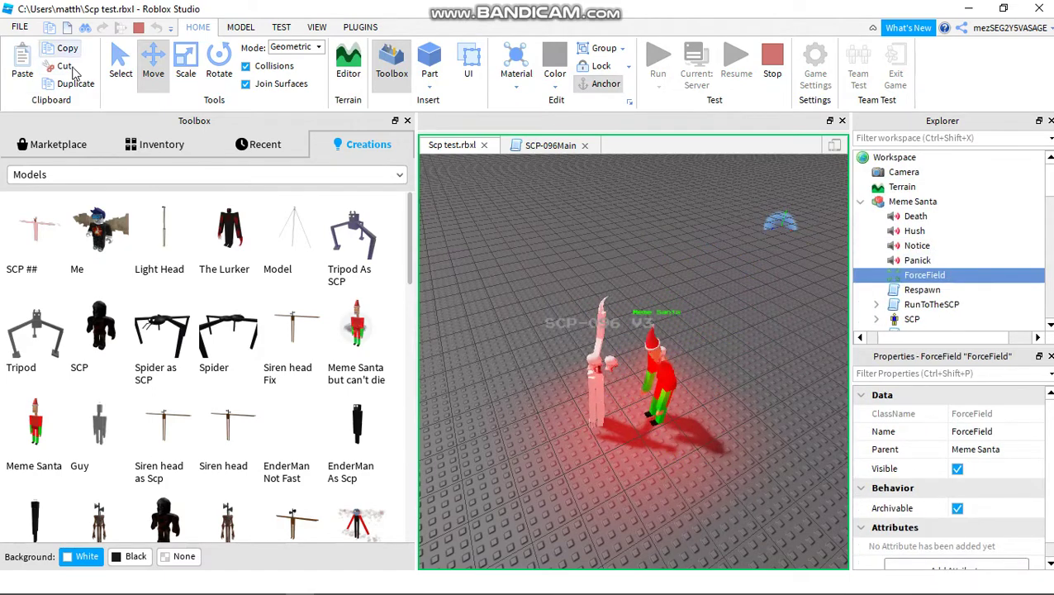
pyautogui.press('Delete')
pyautogui.moveTo(579, 285); pyautogui.dragTo(558, 319, button='right')
pyautogui.press('w')
pyautogui.scroll(-4, 675, 393)
pyautogui.moveTo(680, 406); pyautogui.dragTo(682, 404, button='right')
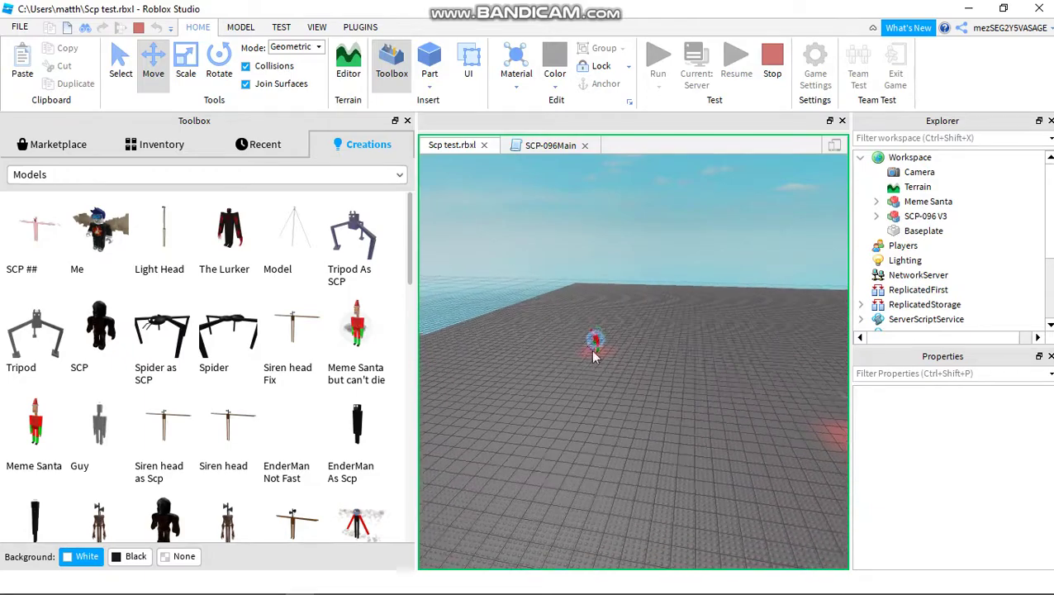
# - Move SCP-096 V3 to the far side of the baseplate, away from Meme Santa
pyautogui.moveTo(592, 354); pyautogui.dragTo(592, 354, button='right')
pyautogui.scroll(-2, 760, 406)
pyautogui.moveTo(690, 392); pyautogui.dragTo(784, 317)
pyautogui.moveTo(786, 316); pyautogui.dragTo(784, 317, button='right')
pyautogui.moveTo(784, 317); pyautogui.dragTo(786, 318)
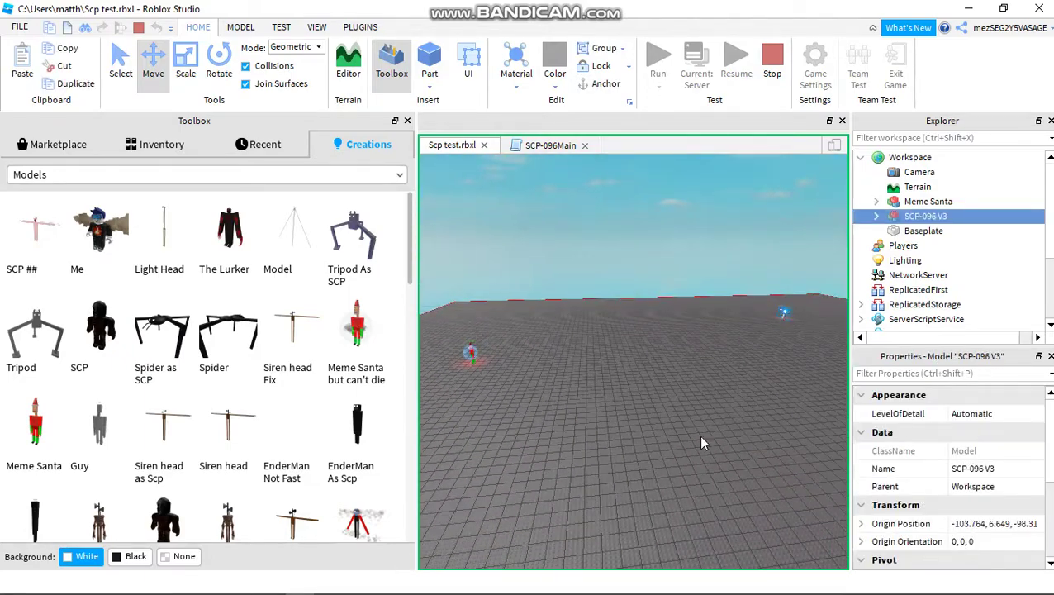
# - Bring Meme Santa and SCP-096 V3 back together so they stand side by side
pyautogui.click(692, 411)
pyautogui.press('w')
pyautogui.moveTo(694, 404); pyautogui.dragTo(694, 404, button='right')
pyautogui.moveTo(636, 386); pyautogui.dragTo(634, 388, button='right')
pyautogui.press('w')
pyautogui.moveTo(663, 402); pyautogui.dragTo(648, 448)
# - Turn off Visible and Archivable for Meme Santa's ForceField and cut it from the model
pyautogui.click(607, 375)
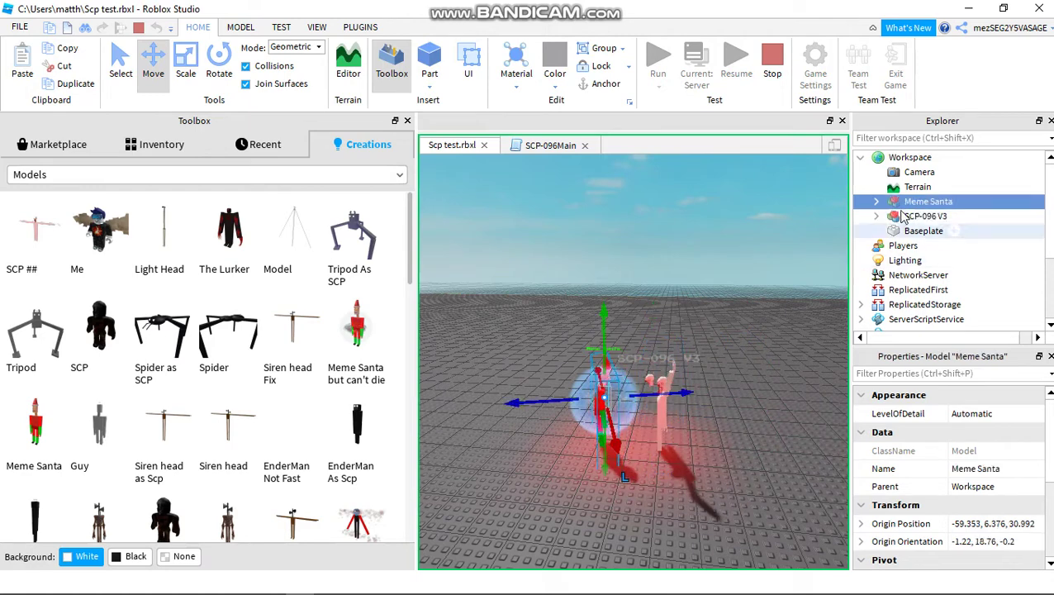
pyautogui.click(926, 276)
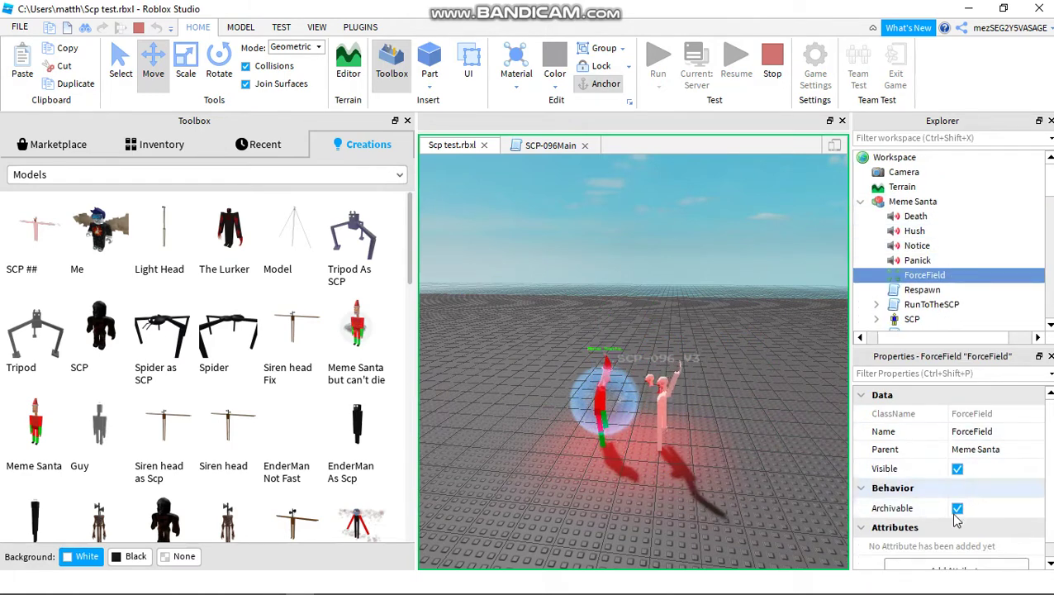
pyautogui.click(957, 469)
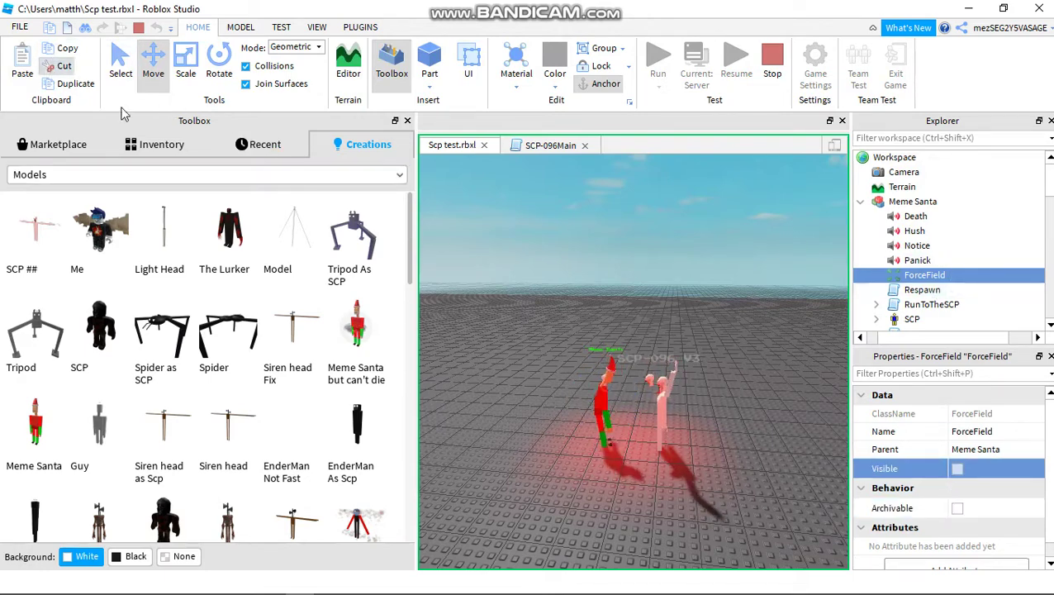
pyautogui.click(65, 67)
pyautogui.moveTo(460, 238); pyautogui.dragTo(575, 231, button='right')
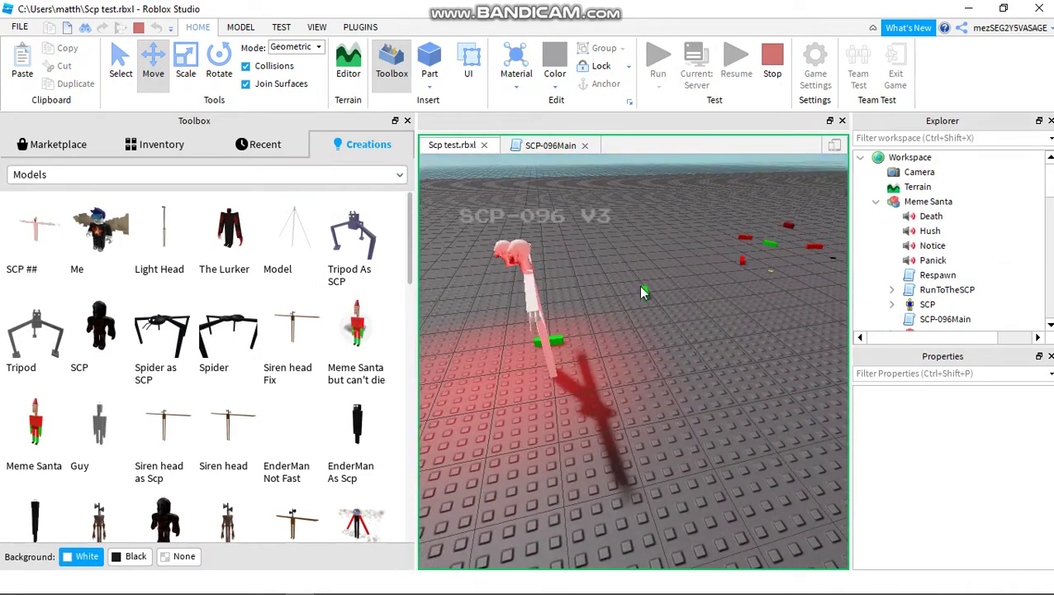
# - Cut the Meme Santa model from the workspace
pyautogui.moveTo(657, 299); pyautogui.dragTo(743, 295, button='right')
pyautogui.press('s')
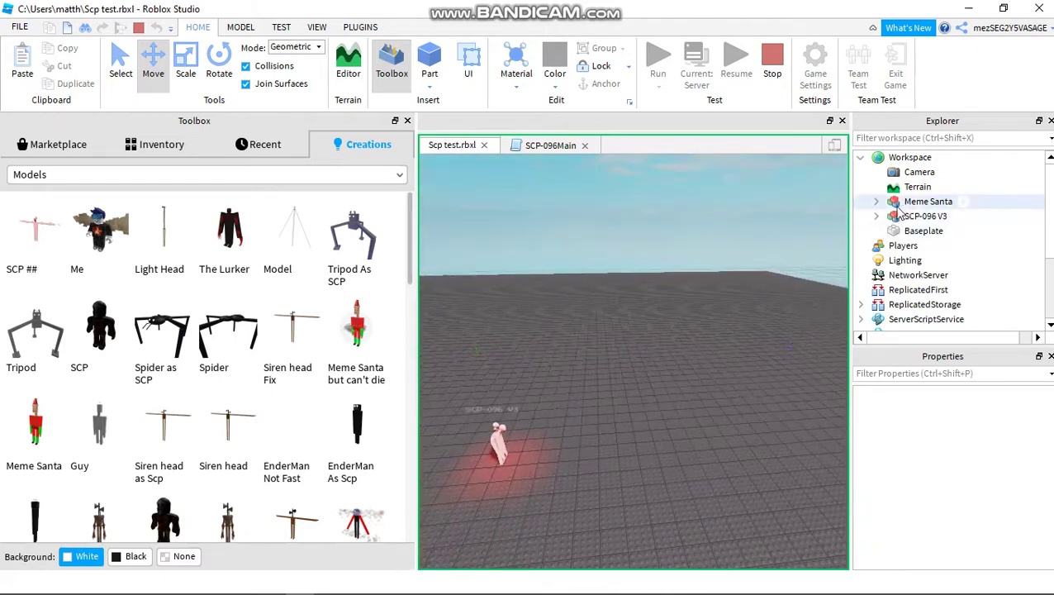
pyautogui.click(924, 201)
pyautogui.click(50, 70)
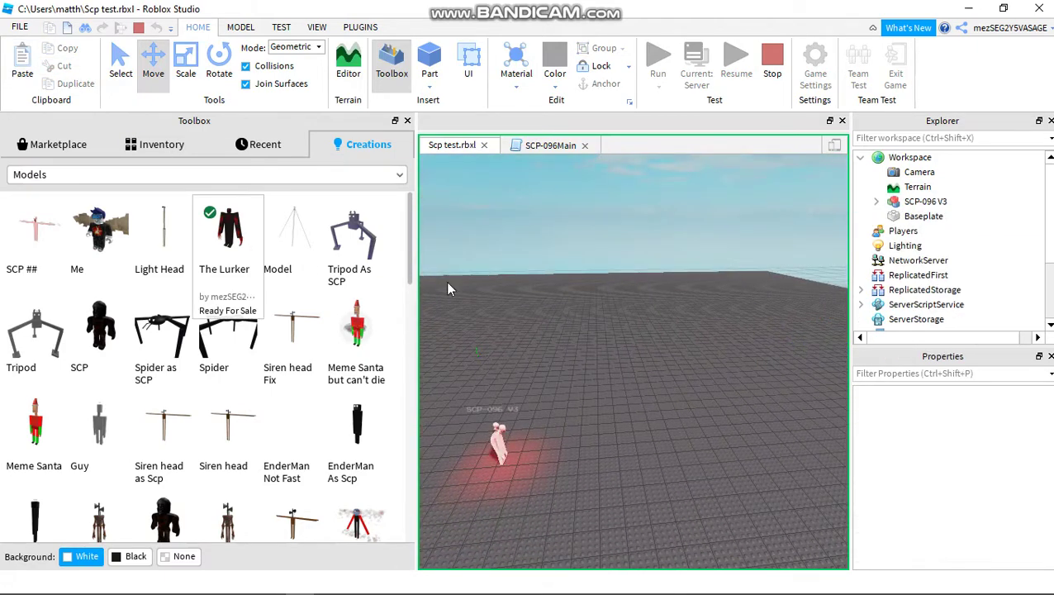
# - Insert The Lurker model near SCP-096 V3 and follow both models across the baseplate
pyautogui.press('s')
pyautogui.moveTo(636, 360); pyautogui.dragTo(542, 383, button='right')
pyautogui.click(588, 430)
pyautogui.press('w')
pyautogui.press('w')
pyautogui.press('s')
pyautogui.press('w')
pyautogui.press('s')
pyautogui.press('w')
pyautogui.press('s')
pyautogui.press('w')
pyautogui.press('s')
# - Insert the Light Head model onto the baseplate and clear its selection
pyautogui.scroll(-10, 578, 385)
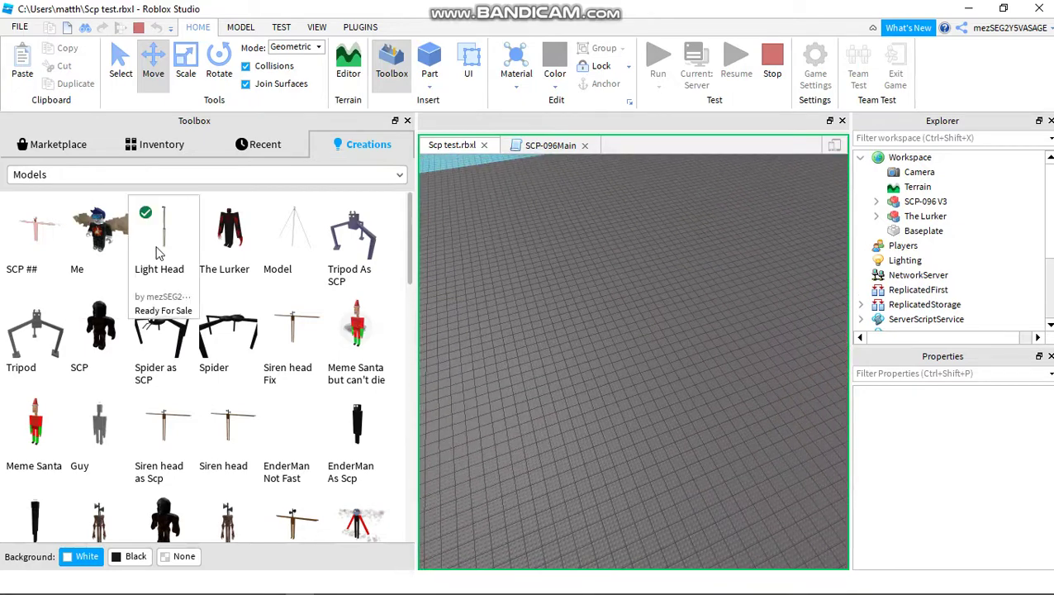
pyautogui.moveTo(669, 400); pyautogui.dragTo(670, 399, button='right')
pyautogui.click(747, 411)
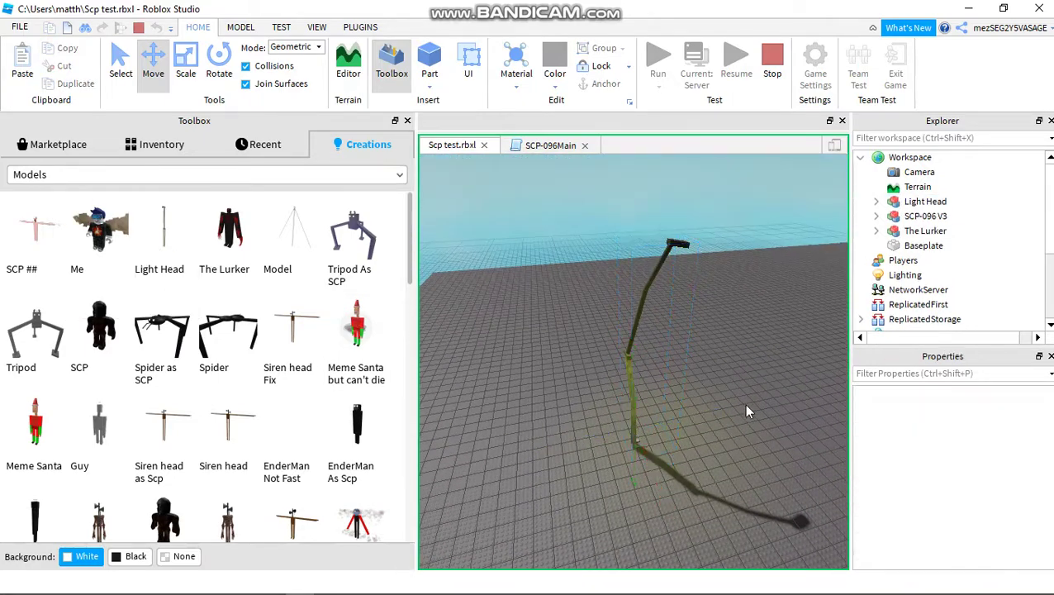
# - Examine Light Head, The Lurker and SCP-096 V3 as they move across the baseplate
pyautogui.moveTo(746, 411); pyautogui.dragTo(744, 413, button='right')
pyautogui.scroll(1, 744, 407)
pyautogui.moveTo(635, 345); pyautogui.dragTo(802, 427)
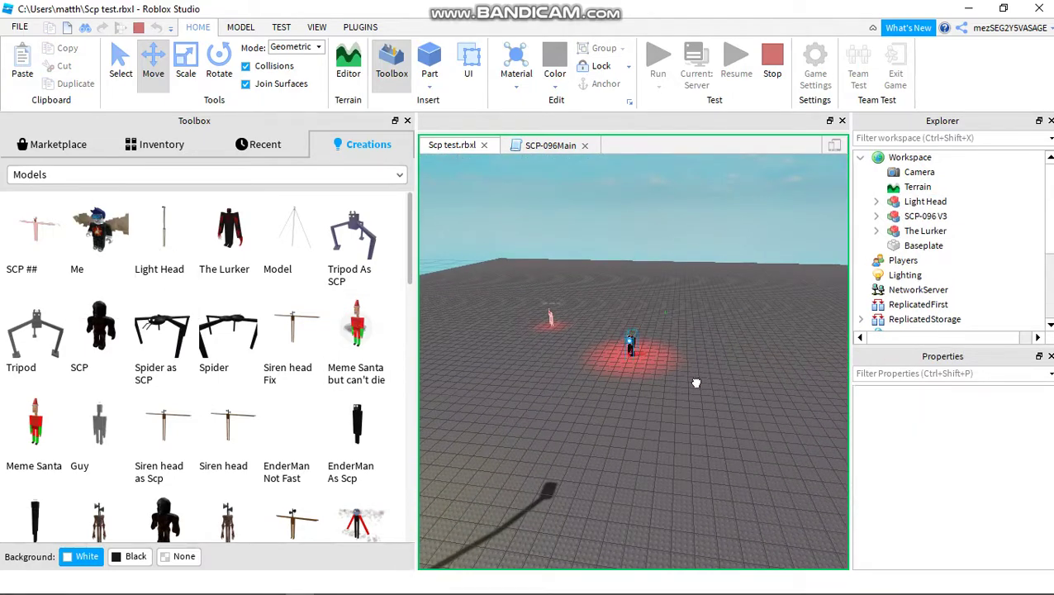
pyautogui.click(637, 449)
pyautogui.scroll(3, 637, 449)
pyautogui.scroll(-5, 637, 449)
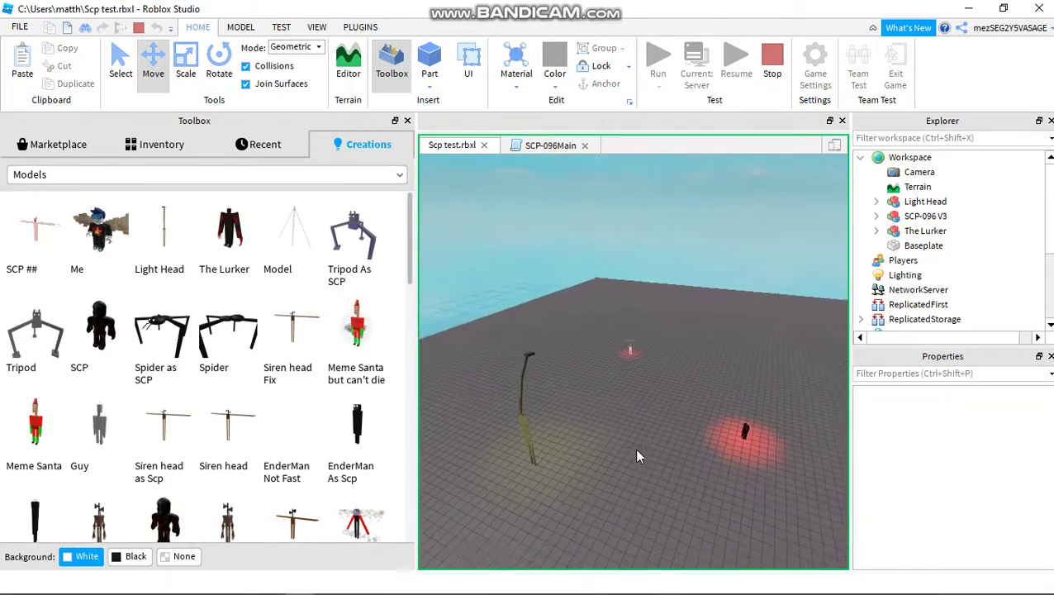
pyautogui.press('a')
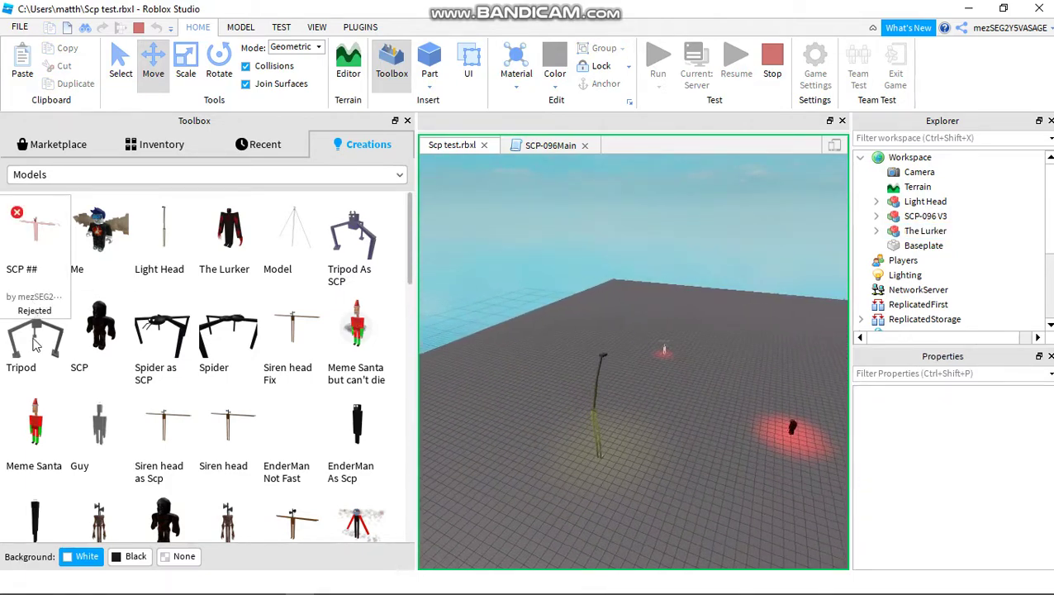
# - Insert the Tripod model near Light Head, inspect it and cut it from the workspace
pyautogui.press('f')
pyautogui.moveTo(656, 451); pyautogui.dragTo(648, 457, button='right')
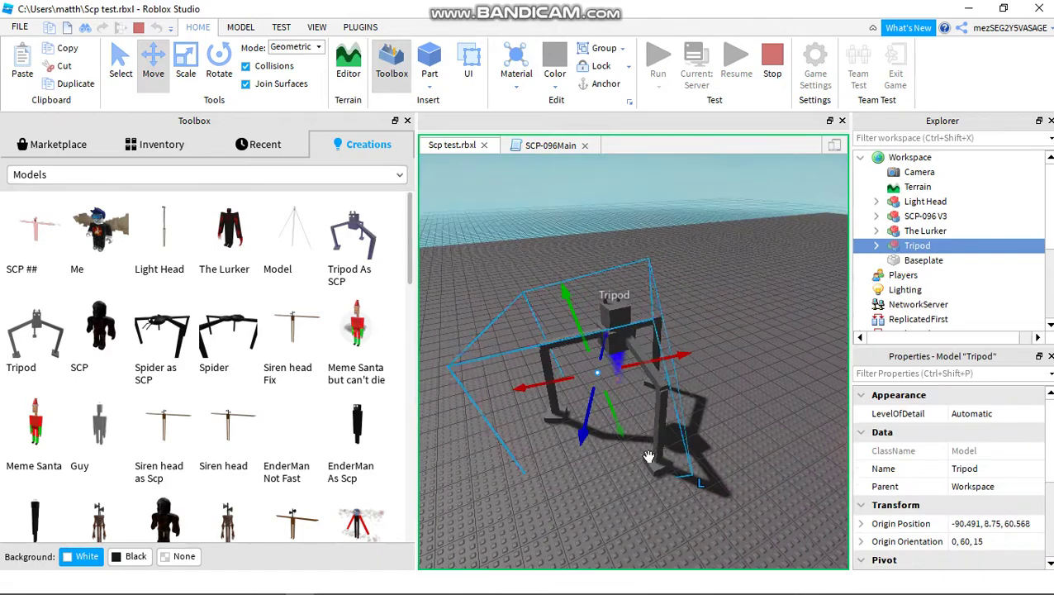
pyautogui.moveTo(583, 469); pyautogui.dragTo(555, 453, button='right')
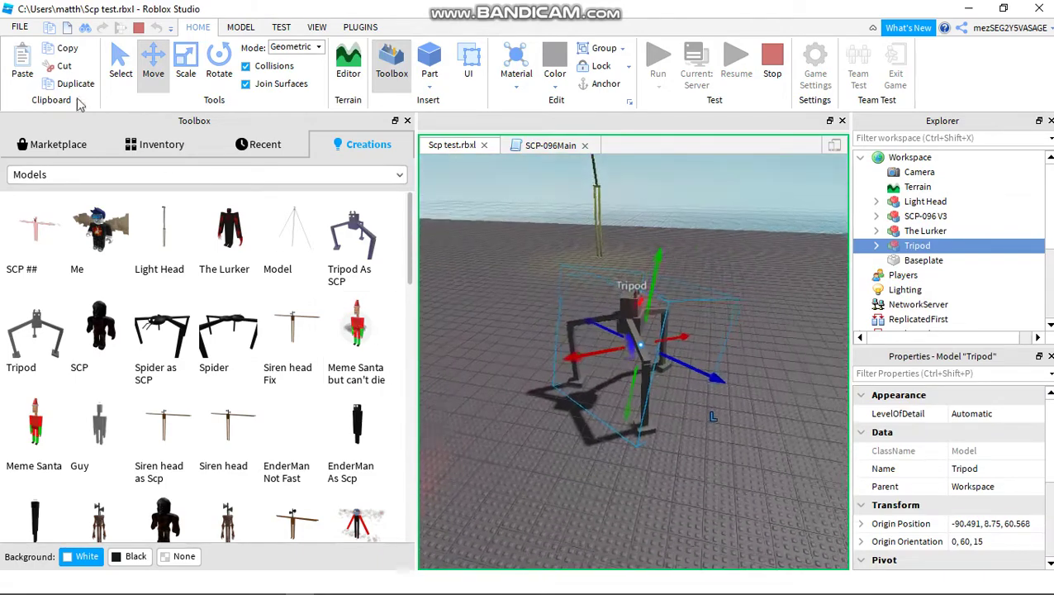
pyautogui.scroll(-1, 595, 341)
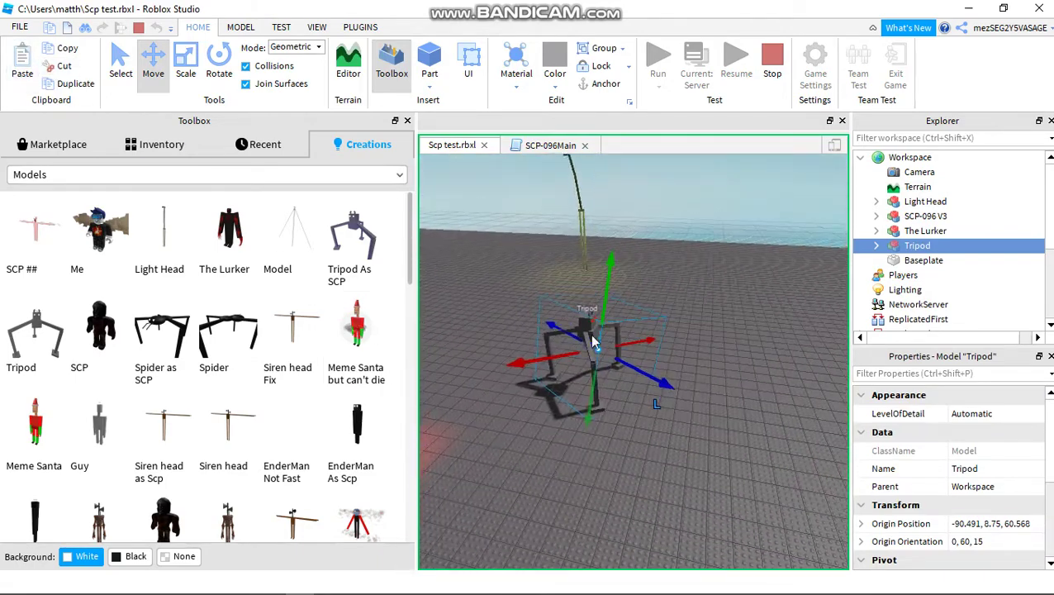
pyautogui.click(66, 70)
# - Insert the Tripod As SCP model onto the baseplate and clear its selection
pyautogui.moveTo(581, 416); pyautogui.dragTo(575, 421, button='right')
pyautogui.click(48, 334)
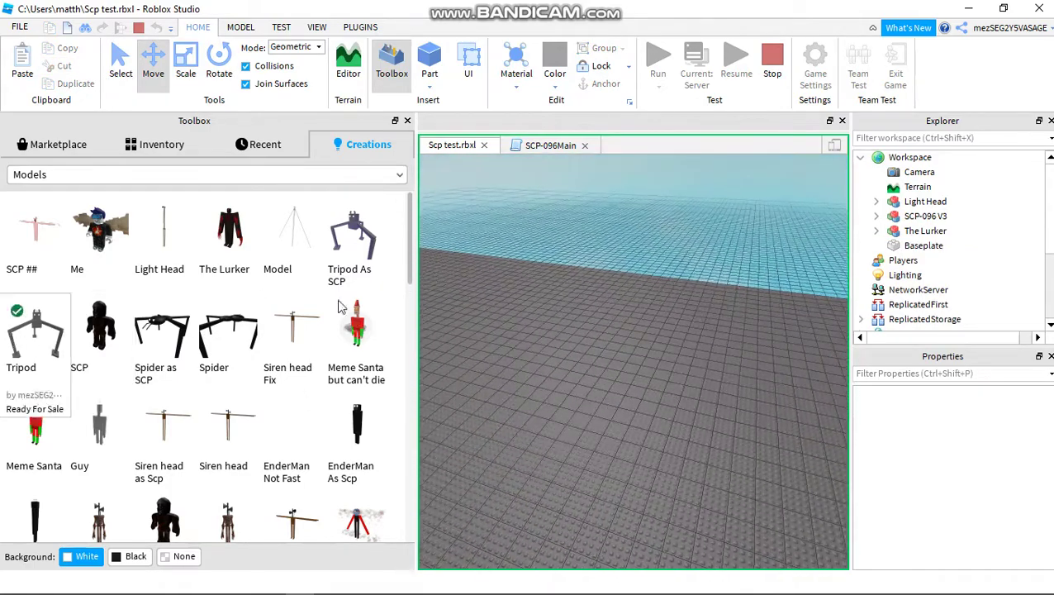
pyautogui.moveTo(675, 380); pyautogui.dragTo(675, 379, button='right')
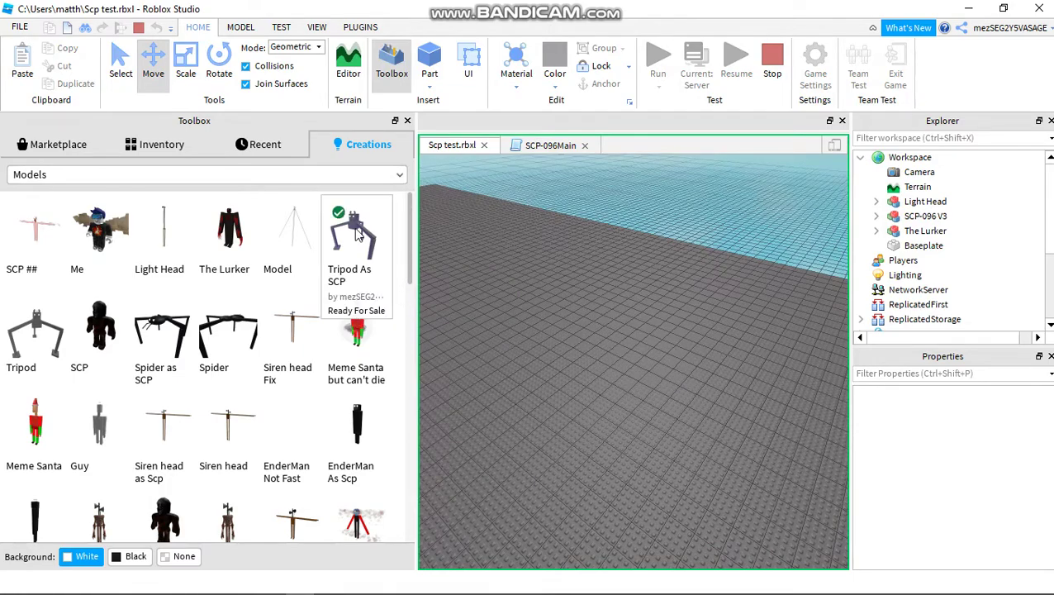
pyautogui.moveTo(668, 364); pyautogui.dragTo(667, 362, button='right')
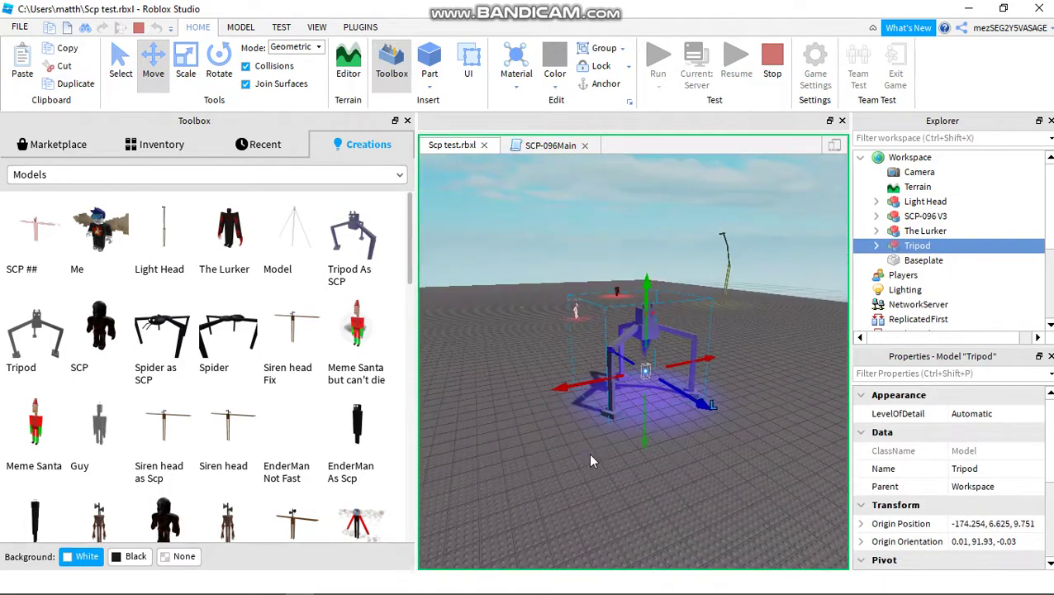
pyautogui.click(585, 451)
# - Add an R6 block rig dummy with Rig Builder and inspect it up close
pyautogui.press('w')
pyautogui.moveTo(586, 451); pyautogui.dragTo(585, 452, button='right')
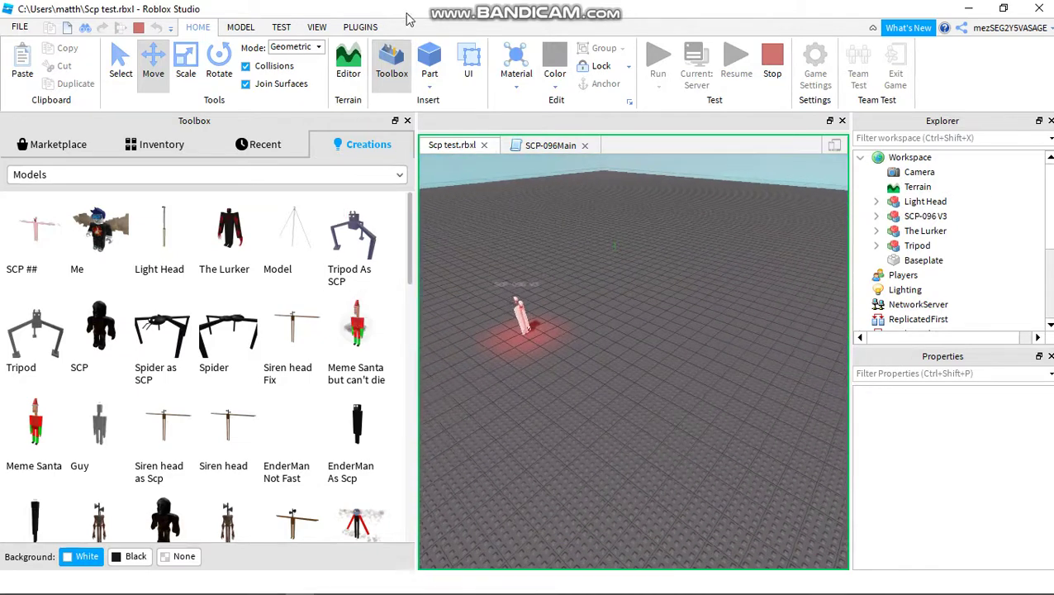
pyautogui.click(361, 28)
pyautogui.click(675, 295)
pyautogui.click(656, 314)
pyautogui.press('f')
pyautogui.moveTo(709, 376); pyautogui.dragTo(707, 378, button='right')
pyautogui.scroll(-1, 709, 384)
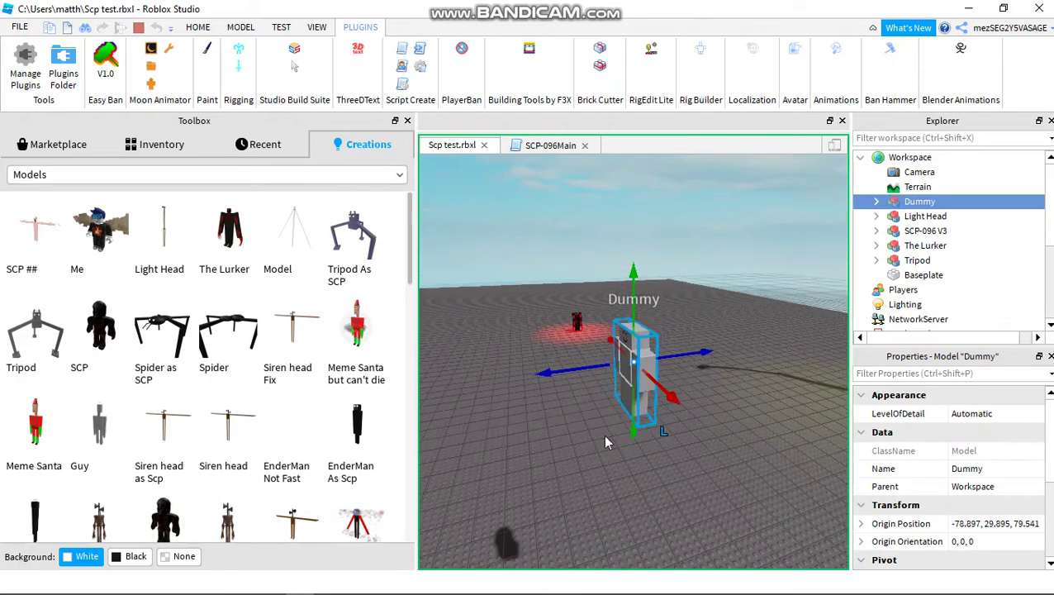
# - Move the dummy high above the baseplate near The Lurker and clear its selection
pyautogui.moveTo(604, 435); pyautogui.dragTo(597, 436, button='right')
pyautogui.moveTo(589, 327); pyautogui.dragTo(499, 313)
pyautogui.press('a')
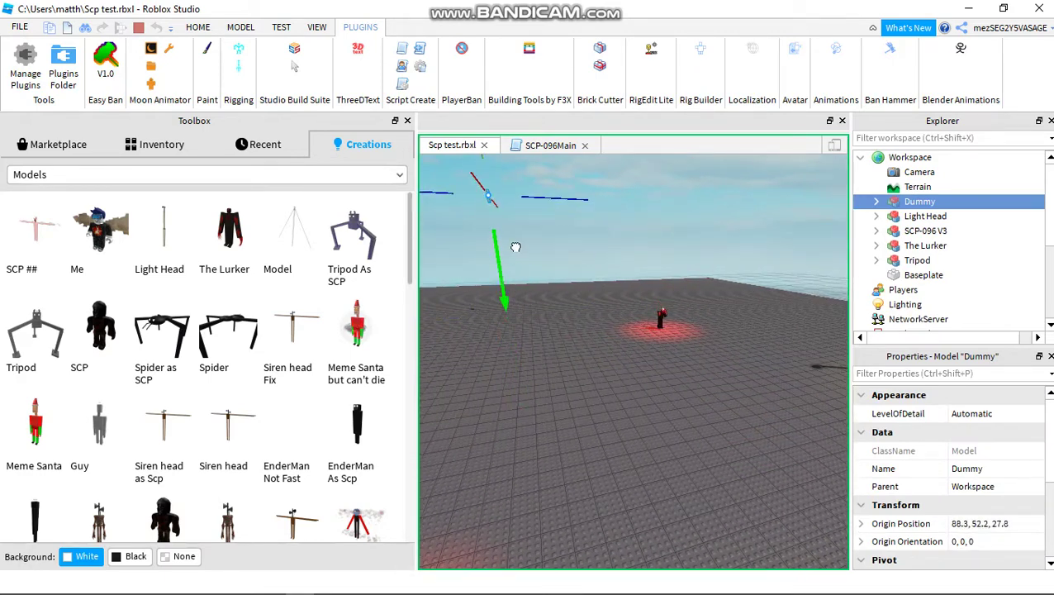
pyautogui.click(541, 358)
# - Examine The Lurker's running pose and claws from several distances and check the dummy floating above it
pyautogui.moveTo(541, 358); pyautogui.dragTo(543, 357, button='right')
pyautogui.press('w')
pyautogui.moveTo(540, 357); pyautogui.dragTo(532, 340, button='right')
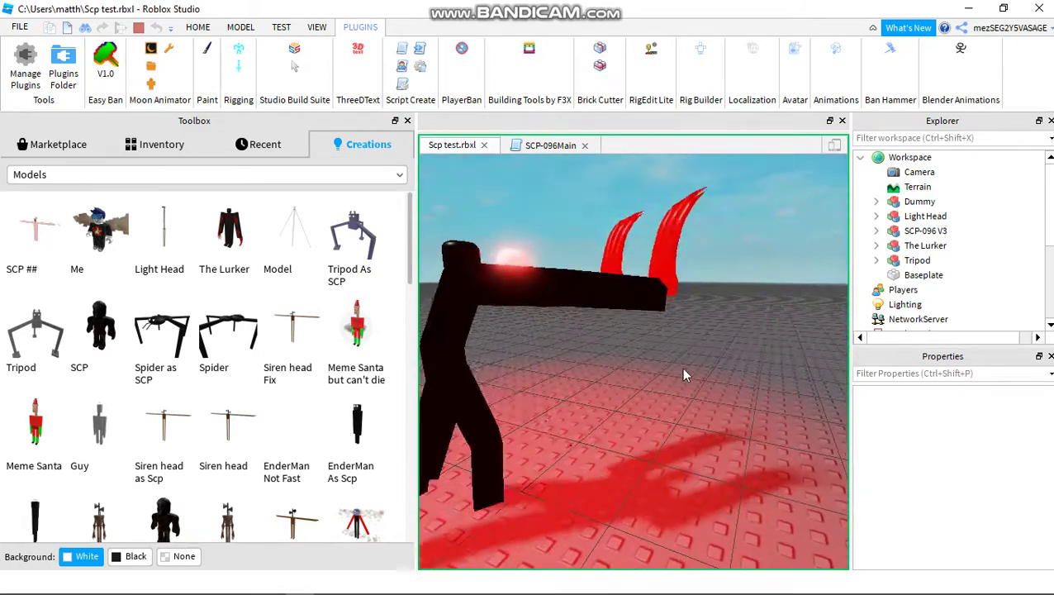
pyautogui.moveTo(683, 372); pyautogui.dragTo(651, 366, button='right')
pyautogui.scroll(-4, 696, 385)
pyautogui.scroll(1, 731, 396)
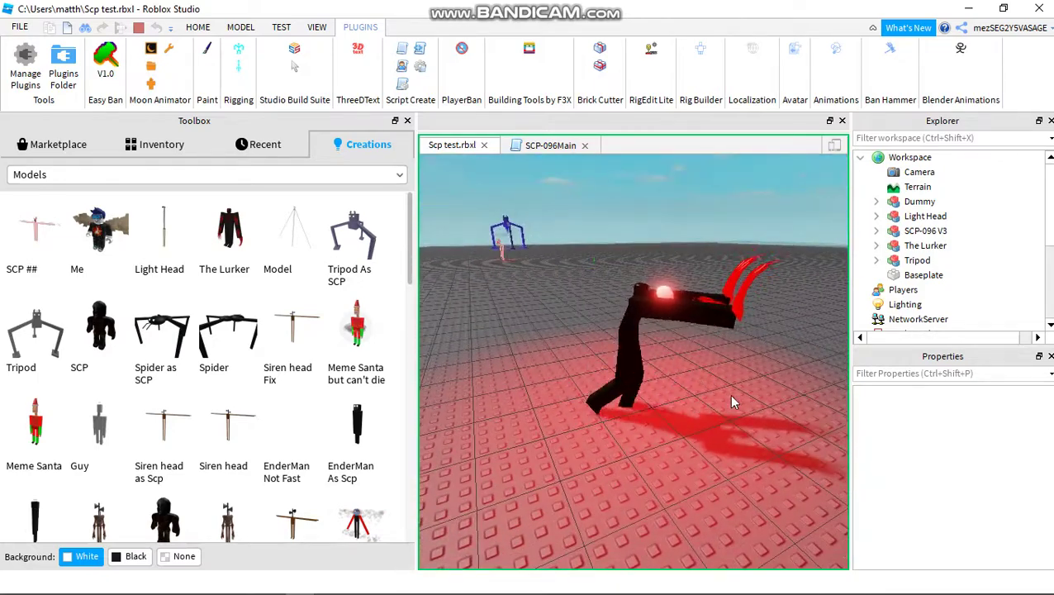
pyautogui.scroll(3, 734, 392)
pyautogui.scroll(-1, 734, 393)
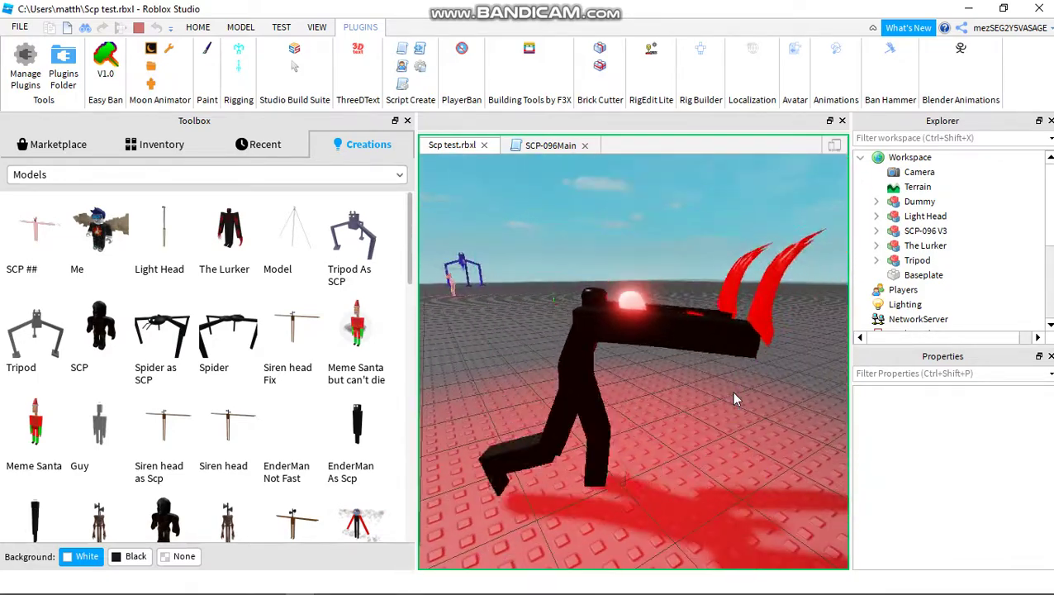
pyautogui.scroll(-5, 734, 393)
pyautogui.moveTo(735, 377); pyautogui.dragTo(730, 377, button='right')
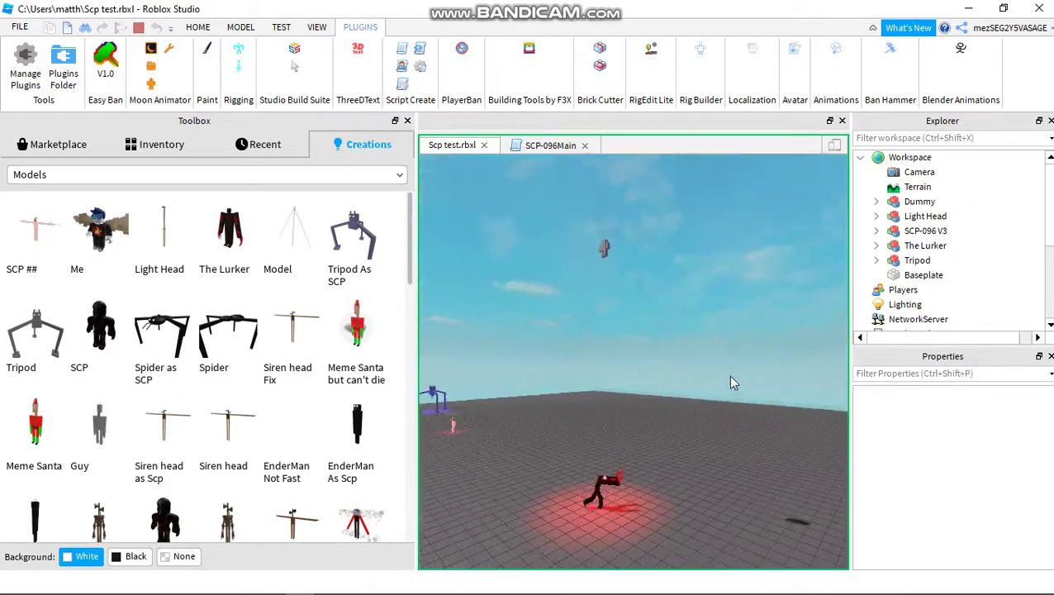
pyautogui.click(606, 250)
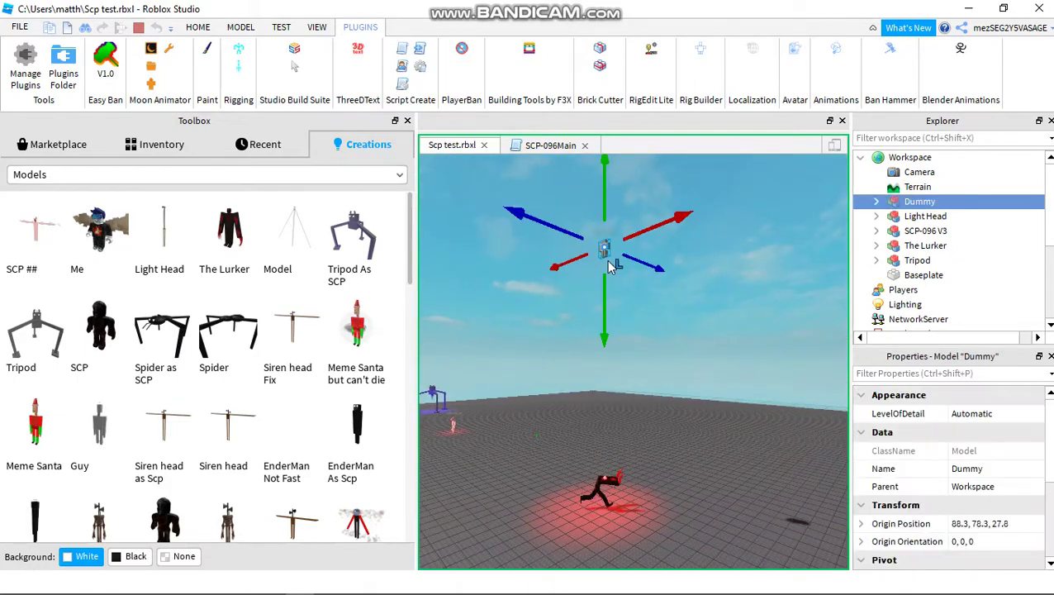
pyautogui.click(694, 333)
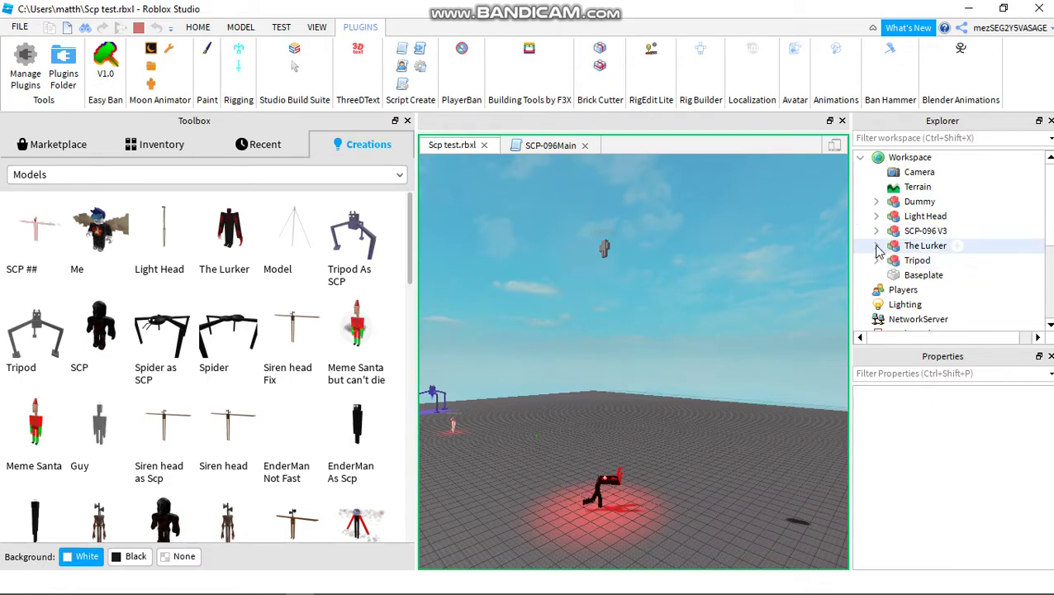
# - Duplicate the DistortionSoundEffect inside The Lurker's Hush sound twice and clear the selection
pyautogui.click(877, 246)
pyautogui.click(914, 278)
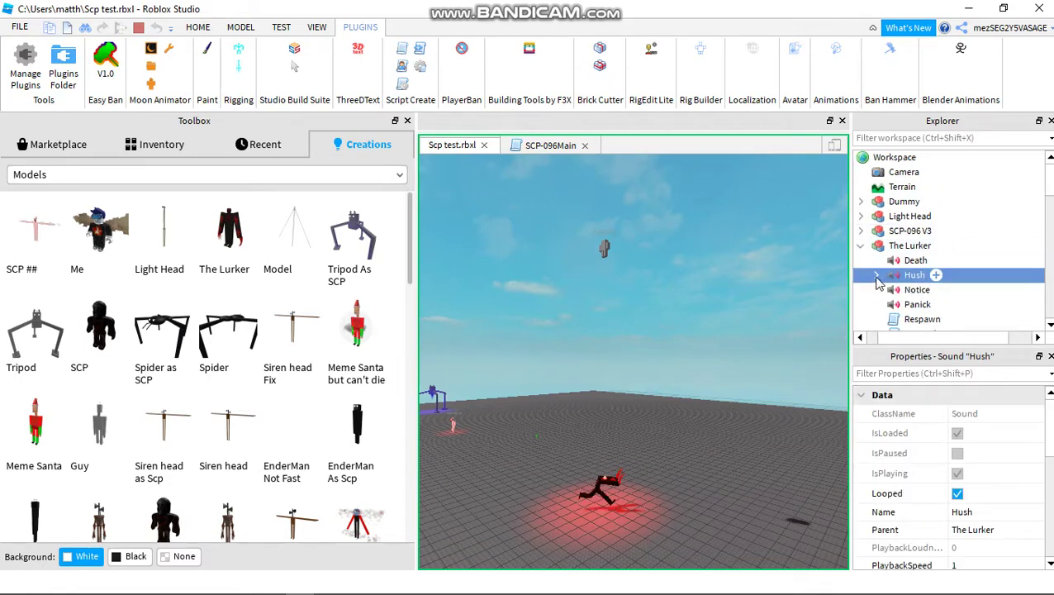
pyautogui.click(911, 291)
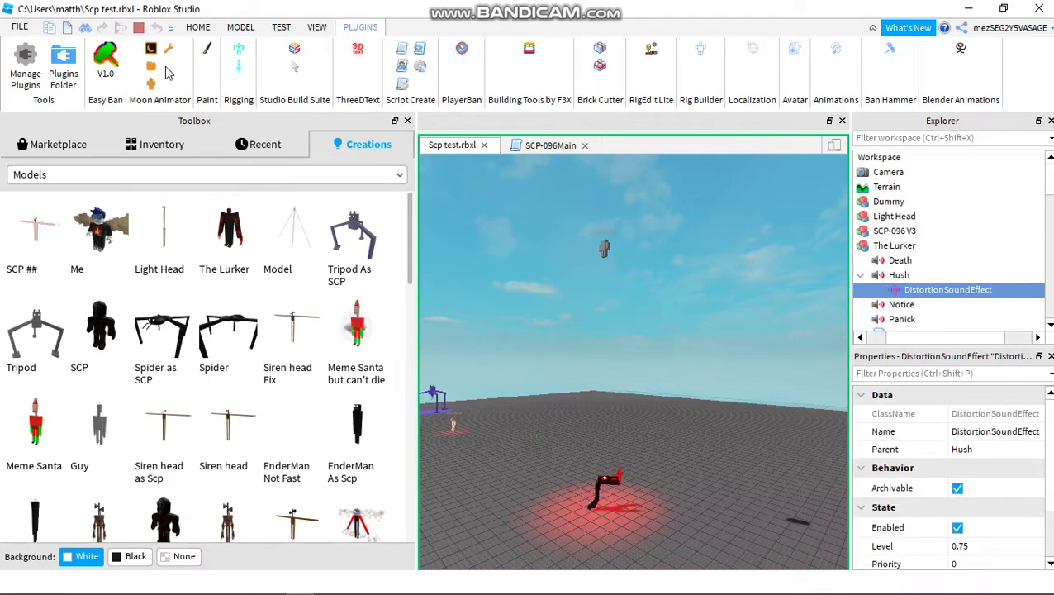
pyautogui.click(198, 28)
pyautogui.click(55, 86)
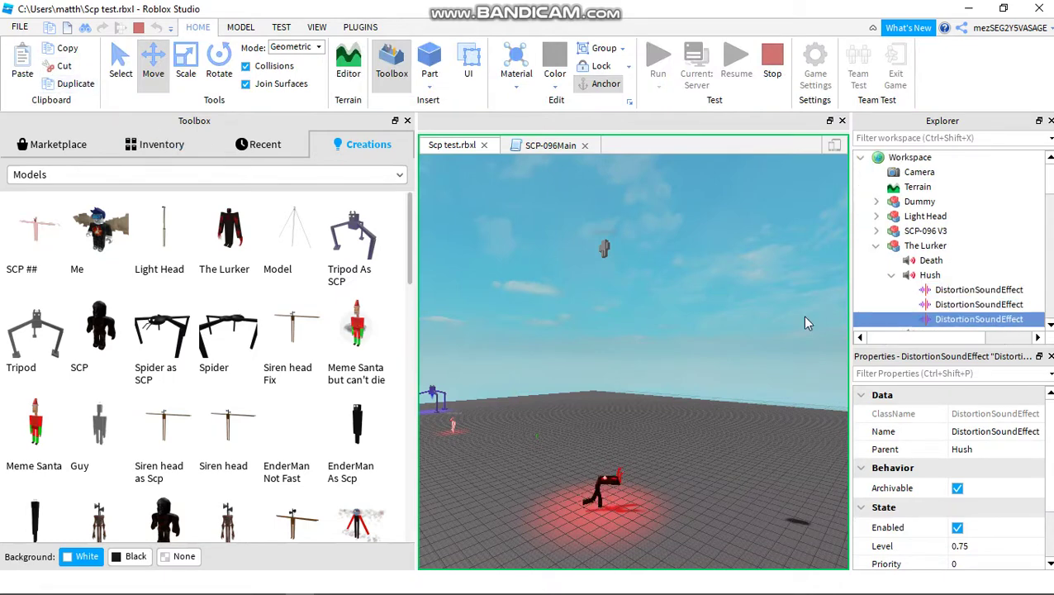
pyautogui.click(892, 276)
pyautogui.rightClick(611, 350)
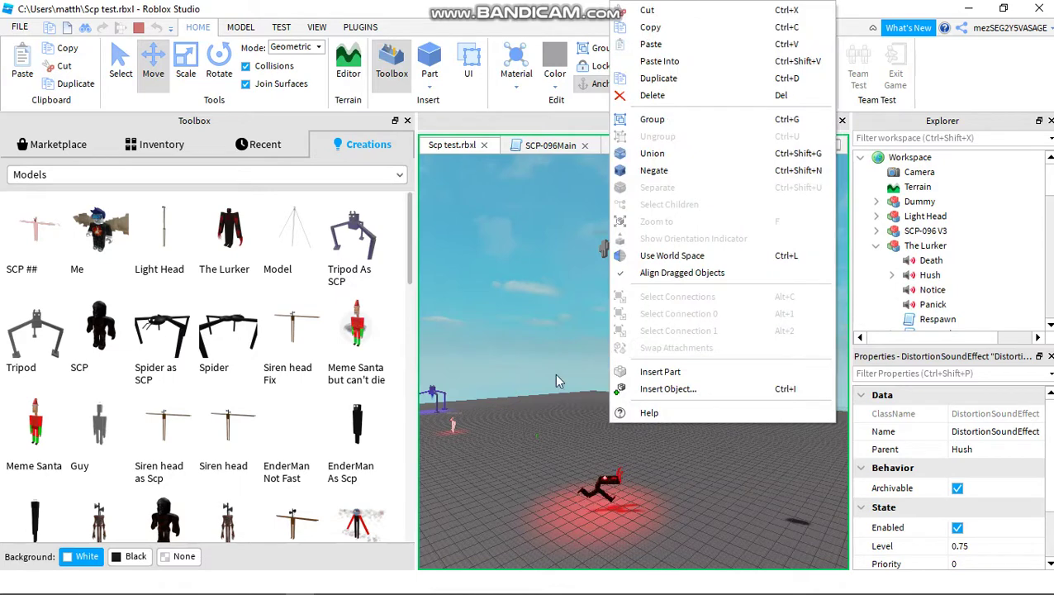
pyautogui.click(541, 374)
# - Bring the dummy down to the ground beside The Lurker and slide it away to 151.6, 3, 77.3
pyautogui.scroll(-3, 525, 356)
pyautogui.moveTo(523, 372); pyautogui.dragTo(606, 342, button='right')
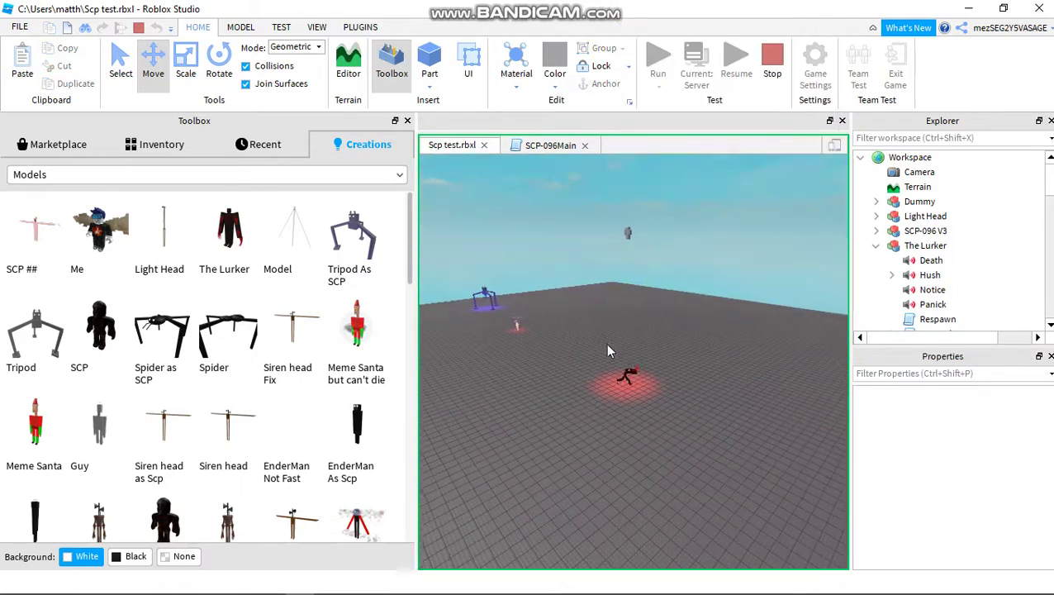
pyautogui.press('d')
pyautogui.press('w')
pyautogui.rightClick(677, 273)
pyautogui.click(616, 273)
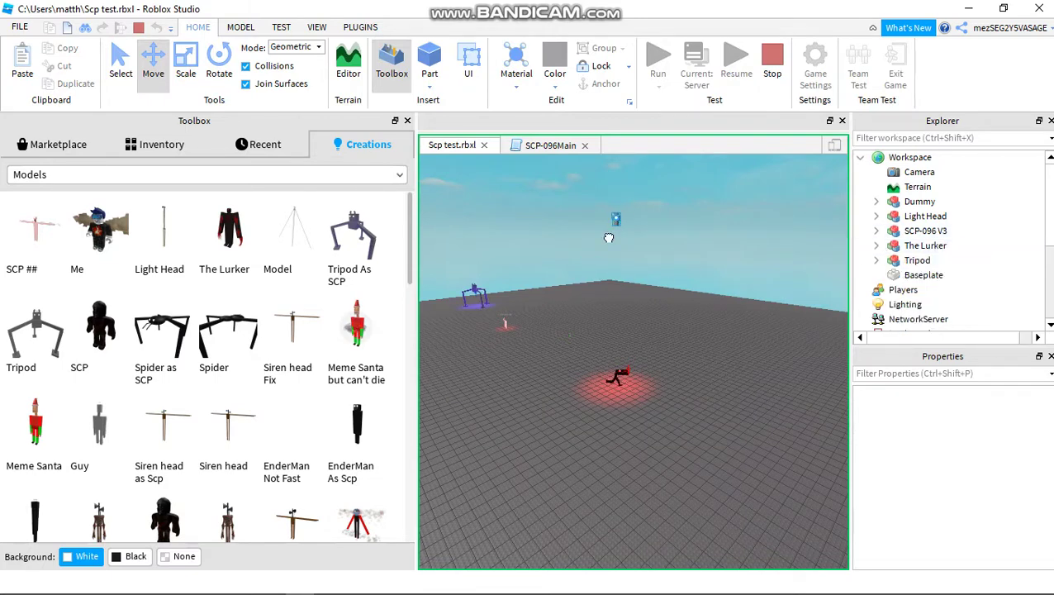
pyautogui.moveTo(609, 237); pyautogui.dragTo(592, 284)
pyautogui.moveTo(673, 490); pyautogui.dragTo(668, 489)
pyautogui.press('f')
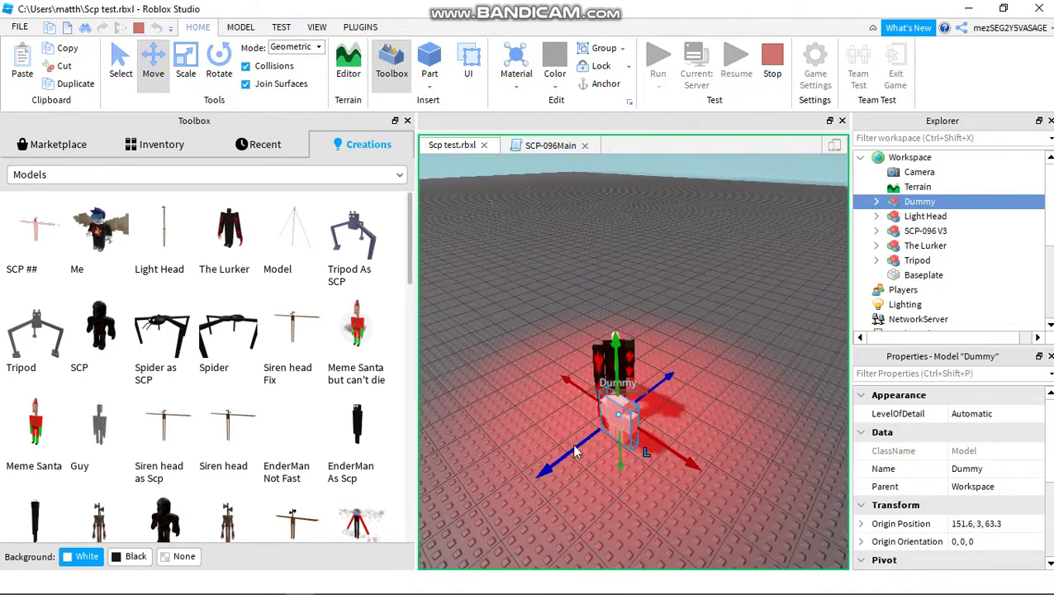
pyautogui.moveTo(492, 468); pyautogui.dragTo(490, 397)
pyautogui.moveTo(525, 474); pyautogui.dragTo(439, 521)
# - Examine The Lurker's glowing eyes and blood-stained torso up close
pyautogui.moveTo(673, 484); pyautogui.dragTo(700, 403, button='right')
pyautogui.press('a')
pyautogui.press('w')
pyautogui.press('w')
pyautogui.press('a')
pyautogui.press('d')
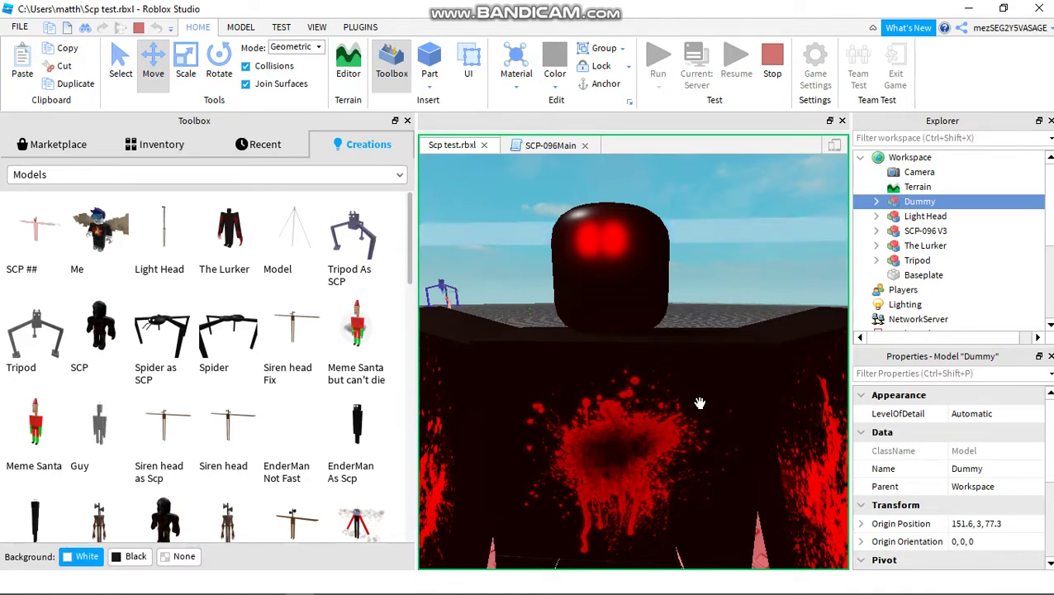
pyautogui.press('d')
pyautogui.moveTo(700, 403); pyautogui.dragTo(700, 403, button='right')
pyautogui.press('super')
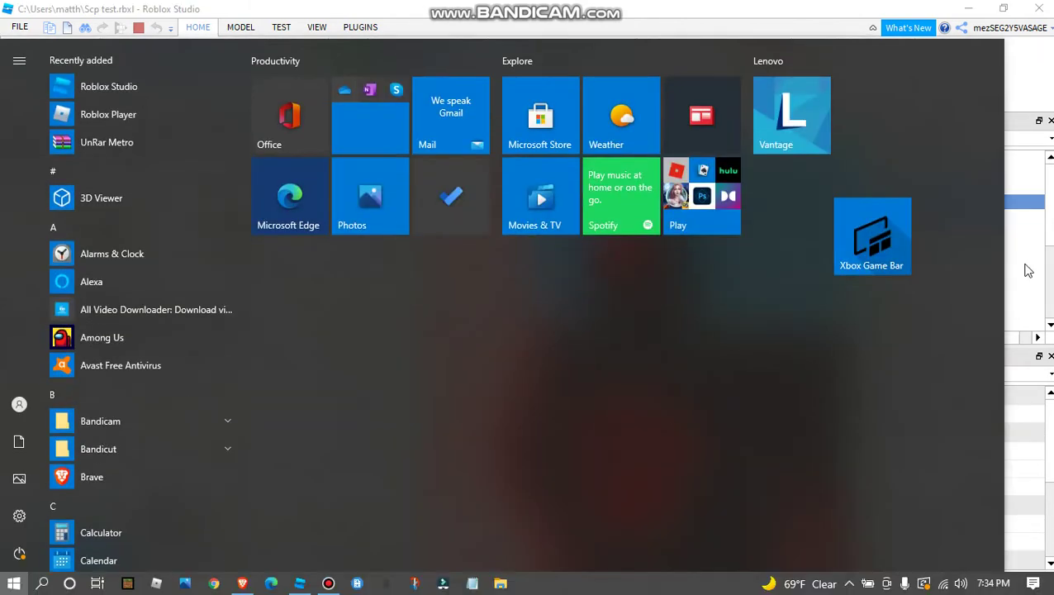
pyautogui.press('super')
# - Move The Lurker across the baseplate to 145.469, 6.634, 55.192
pyautogui.press('s')
pyautogui.moveTo(719, 346); pyautogui.dragTo(712, 352, button='right')
pyautogui.scroll(-3, 712, 355)
pyautogui.click(706, 467)
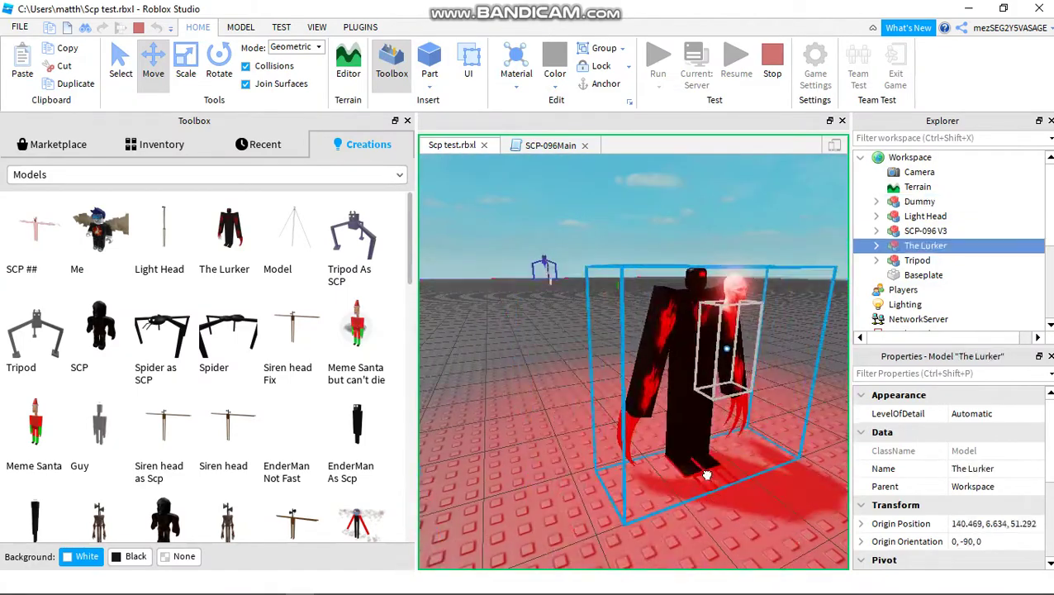
pyautogui.moveTo(693, 465); pyautogui.dragTo(715, 456, button='right')
pyautogui.press('s')
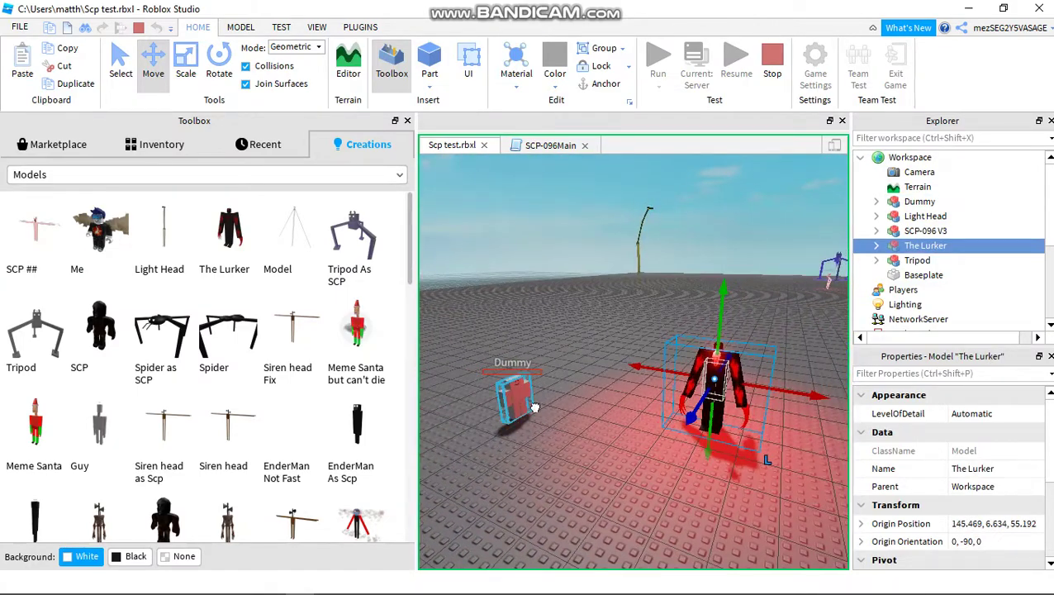
# - Place the dummy against The Lurker at 152.6, 3, 64.4 and cut it from the workspace
pyautogui.moveTo(535, 406); pyautogui.dragTo(713, 454)
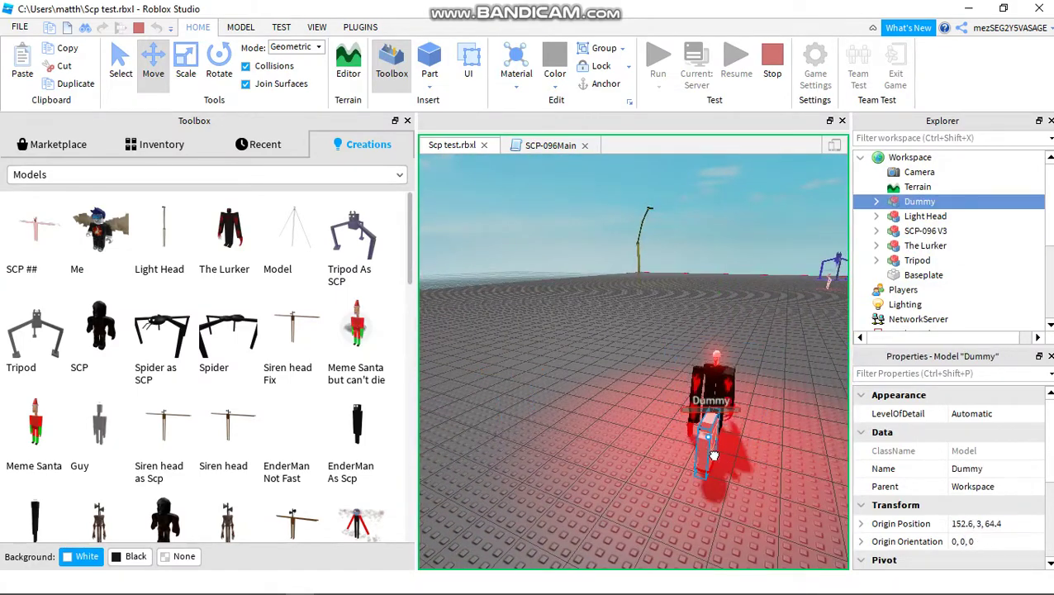
pyautogui.click(55, 65)
pyautogui.moveTo(645, 353); pyautogui.dragTo(644, 351, button='right')
# - Fly around the baseplate to examine the remaining models, ending at Light Head
pyautogui.press('w')
pyautogui.press('a')
pyautogui.press('s')
pyautogui.press('w')
pyautogui.press('a')
pyautogui.press('w')
pyautogui.press('s')
pyautogui.press('a')
pyautogui.press('s')
pyautogui.moveTo(585, 334); pyautogui.dragTo(611, 334, button='right')
pyautogui.press('d')
pyautogui.press('d')
pyautogui.press('w')
pyautogui.press('a')
pyautogui.press('s')
pyautogui.press('w')
pyautogui.press('s')
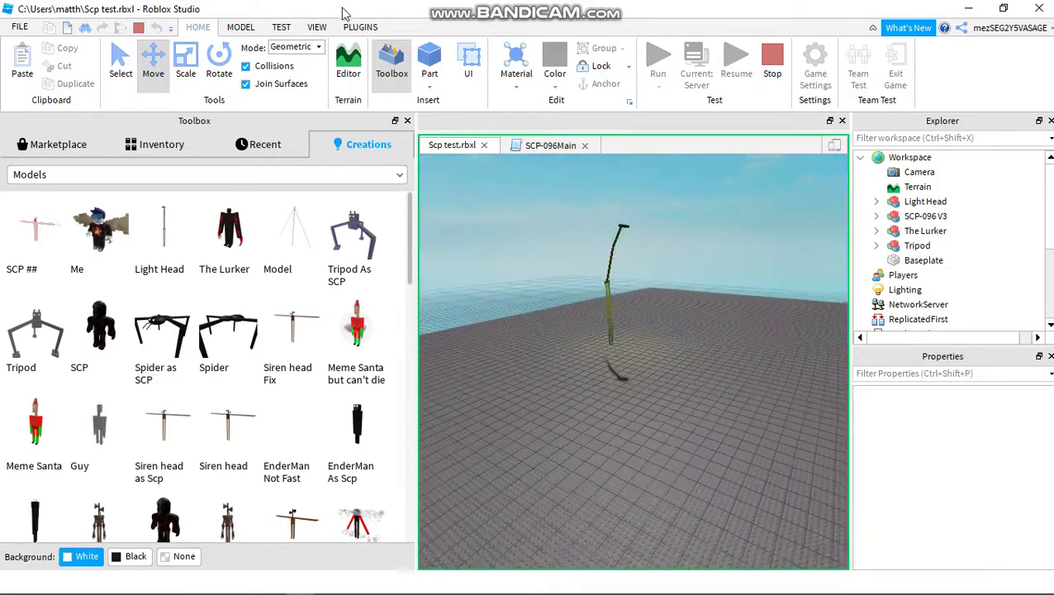
# - Add a new R6 block rig dummy with Rig Builder
pyautogui.click(360, 27)
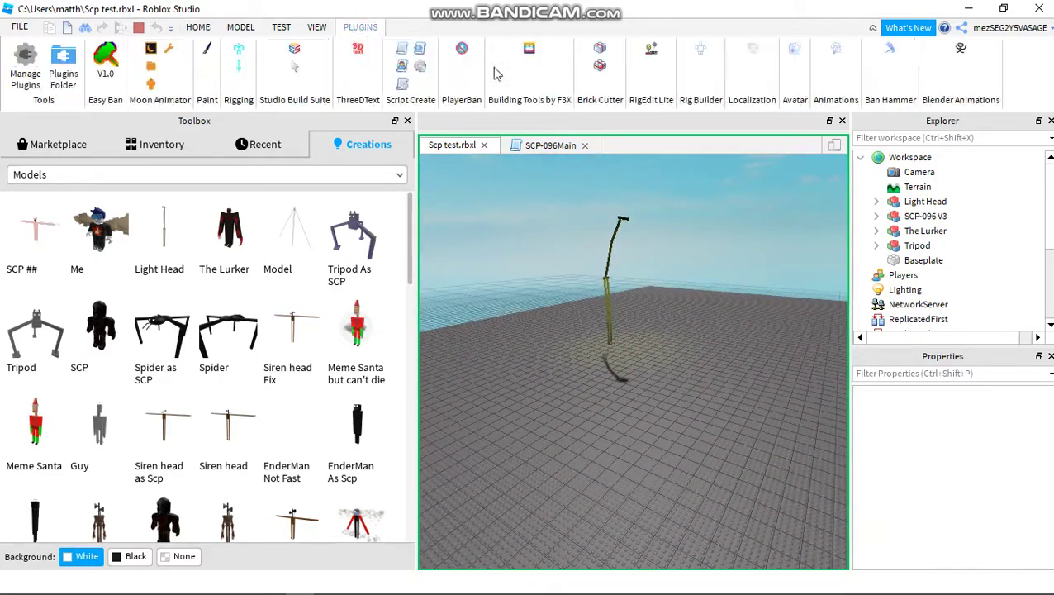
pyautogui.click(703, 53)
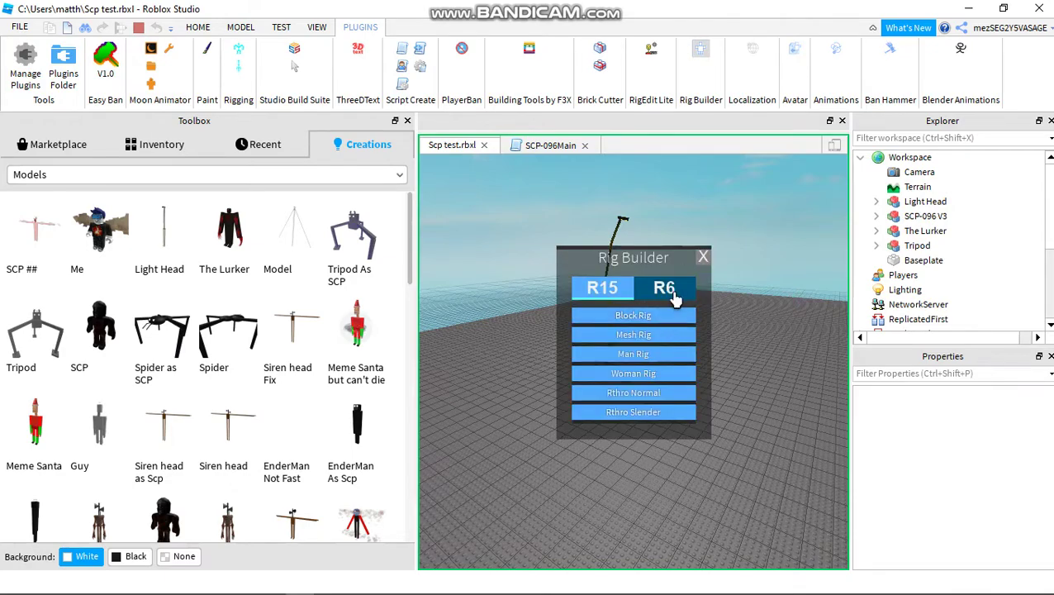
pyautogui.click(672, 295)
pyautogui.click(653, 319)
# - Reposition the new dummy on the Light Head side of the baseplate, clear its selection and watch Light Head up close
pyautogui.moveTo(642, 329); pyautogui.dragTo(698, 428)
pyautogui.press('s')
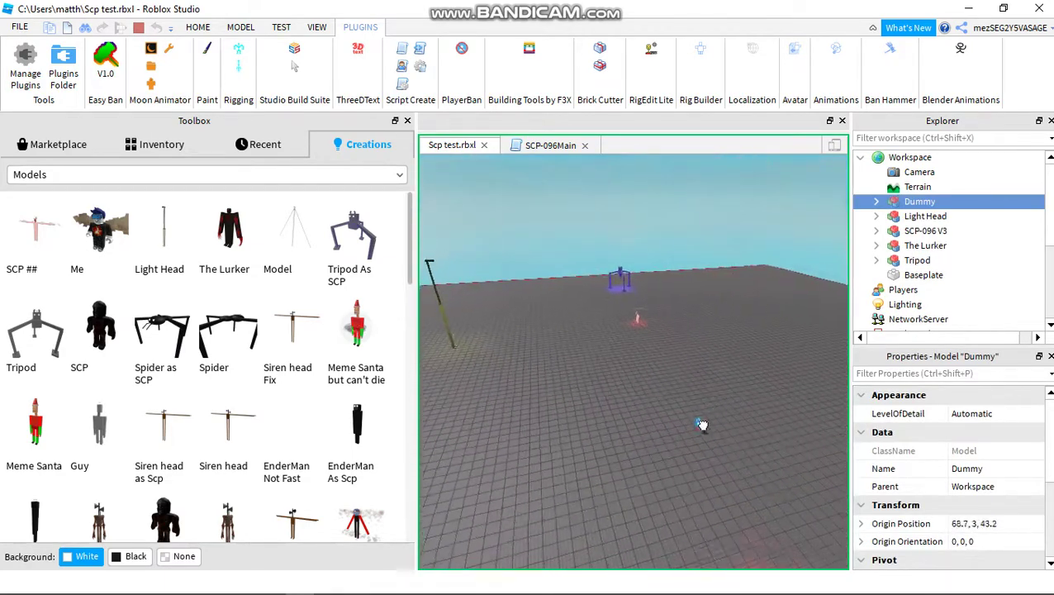
pyautogui.moveTo(775, 230); pyautogui.dragTo(781, 178)
pyautogui.press('a')
pyautogui.click(703, 363)
pyautogui.moveTo(703, 364); pyautogui.dragTo(703, 363, button='right')
pyautogui.press('w')
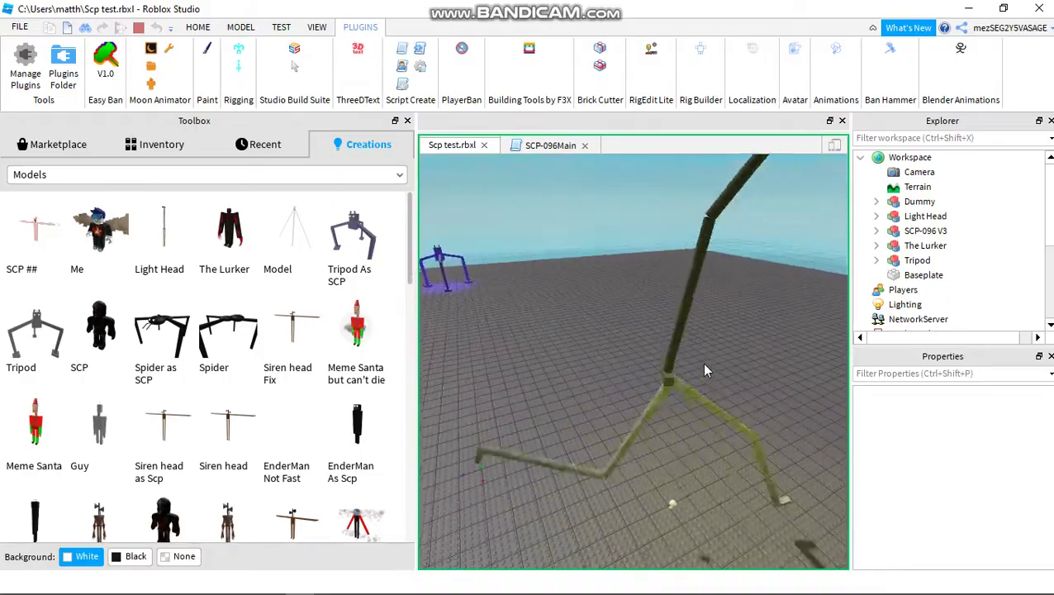
# - Examine Light Head and SCP-096 V3 up close and from across the baseplate, ending at the floating dummy
pyautogui.scroll(-10, 704, 370)
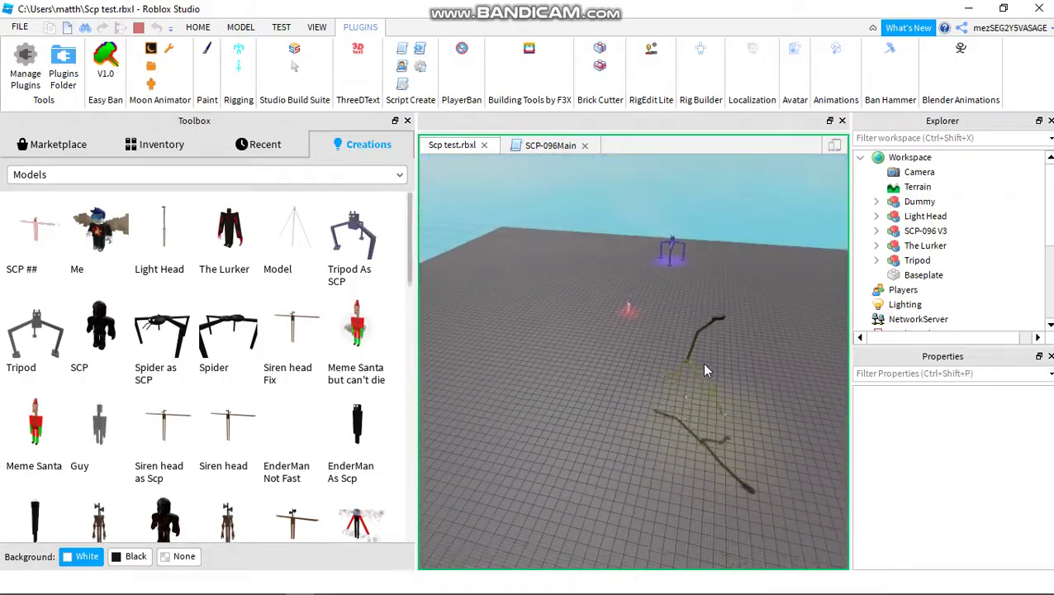
pyautogui.scroll(8, 703, 370)
pyautogui.press('w')
pyautogui.moveTo(704, 363); pyautogui.dragTo(702, 362, button='right')
pyautogui.scroll(4, 704, 363)
pyautogui.scroll(-2, 702, 363)
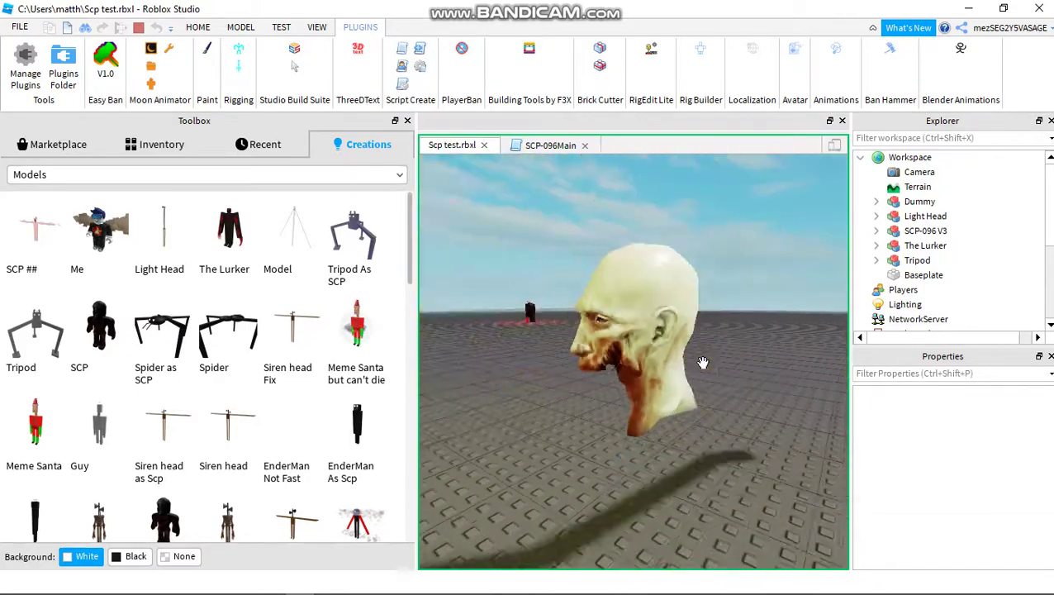
pyautogui.scroll(-12, 704, 364)
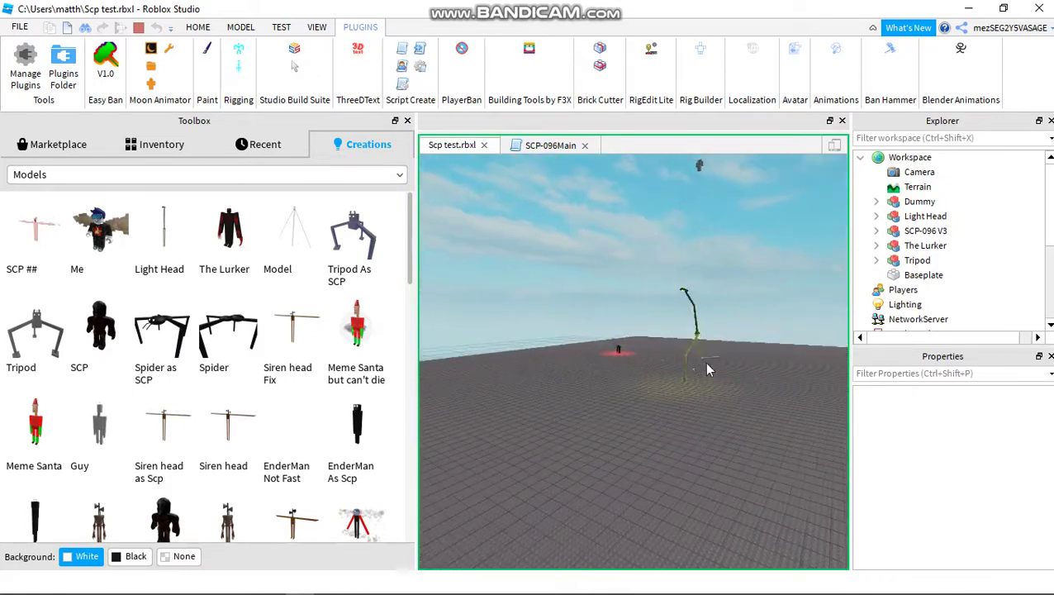
pyautogui.scroll(5, 703, 369)
pyautogui.scroll(-5, 704, 369)
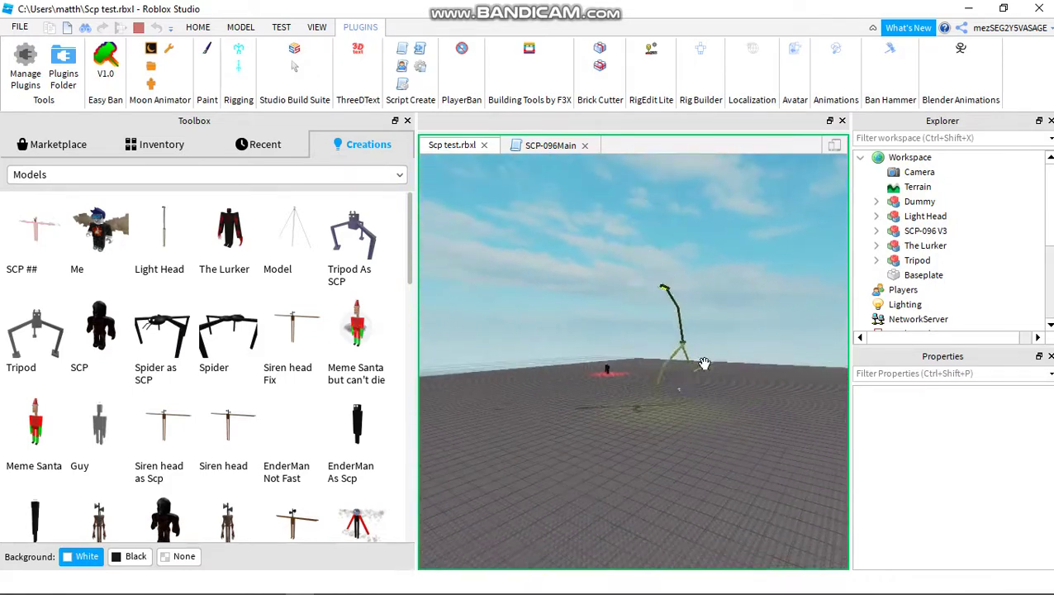
pyautogui.scroll(-8, 706, 376)
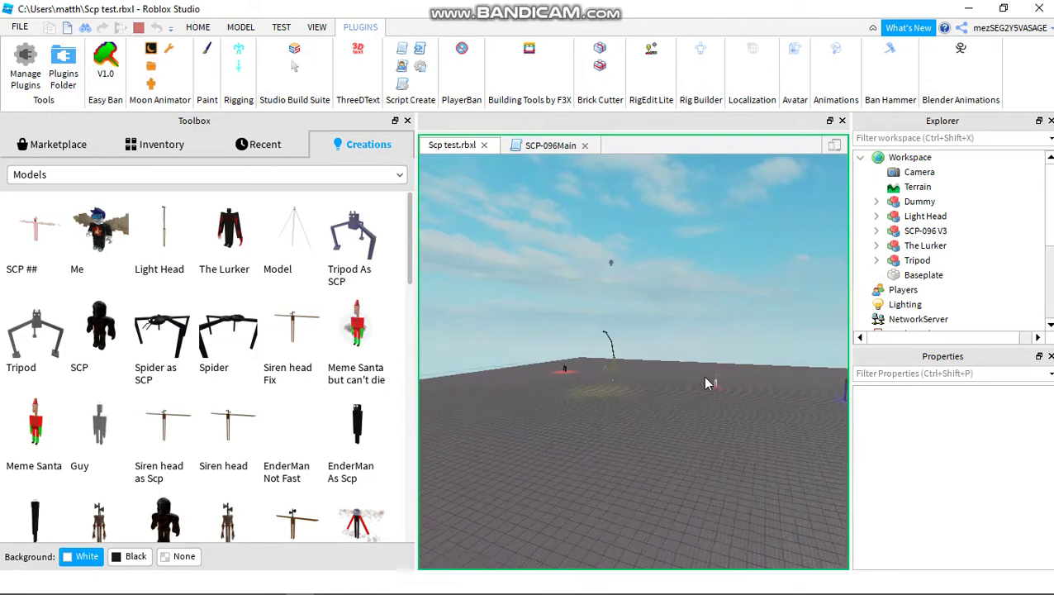
pyautogui.scroll(10, 699, 379)
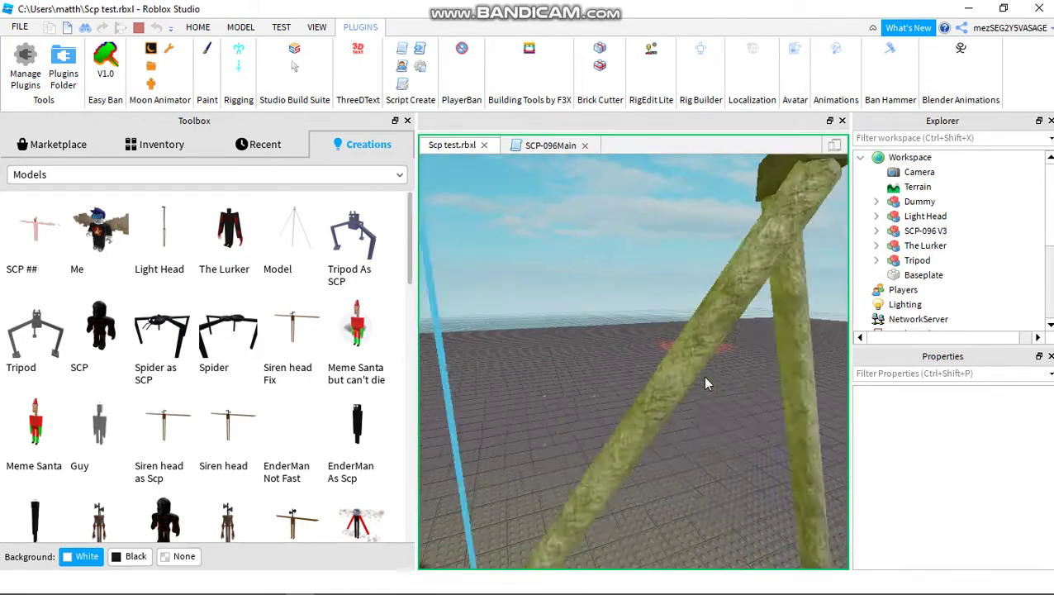
pyautogui.scroll(-10, 706, 382)
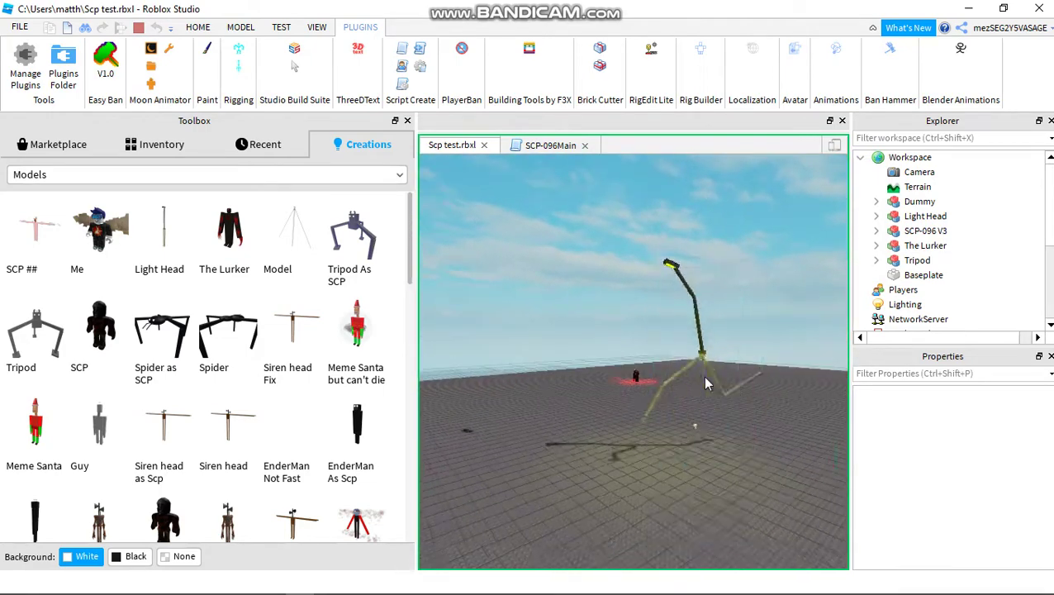
pyautogui.moveTo(705, 377); pyautogui.dragTo(704, 376, button='right')
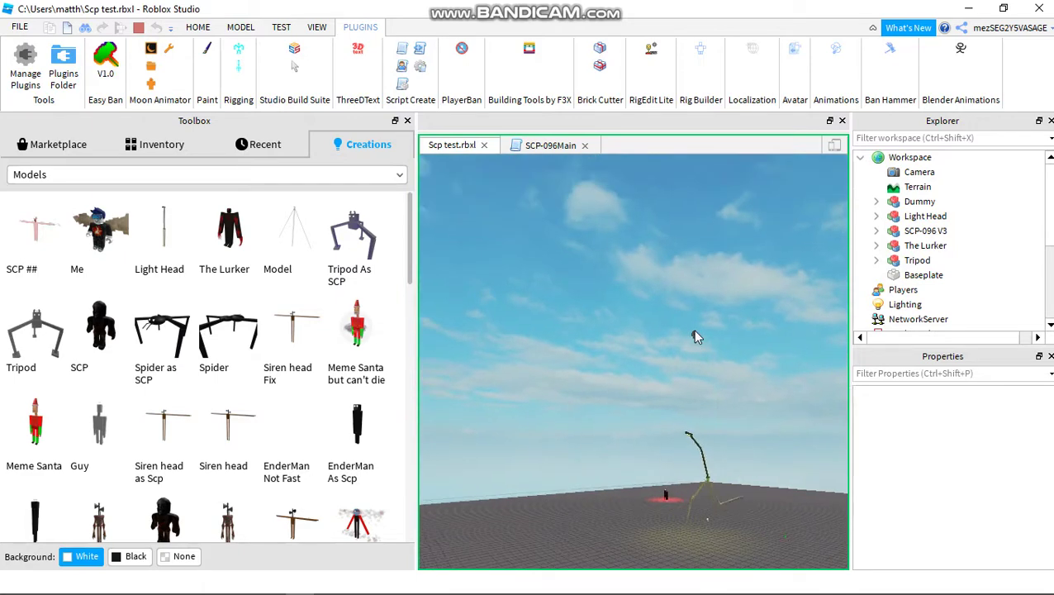
# - Place the floating dummy beside Light Head at 90.3, 3, -144.3 and cut it from the workspace
pyautogui.moveTo(692, 332); pyautogui.dragTo(476, 522)
pyautogui.moveTo(533, 517); pyautogui.dragTo(531, 515, button='right')
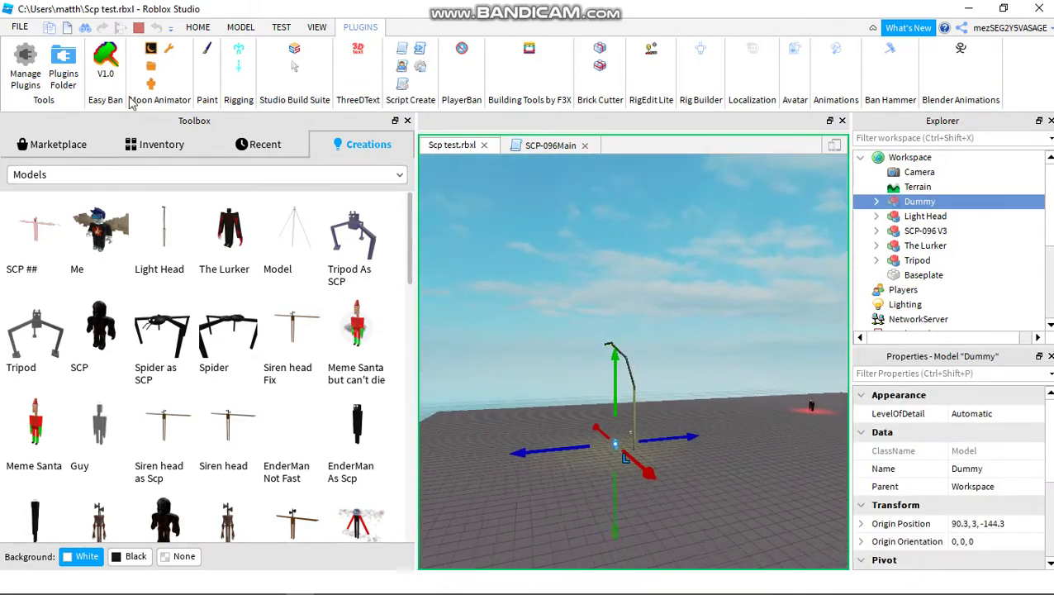
pyautogui.click(198, 28)
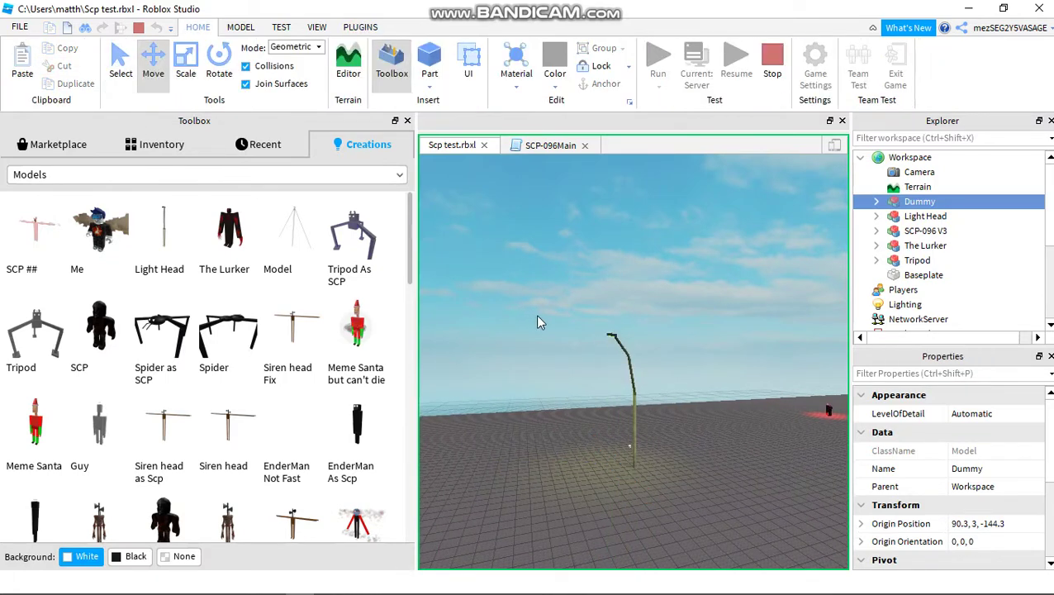
pyautogui.press('w')
pyautogui.moveTo(538, 319); pyautogui.dragTo(537, 316, button='right')
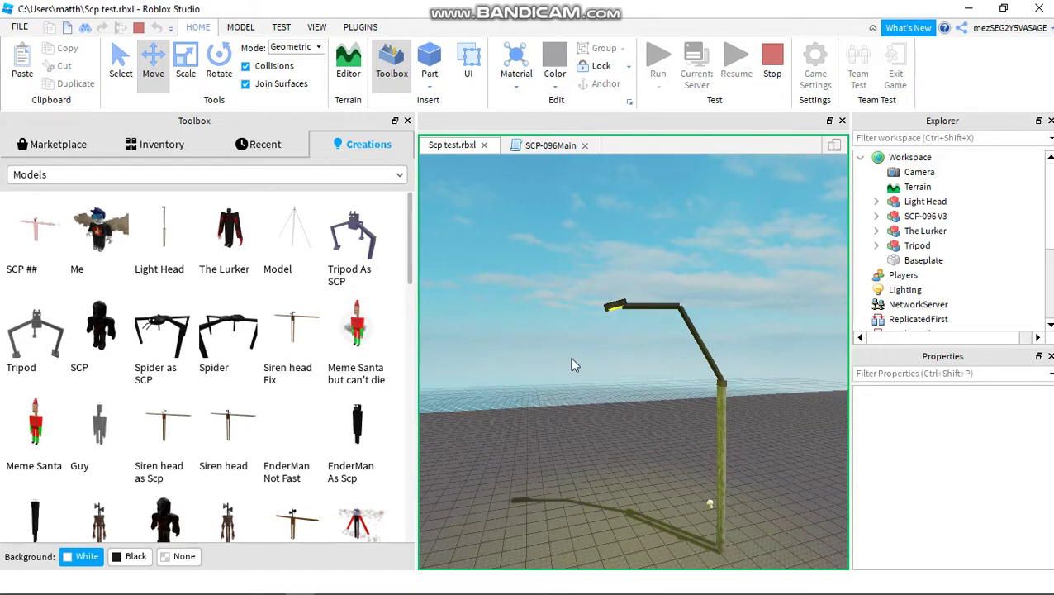
# - Add a new R6 block rig dummy near Tripod with Rig Builder
pyautogui.moveTo(572, 355); pyautogui.dragTo(568, 354, button='right')
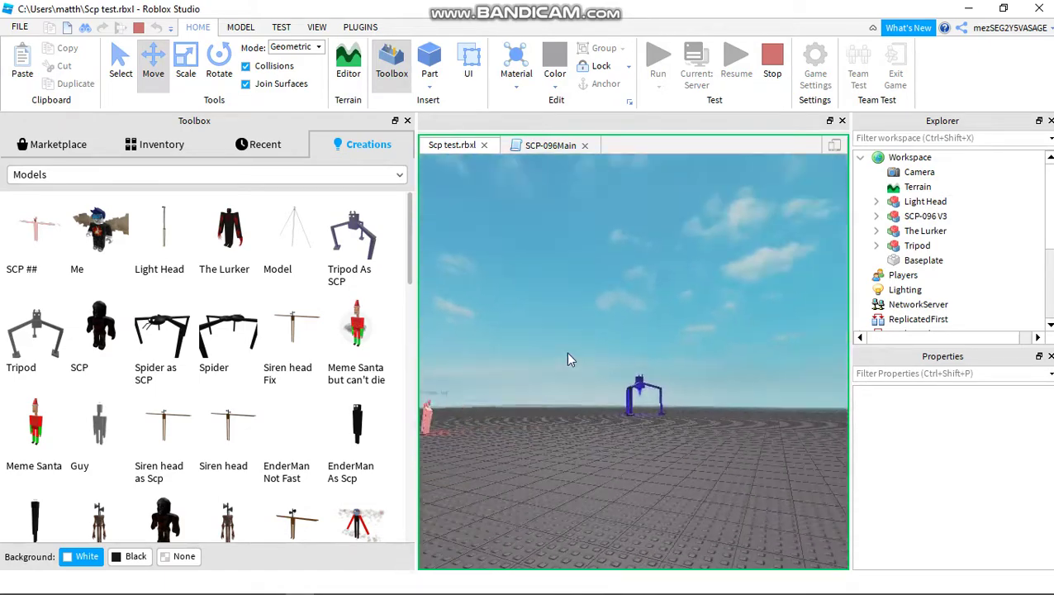
pyautogui.press('s')
pyautogui.click(360, 27)
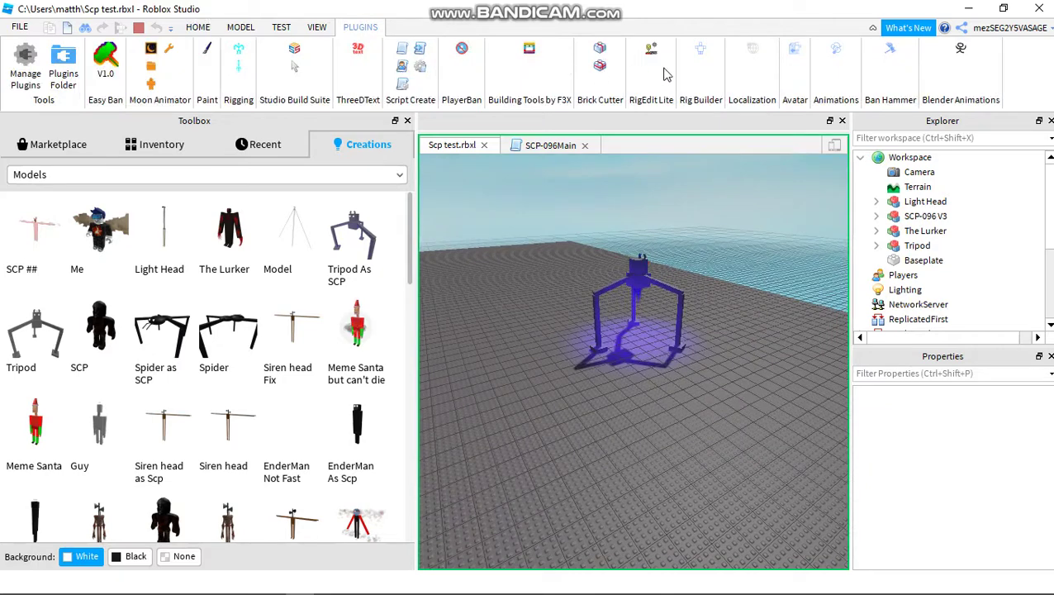
pyautogui.click(703, 49)
pyautogui.click(677, 297)
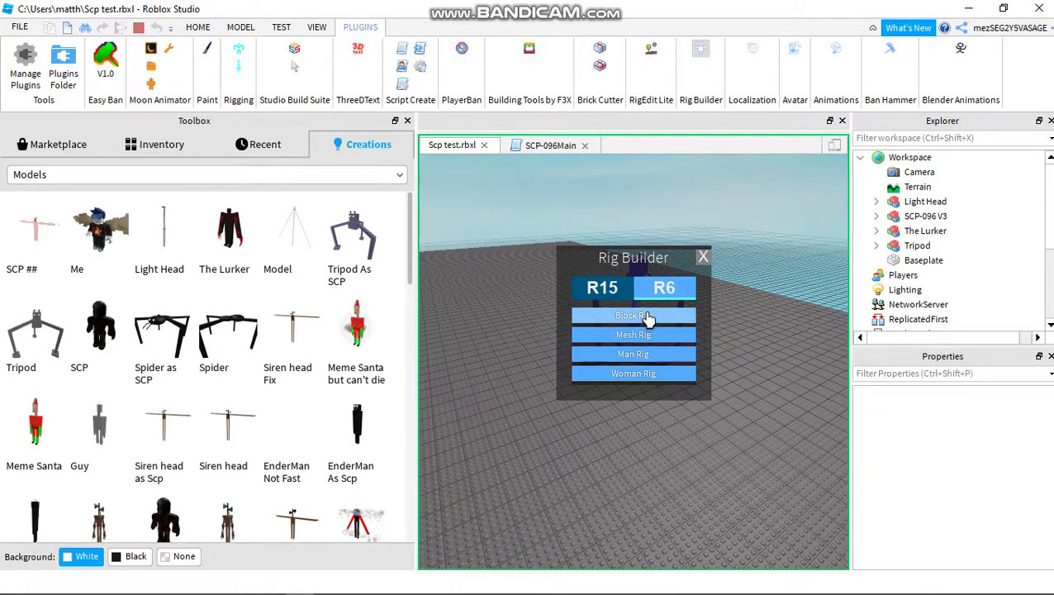
pyautogui.click(633, 315)
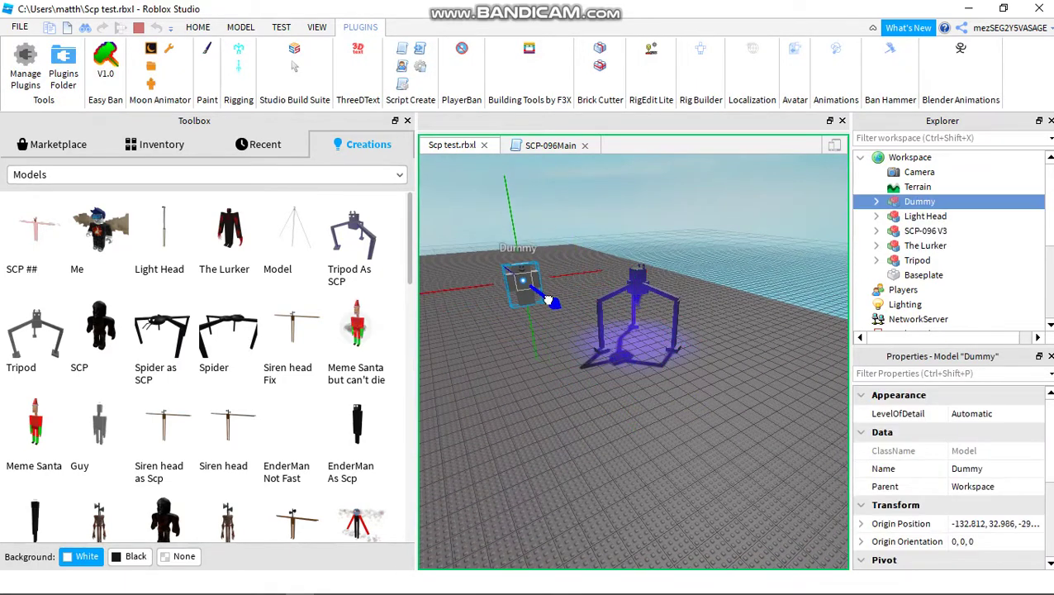
# - Reposition the new dummy beside Tripod, raise it to a height of 97.086 and clear its selection
pyautogui.moveTo(606, 270); pyautogui.dragTo(623, 269)
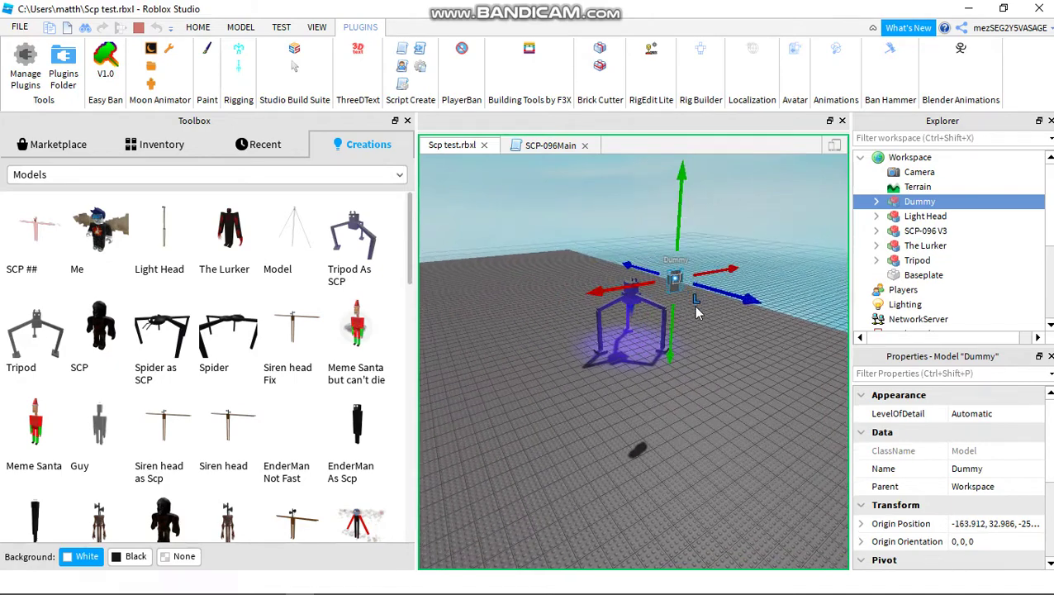
pyautogui.moveTo(696, 304); pyautogui.dragTo(733, 332, button='right')
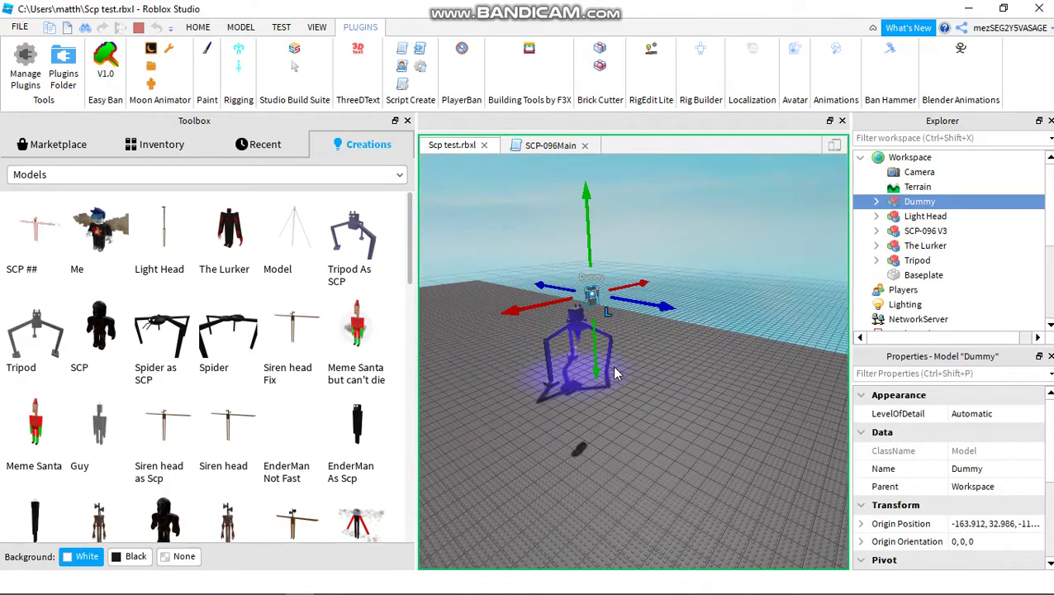
pyautogui.moveTo(594, 370); pyautogui.dragTo(596, 206)
pyautogui.click(640, 280)
# - Examine Tripod's head and red eyes up close, and its position relative to the other creatures on the baseplate
pyautogui.moveTo(640, 280); pyautogui.dragTo(661, 274, button='right')
pyautogui.press('a')
pyautogui.moveTo(589, 287); pyautogui.dragTo(589, 285, button='right')
pyautogui.scroll(6, 676, 315)
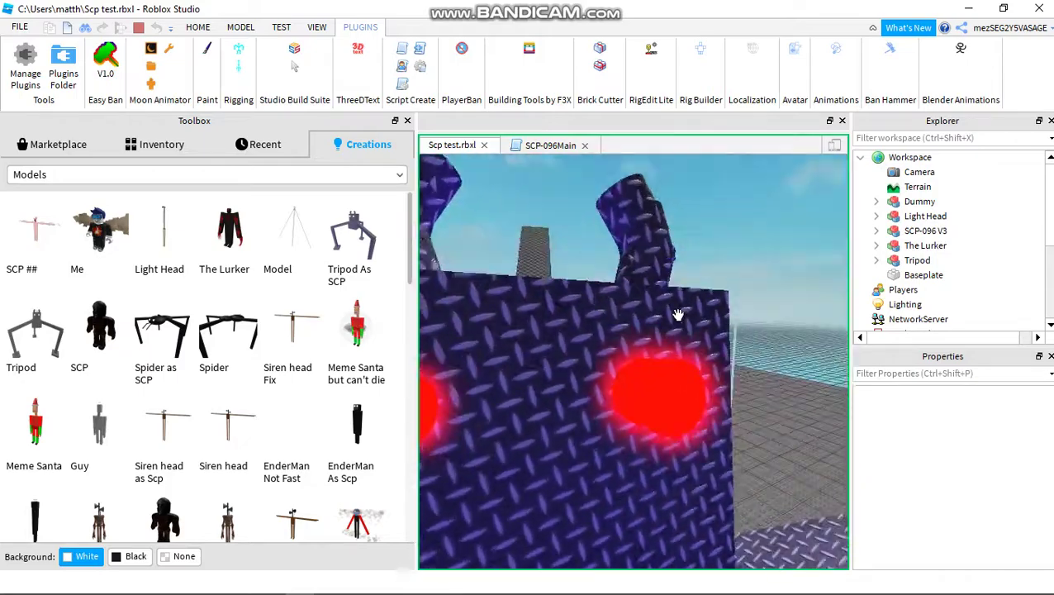
pyautogui.scroll(6, 676, 315)
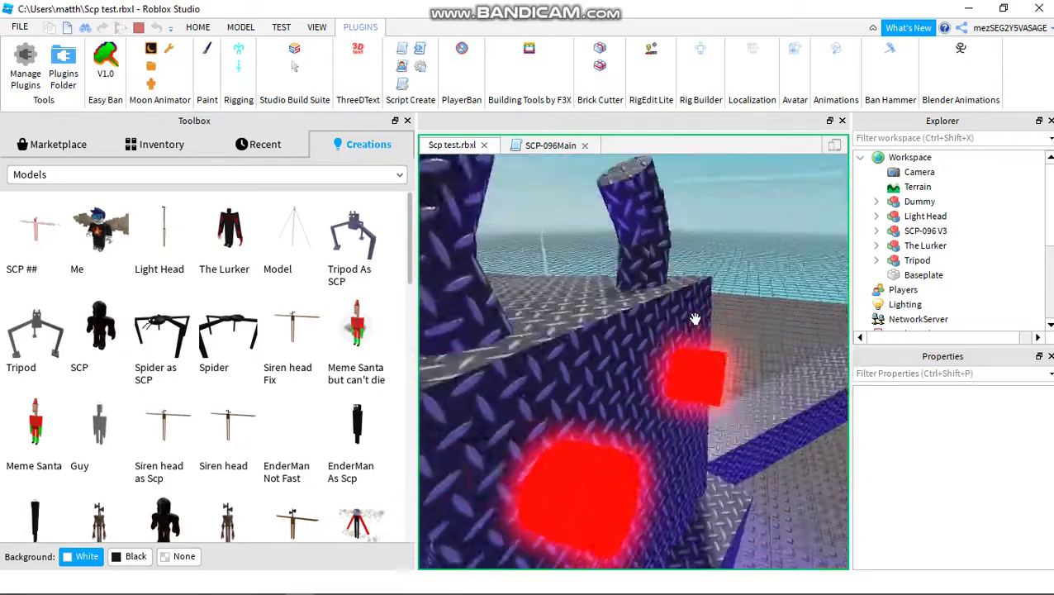
pyautogui.scroll(2, 675, 315)
pyautogui.moveTo(670, 314)
pyautogui.mouseDown(button='right')
pyautogui.moveTo(688, 315)
pyautogui.moveTo(677, 315)
pyautogui.moveTo(684, 306)
pyautogui.mouseUp(button='right')
pyautogui.scroll(-4, 677, 316)
pyautogui.scroll(-2, 677, 314)
pyautogui.scroll(-1, 677, 315)
pyautogui.scroll(-7, 678, 315)
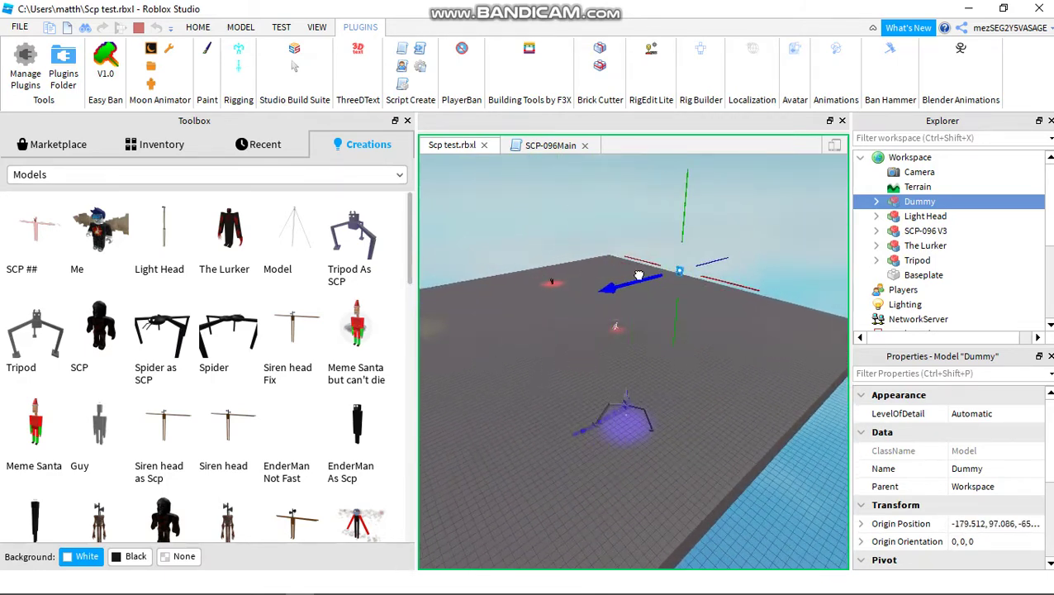
# - Shift the raised dummy along its blue axis across the baseplate and cut it from the workspace
pyautogui.moveTo(638, 275); pyautogui.dragTo(686, 262)
pyautogui.moveTo(616, 297); pyautogui.dragTo(510, 363)
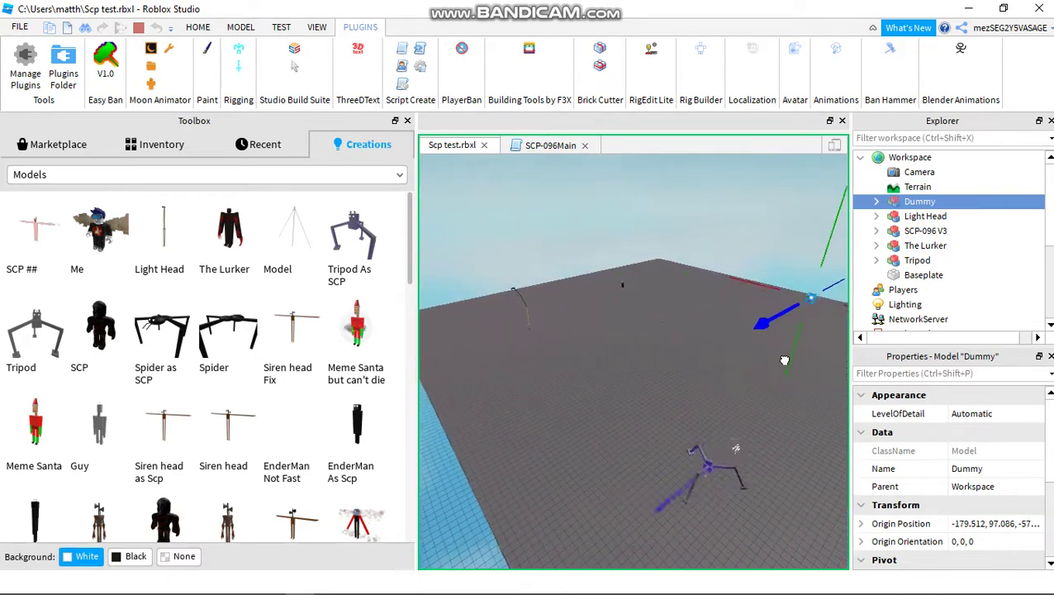
pyautogui.moveTo(740, 387); pyautogui.dragTo(741, 387, button='right')
pyautogui.scroll(3, 741, 386)
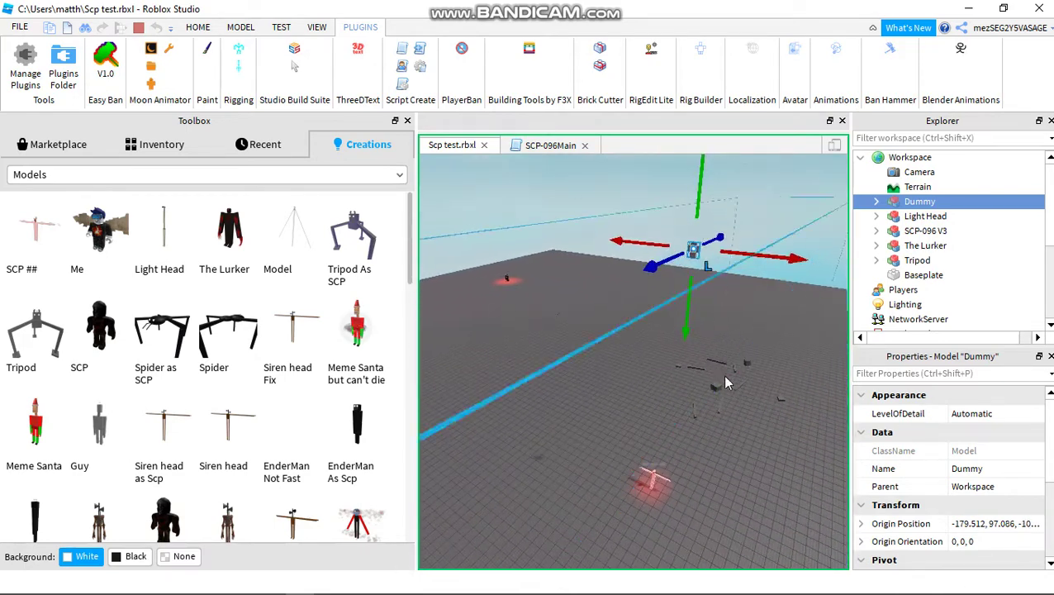
pyautogui.click(198, 26)
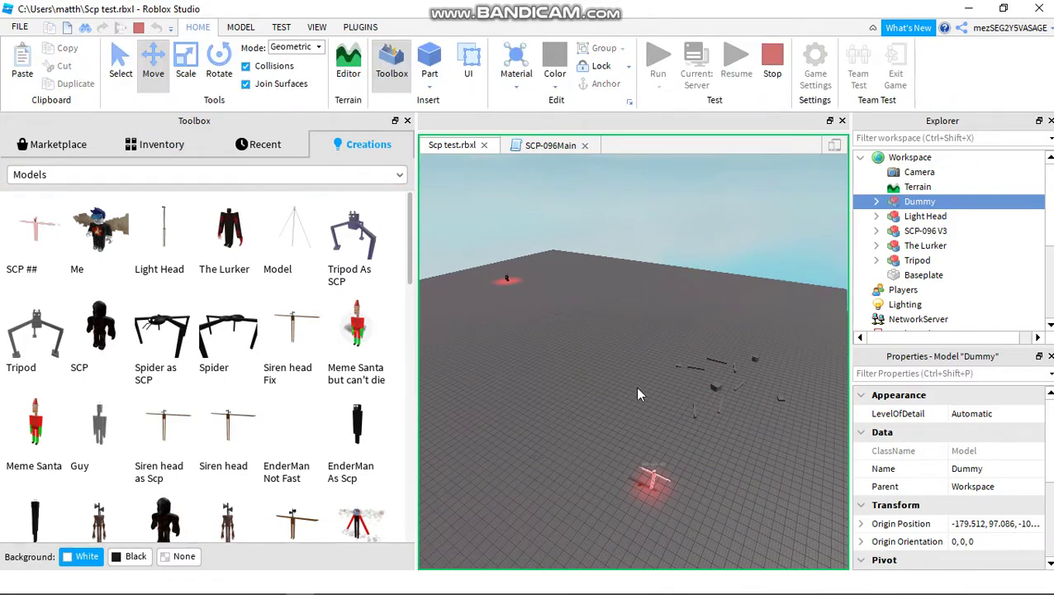
# - Reposition The Lurker across the baseplate and clear its selection
pyautogui.moveTo(633, 378); pyautogui.dragTo(634, 384, button='right')
pyautogui.scroll(3, 634, 378)
pyautogui.scroll(-5, 634, 378)
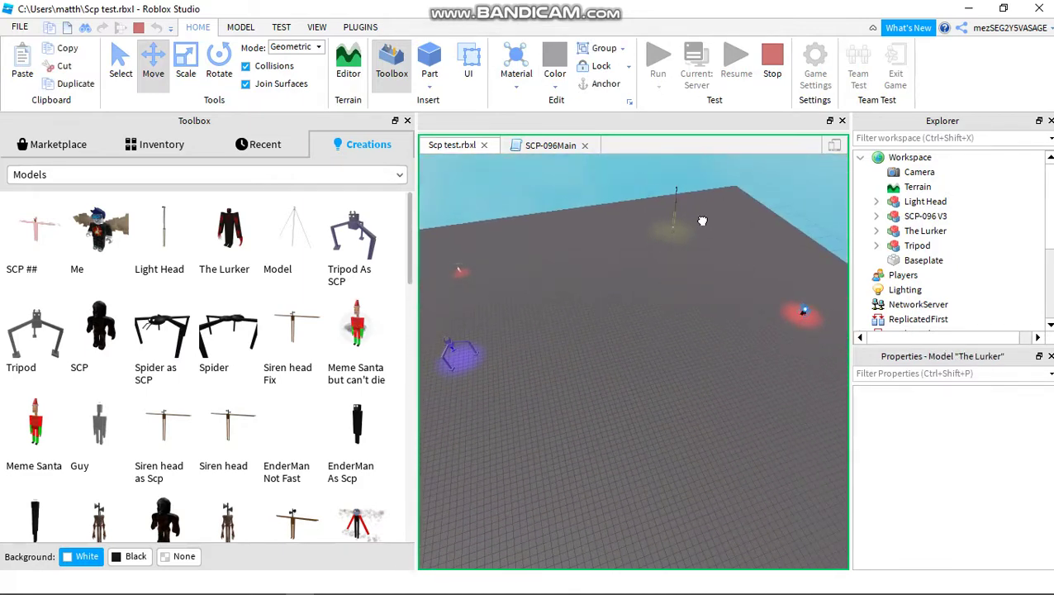
pyautogui.moveTo(711, 228); pyautogui.dragTo(513, 250)
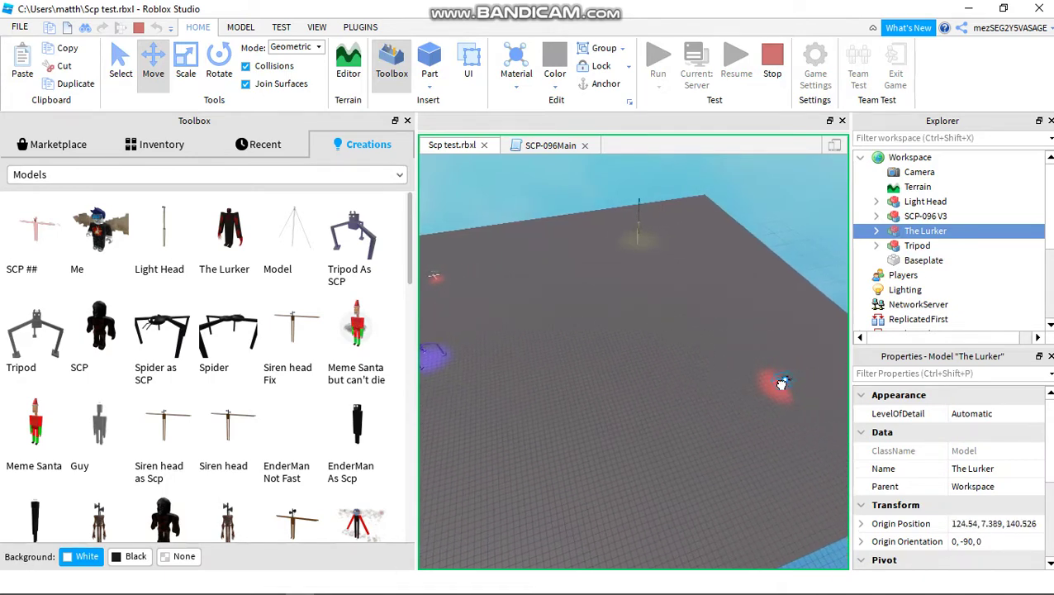
pyautogui.moveTo(777, 387); pyautogui.dragTo(593, 366)
pyautogui.moveTo(540, 418); pyautogui.dragTo(747, 318)
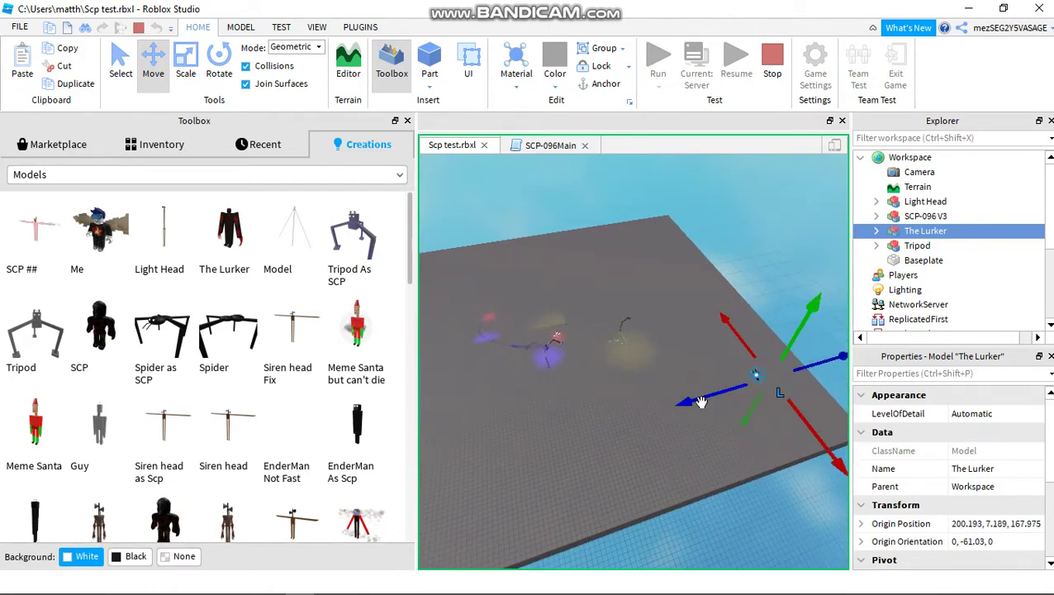
pyautogui.click(651, 424)
# - Rearrange the creatures so that SCP-096 V3, Tripod and The Lurker are spread over the baseplate, and clear the selection
pyautogui.moveTo(651, 424); pyautogui.dragTo(650, 423, button='right')
pyautogui.press('w')
pyautogui.moveTo(651, 423); pyautogui.dragTo(647, 422, button='right')
pyautogui.moveTo(546, 350); pyautogui.dragTo(521, 231)
pyautogui.click(642, 445)
pyautogui.moveTo(642, 445); pyautogui.dragTo(643, 448, button='right')
pyautogui.moveTo(684, 523); pyautogui.dragTo(517, 524)
pyautogui.press('s')
pyautogui.click(686, 460)
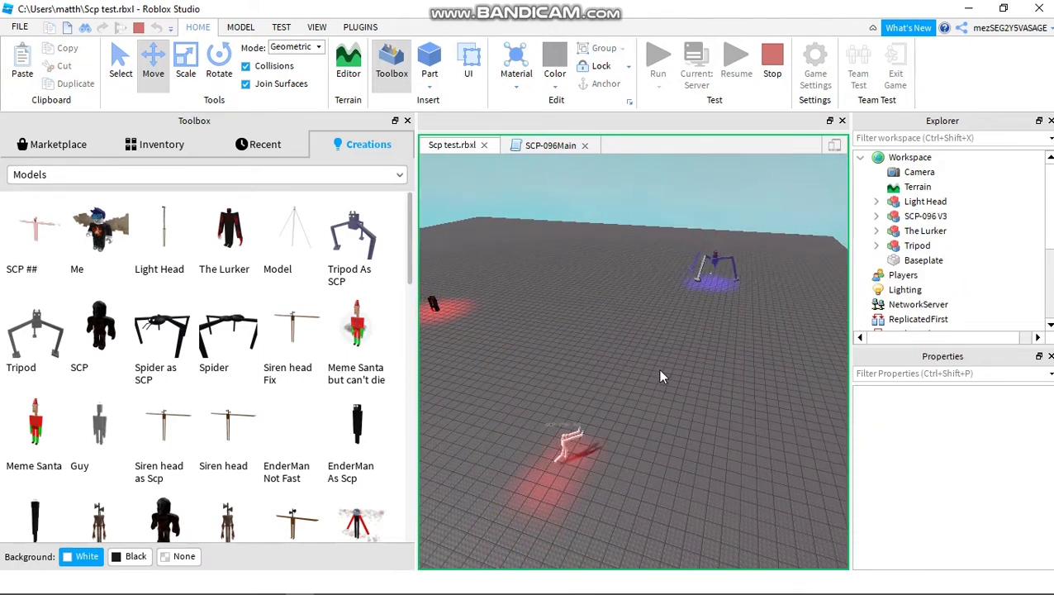
# - Insert the Spider as SCP and Meme Santa but can't die models from Creations near SCP-096 V3
pyautogui.moveTo(652, 362); pyautogui.dragTo(653, 361, button='right')
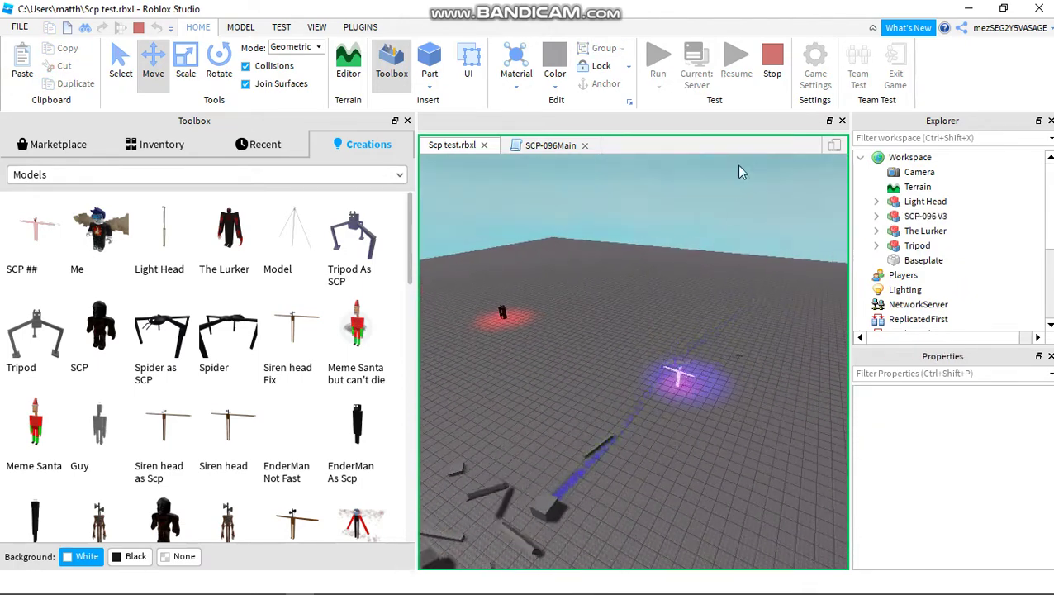
pyautogui.moveTo(646, 306); pyautogui.dragTo(646, 306, button='right')
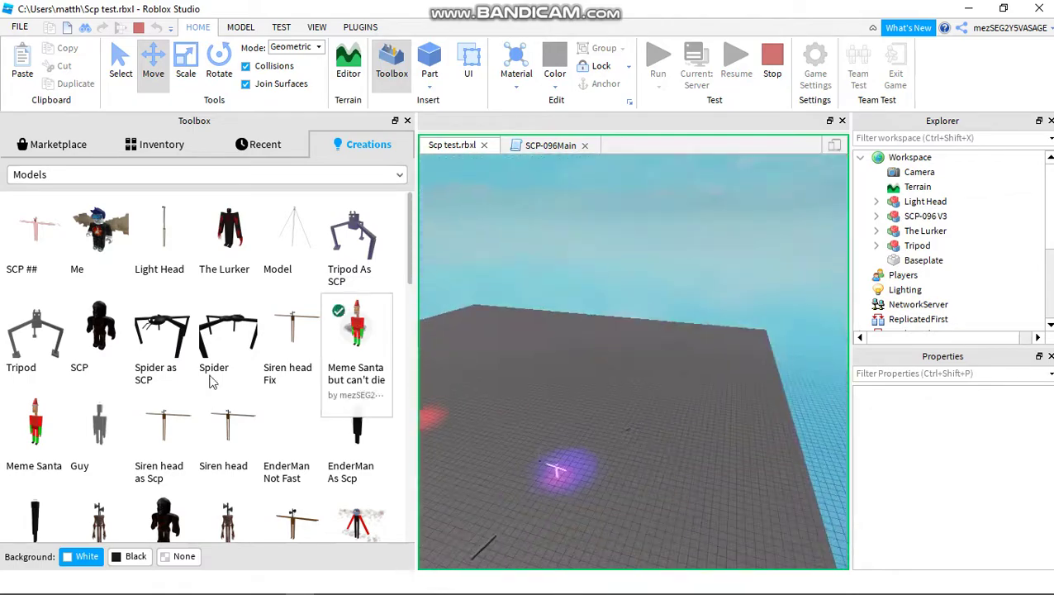
pyautogui.click(167, 351)
pyautogui.click(356, 330)
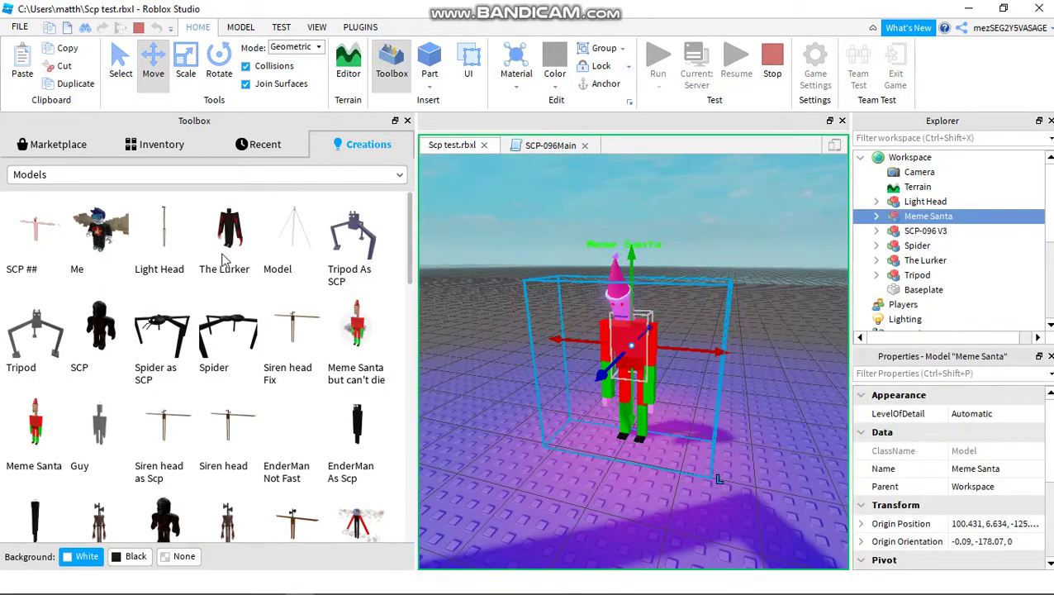
# - Insert the Me and SCP models from Creations beside the spider and clear the selection
pyautogui.moveTo(531, 419); pyautogui.dragTo(531, 418, button='right')
pyautogui.press('s')
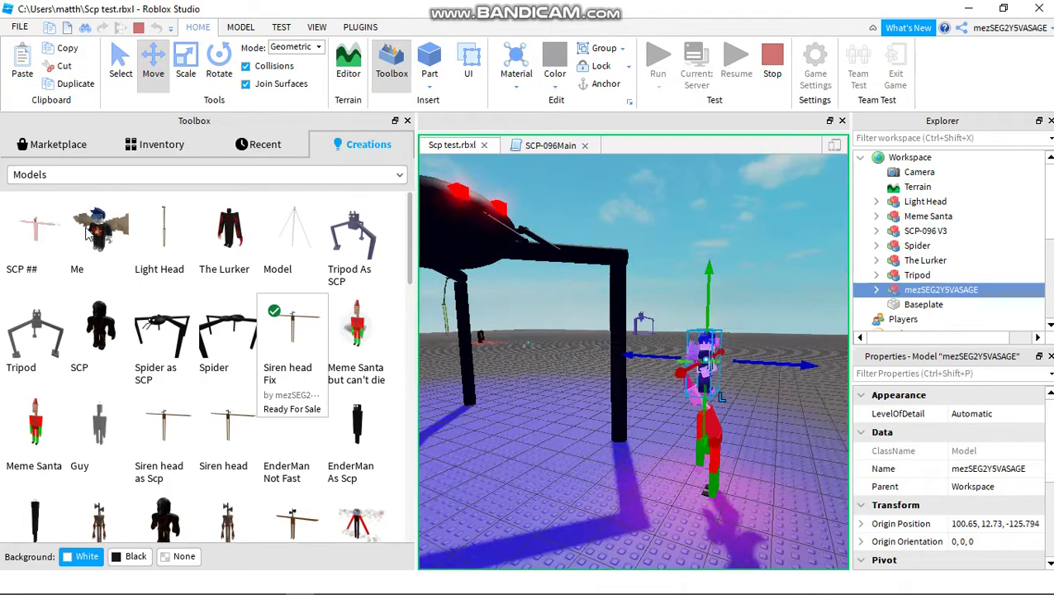
pyautogui.click(97, 333)
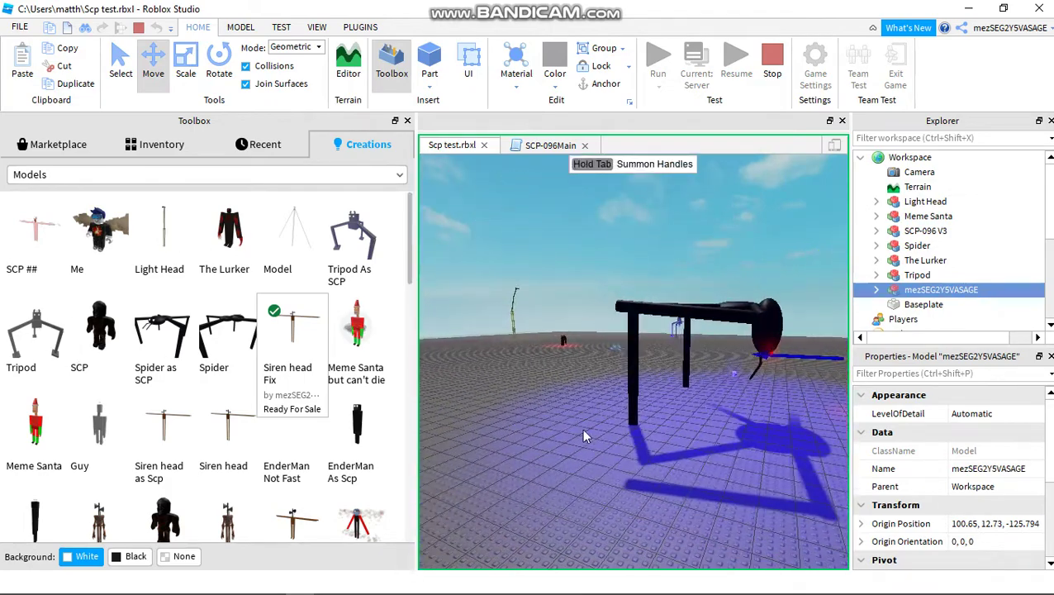
pyautogui.press('s')
pyautogui.moveTo(578, 430); pyautogui.dragTo(541, 426, button='right')
pyautogui.click(541, 427)
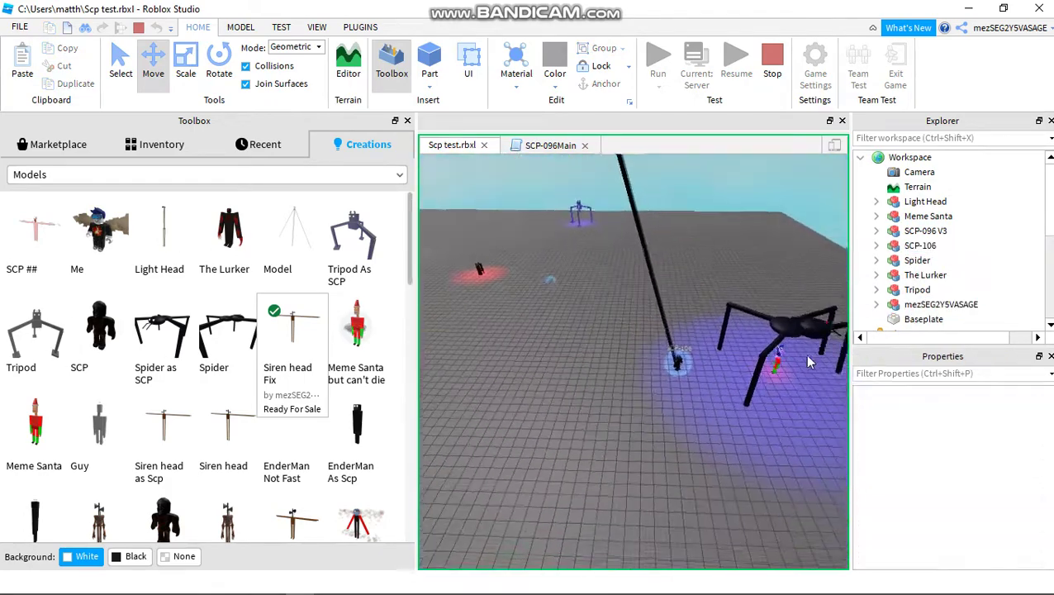
# - Reposition the spider and Meme Santa away from each other on the baseplate and clear the selection
pyautogui.moveTo(776, 331); pyautogui.dragTo(743, 286)
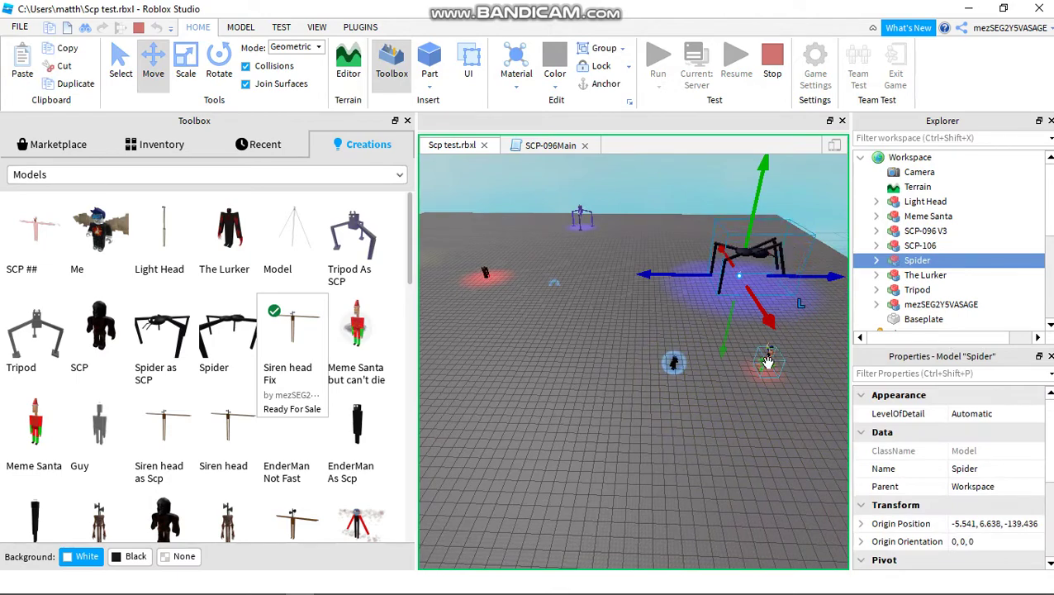
pyautogui.moveTo(759, 374); pyautogui.dragTo(709, 469)
pyautogui.click(586, 430)
pyautogui.press('s')
pyautogui.moveTo(586, 430); pyautogui.dragTo(735, 353, button='right')
pyautogui.moveTo(555, 464); pyautogui.dragTo(555, 466, button='right')
pyautogui.press('s')
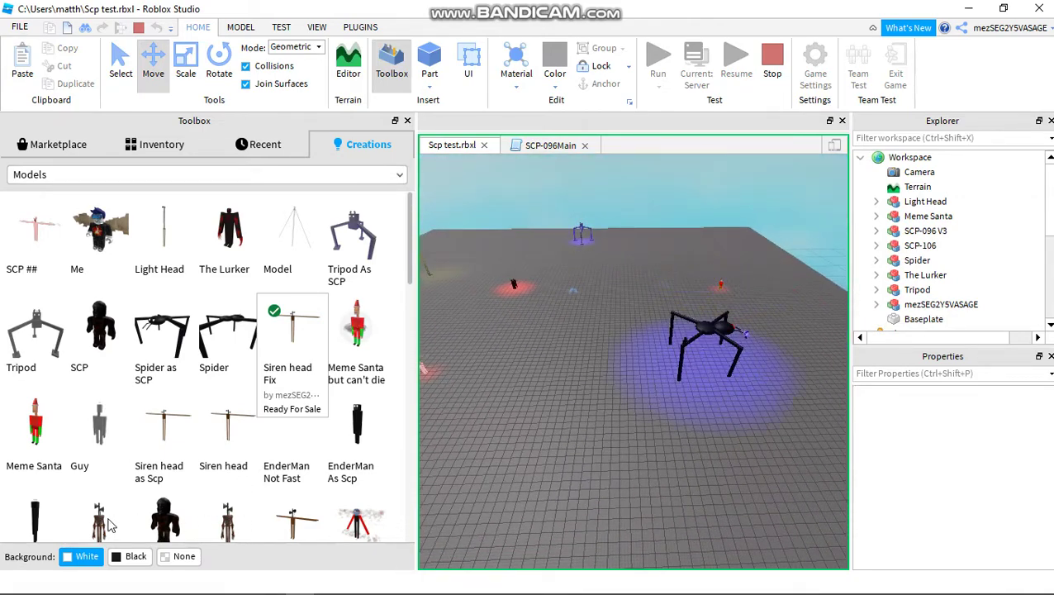
# - Examine the spider and the SCP-106 figure around it from several angles on the baseplate
pyautogui.moveTo(747, 344); pyautogui.dragTo(747, 344, button='right')
pyautogui.press('w')
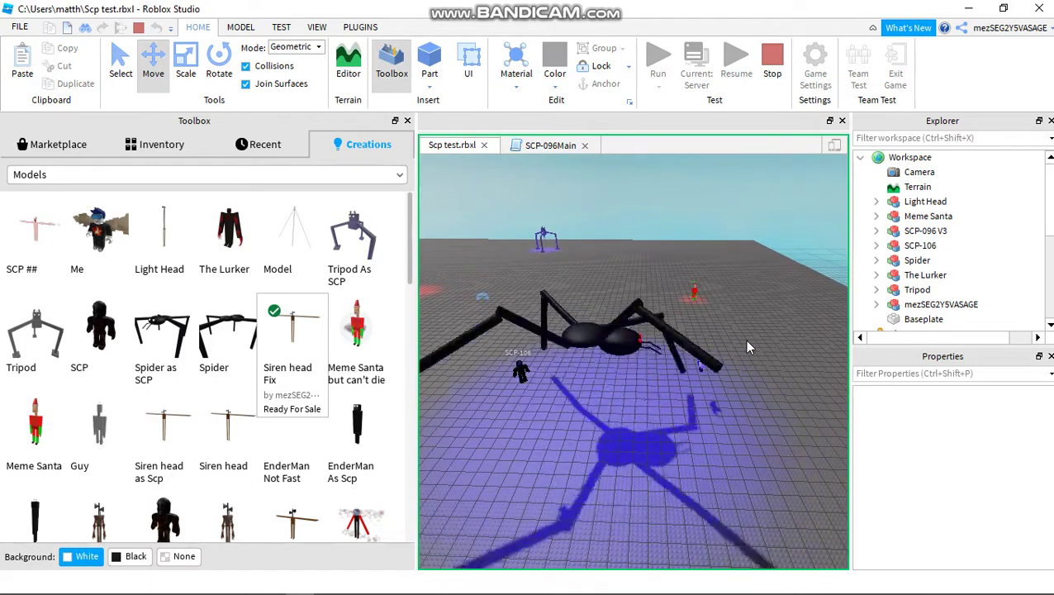
pyautogui.rightClick(746, 341)
pyautogui.click(657, 342)
pyautogui.moveTo(665, 341); pyautogui.dragTo(667, 322, button='right')
pyautogui.press('s')
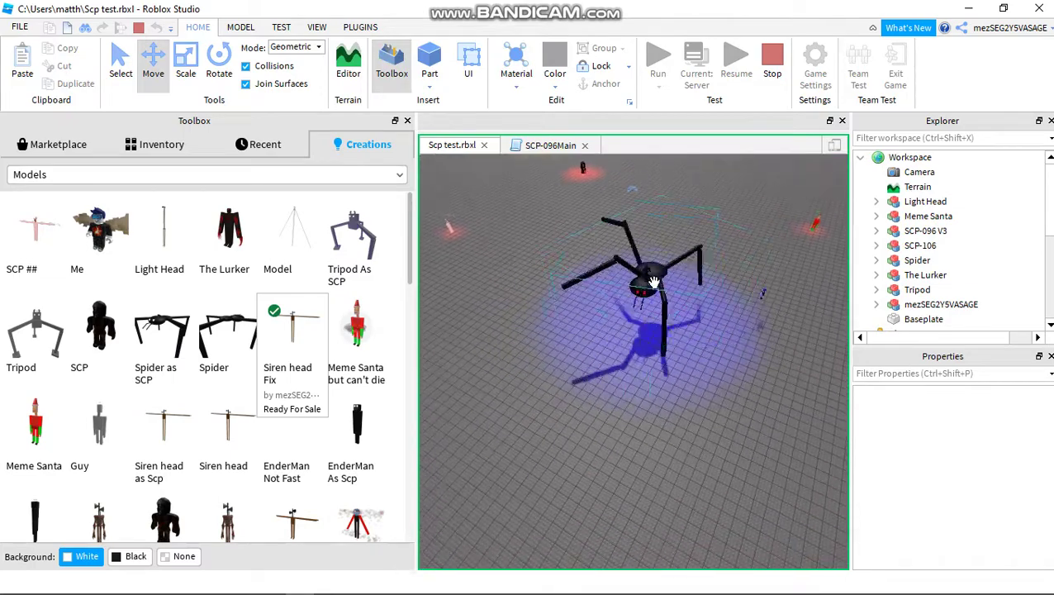
pyautogui.click(668, 301)
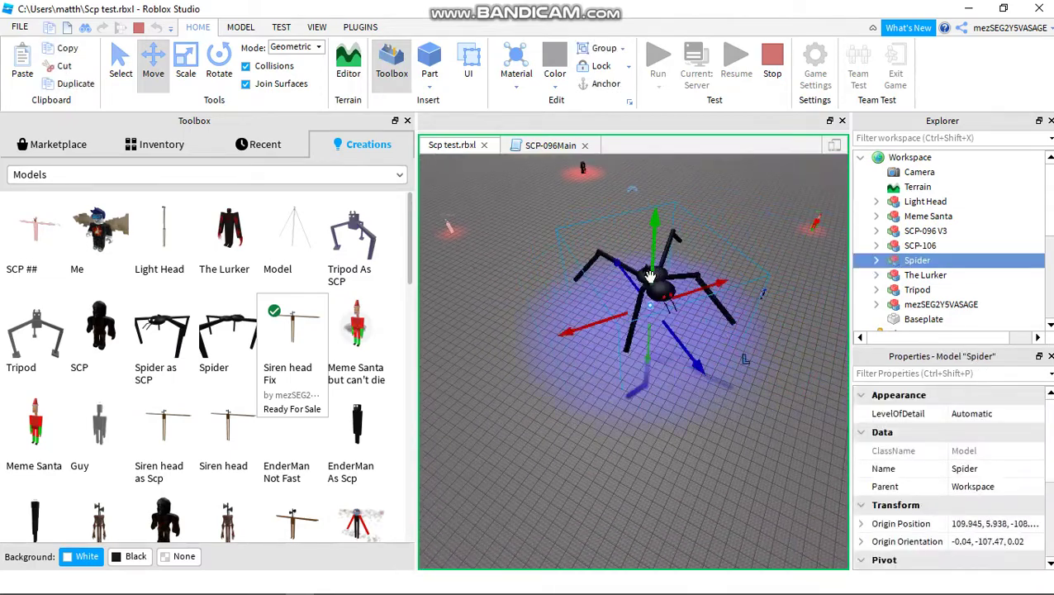
pyautogui.click(685, 289)
pyautogui.scroll(3, 685, 289)
pyautogui.moveTo(684, 289); pyautogui.dragTo(684, 288, button='right')
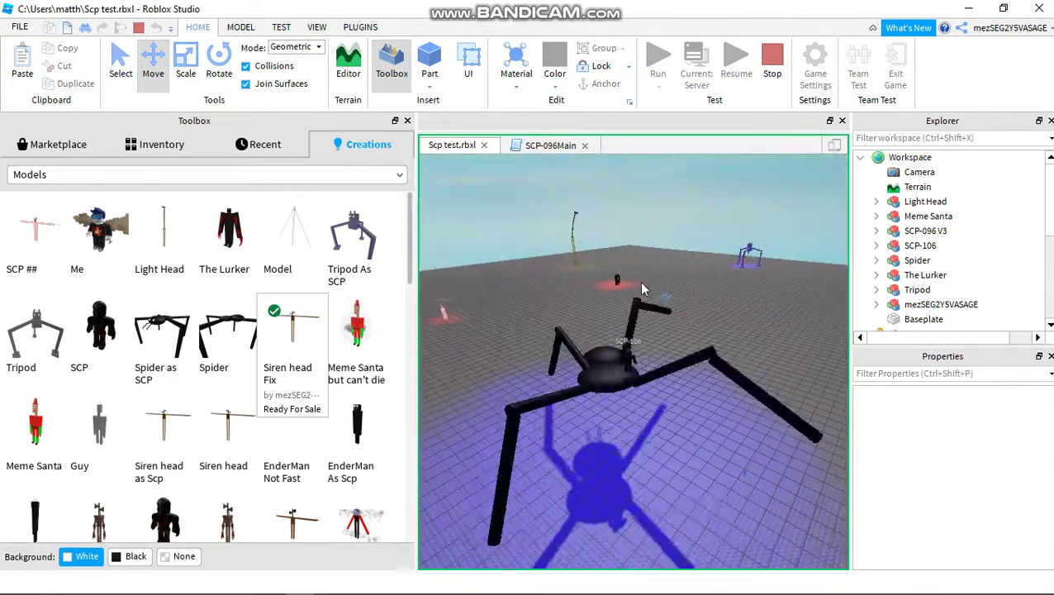
# - Move SCP-106 away from the spider and across the baseplate to a spot beneath its body
pyautogui.moveTo(630, 358); pyautogui.dragTo(741, 496)
pyautogui.moveTo(740, 498); pyautogui.dragTo(736, 469, button='right')
pyautogui.scroll(3, 738, 497)
pyautogui.scroll(-5, 738, 474)
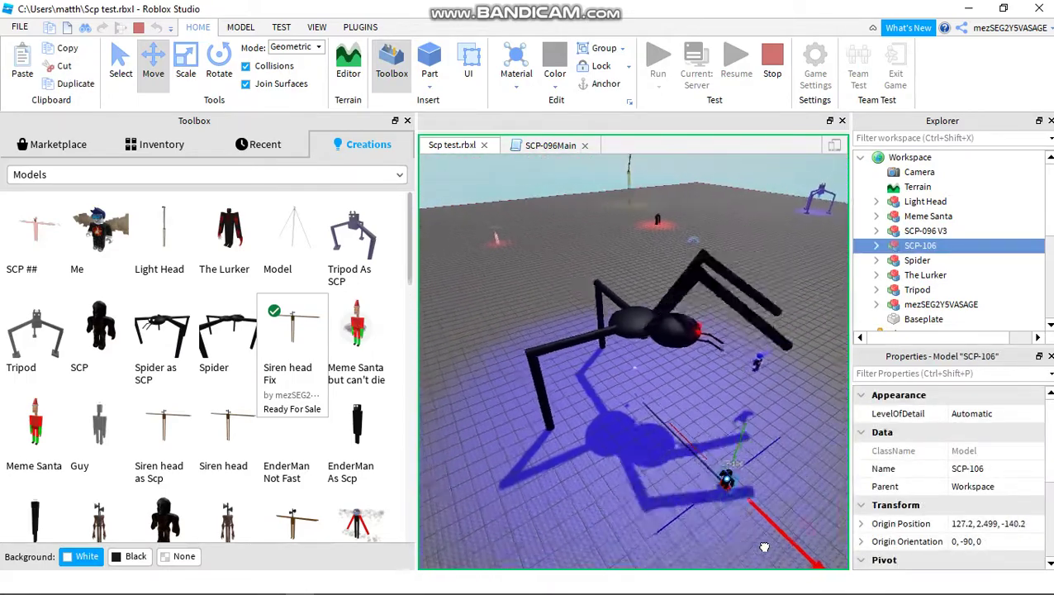
pyautogui.moveTo(764, 547); pyautogui.dragTo(619, 405)
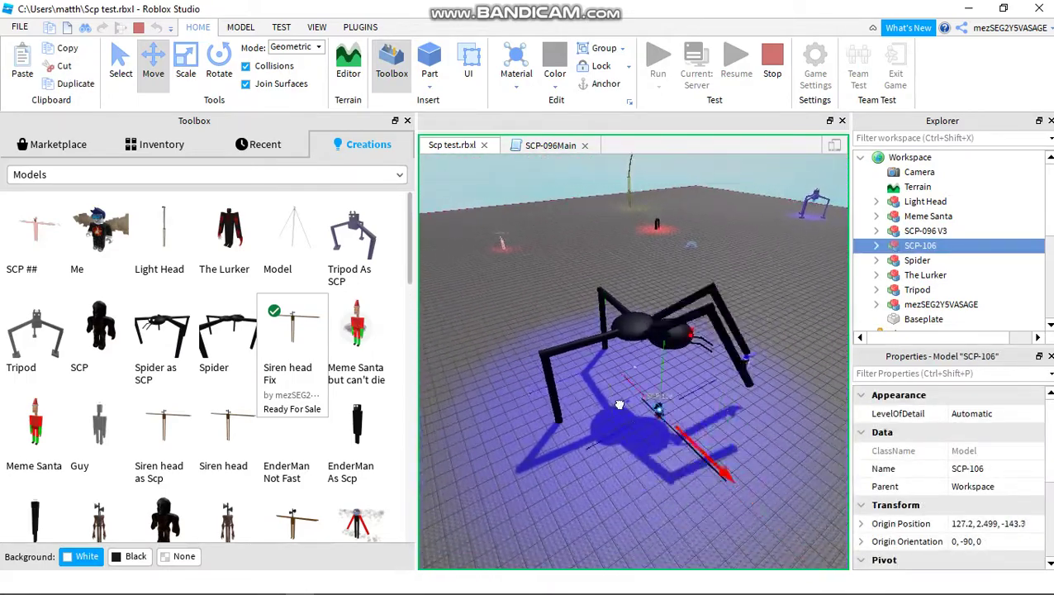
pyautogui.scroll(5, 669, 438)
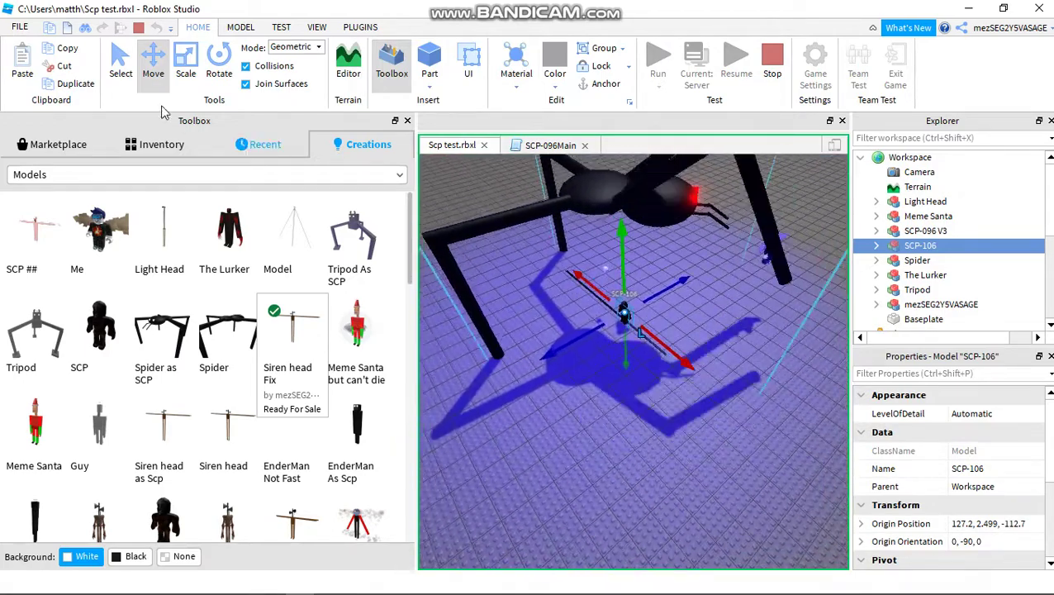
# - Raise SCP-106 high above the spider to a height of about 71 and cut it from the workspace
pyautogui.press('s')
pyautogui.moveTo(677, 376); pyautogui.dragTo(669, 438, button='right')
pyautogui.moveTo(621, 494); pyautogui.dragTo(624, 165)
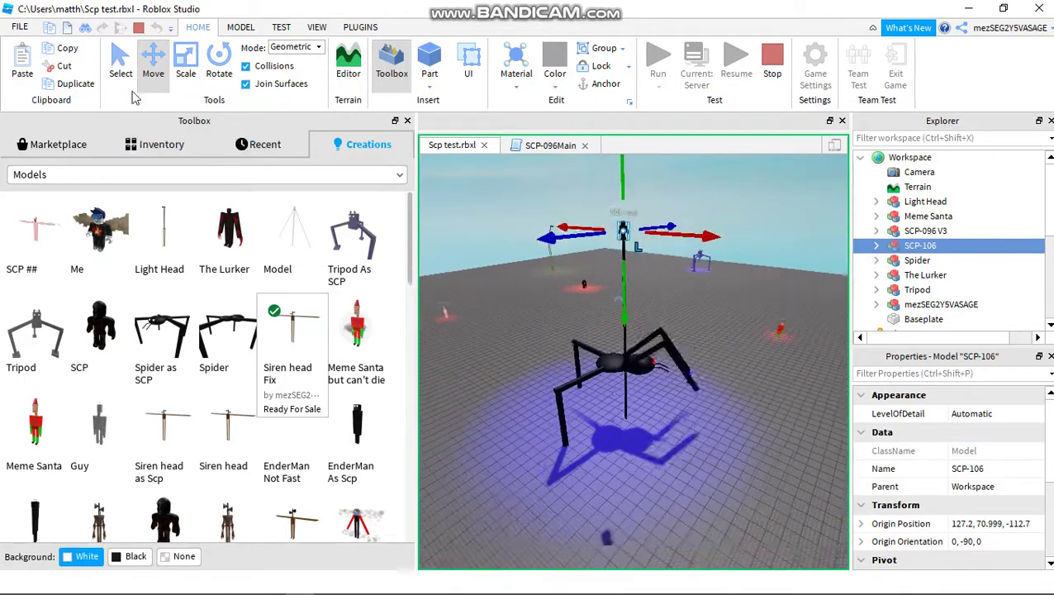
pyautogui.click(62, 67)
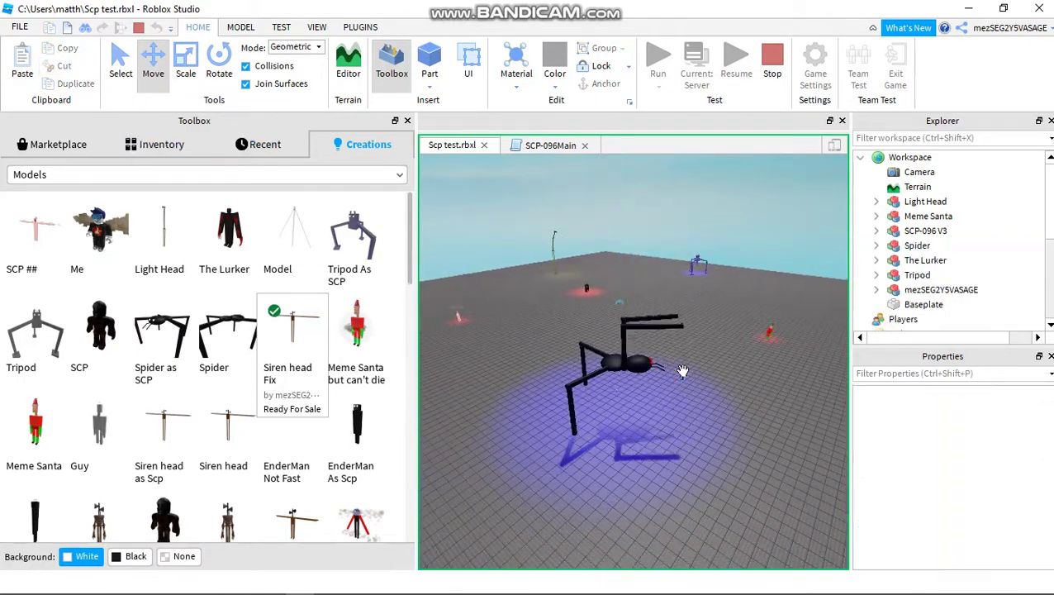
# - Insert the Siren head Fix model from Creations at the edge of the baseplate and clear the selection
pyautogui.moveTo(676, 355); pyautogui.dragTo(641, 365, button='right')
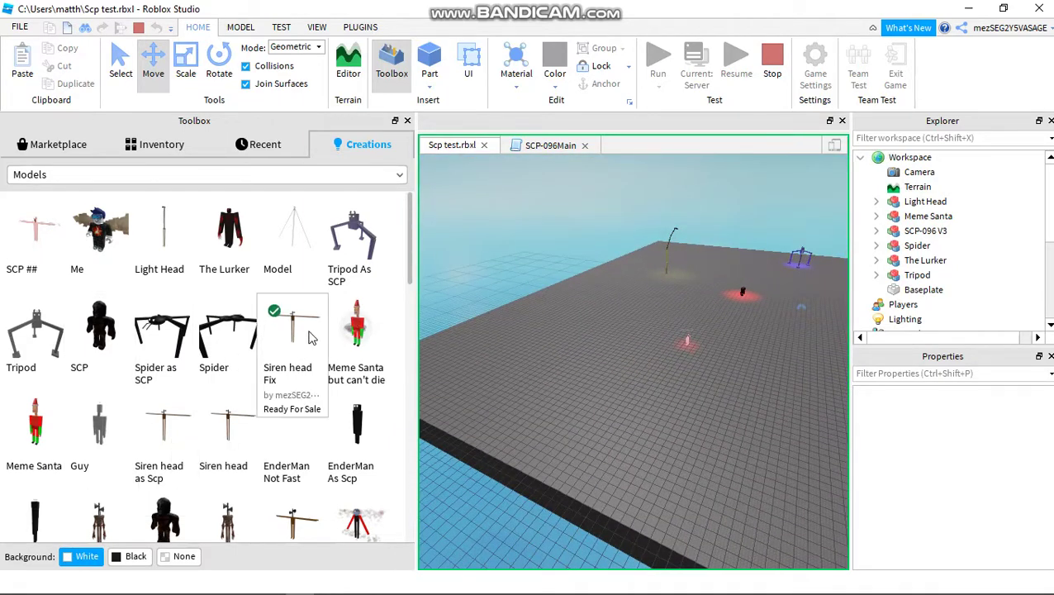
pyautogui.moveTo(717, 363); pyautogui.dragTo(719, 360, button='right')
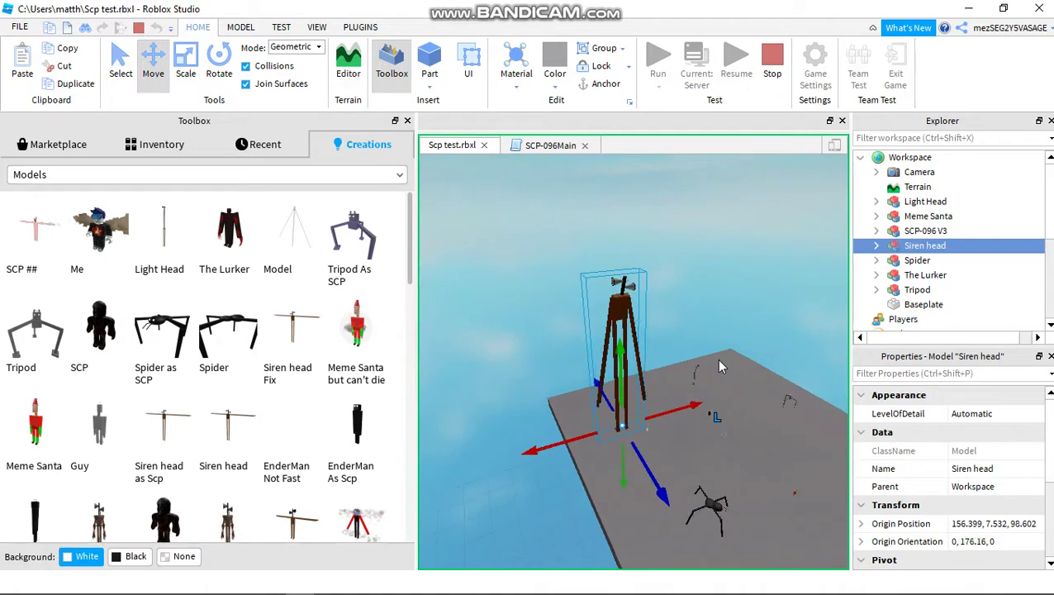
pyautogui.click(603, 355)
pyautogui.click(588, 361)
pyautogui.click(596, 347)
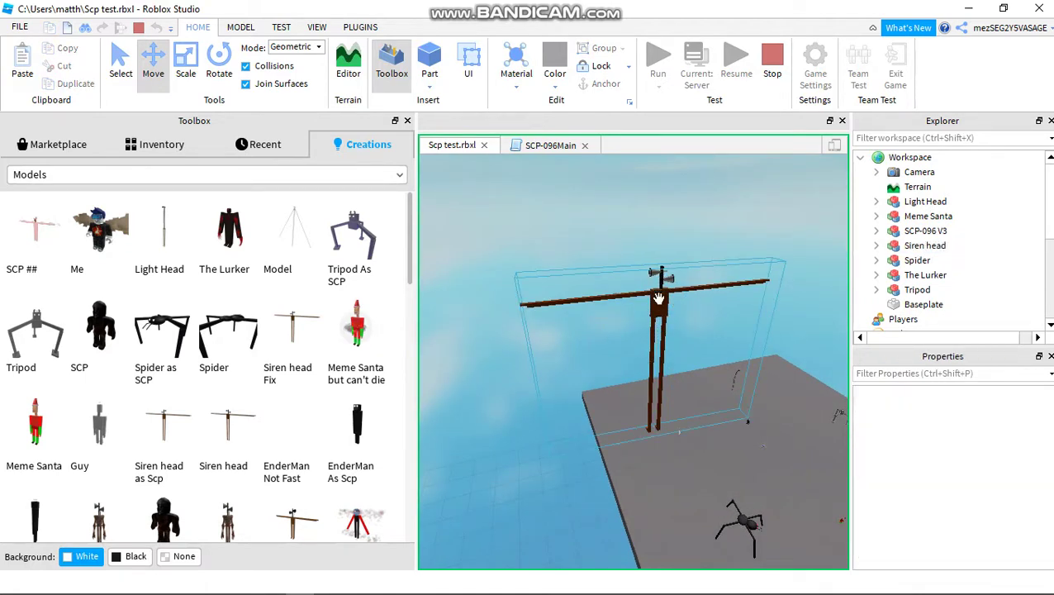
# - Select the Siren head model at the baseplate's edge and remove it from the workspace
pyautogui.click(563, 289)
pyautogui.click(666, 309)
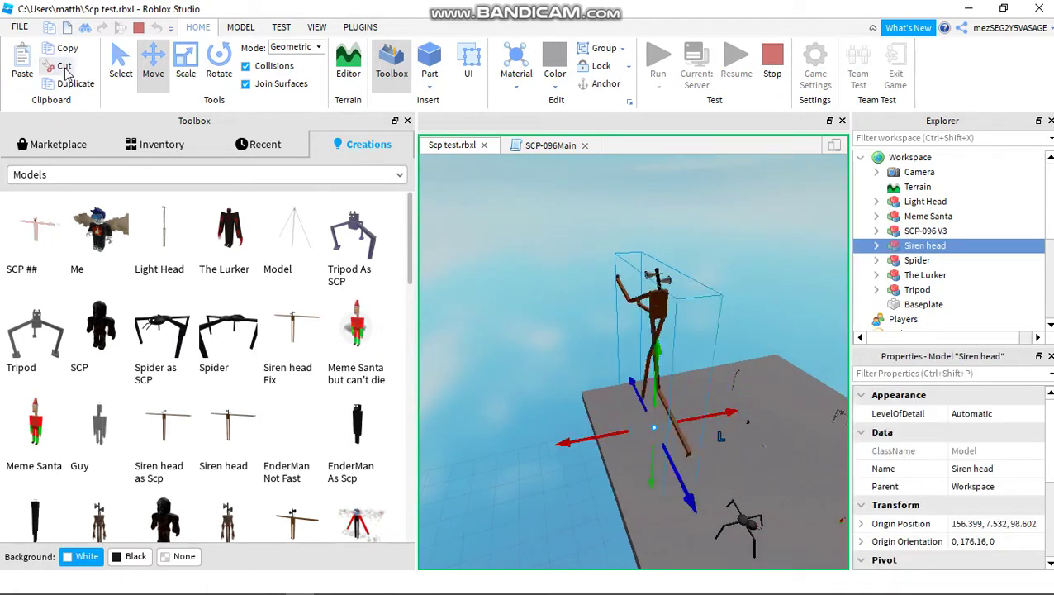
pyautogui.press('Delete')
# - Insert the Siren head (R15) model from Creations near the edge of the baseplate
pyautogui.press('w')
pyautogui.moveTo(512, 242); pyautogui.dragTo(512, 242, button='right')
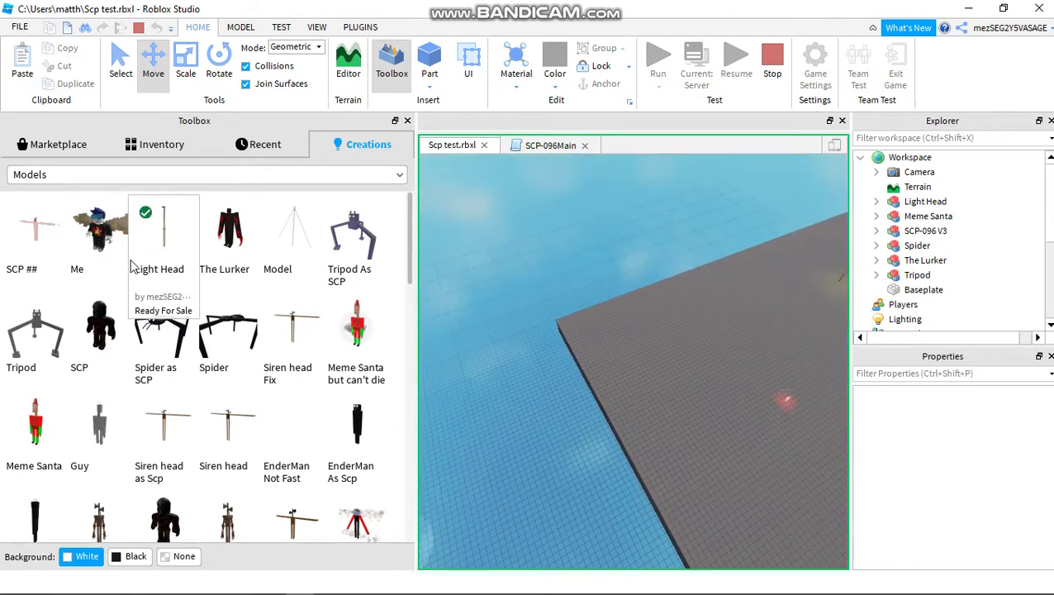
pyautogui.scroll(-3, 162, 479)
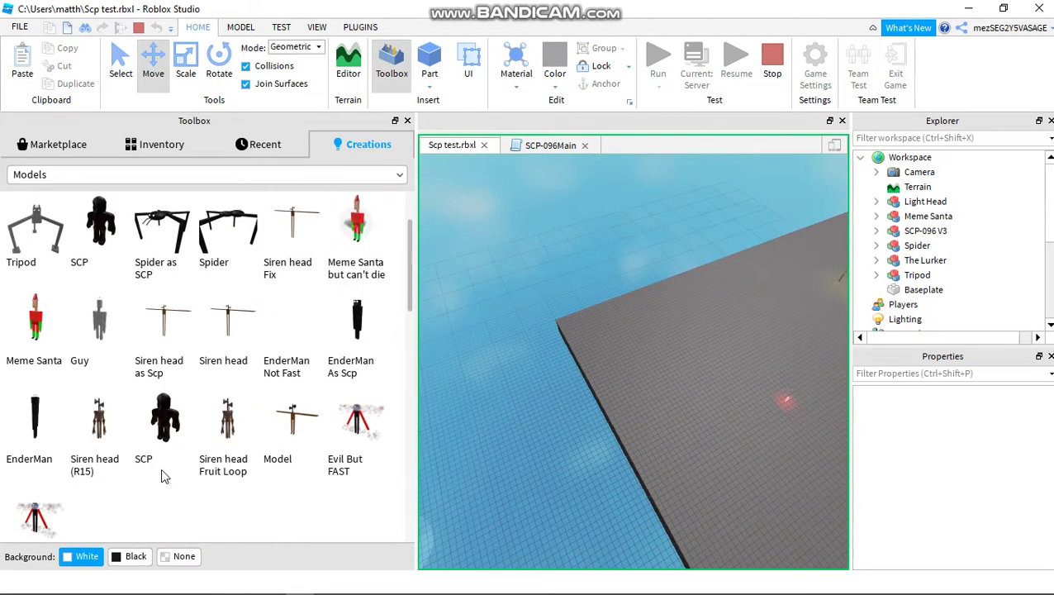
pyautogui.click(99, 404)
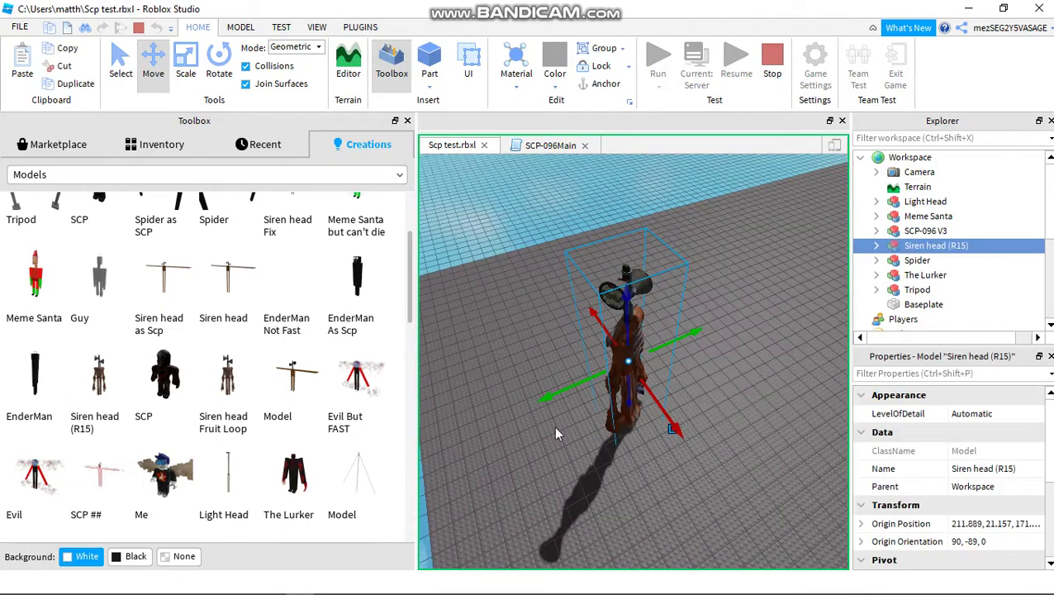
# - Expand Siren head (R15) and look through the contents of its Siren Head model and Head part
pyautogui.moveTo(555, 437); pyautogui.dragTo(555, 438, button='right')
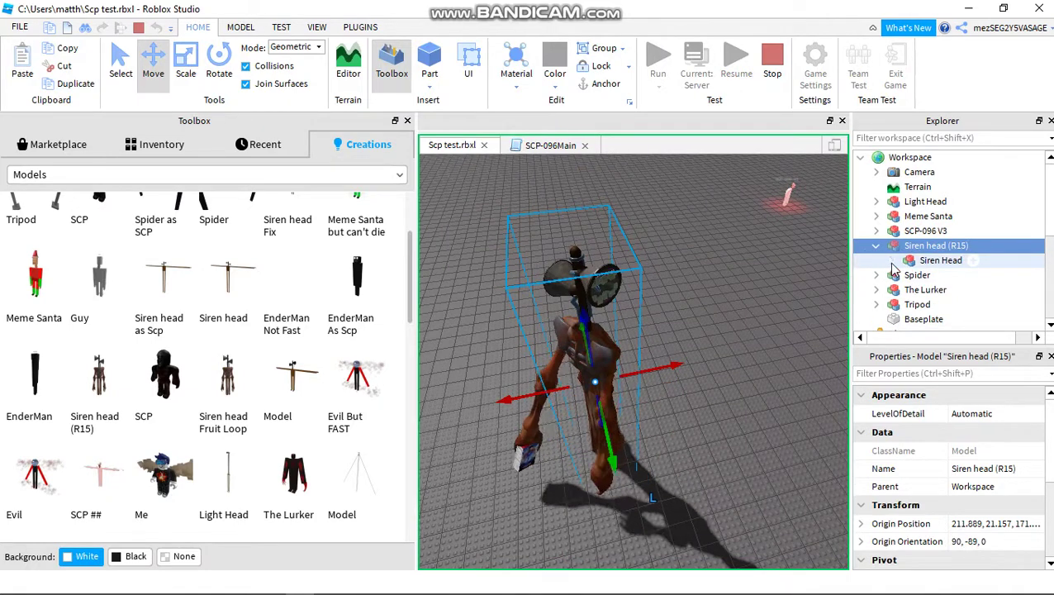
pyautogui.click(892, 261)
pyautogui.scroll(-4, 900, 285)
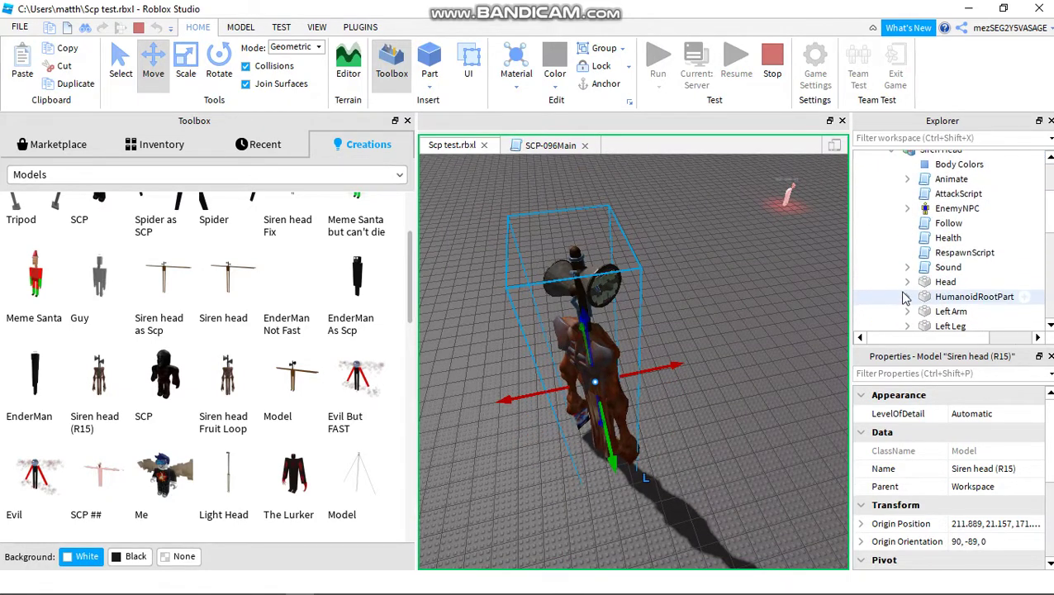
pyautogui.scroll(1, 868, 301)
pyautogui.moveTo(762, 335); pyautogui.dragTo(761, 336, button='right')
pyautogui.press('s')
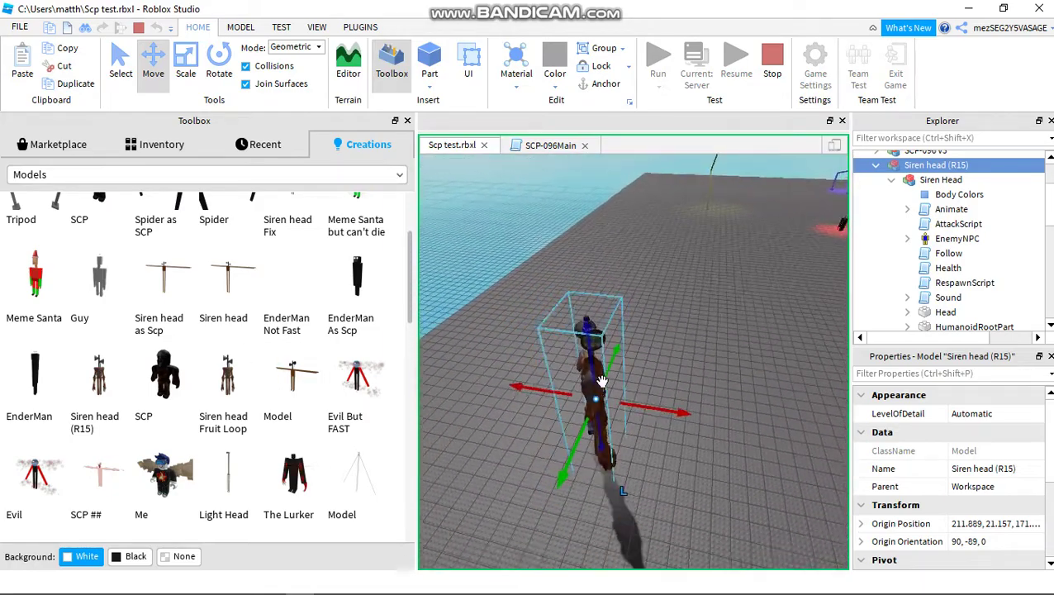
pyautogui.press('w')
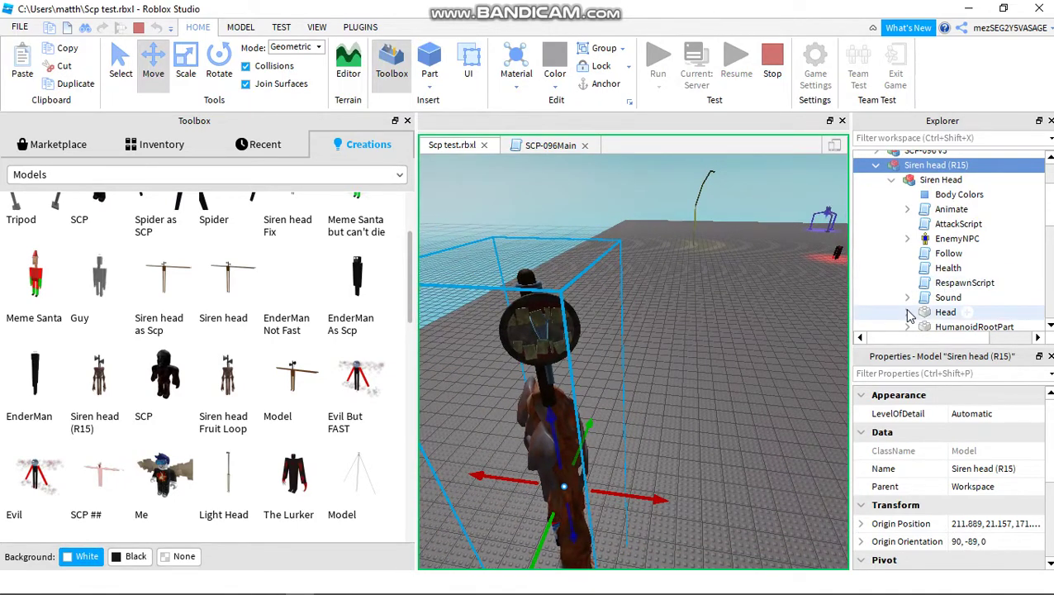
pyautogui.scroll(-3, 939, 308)
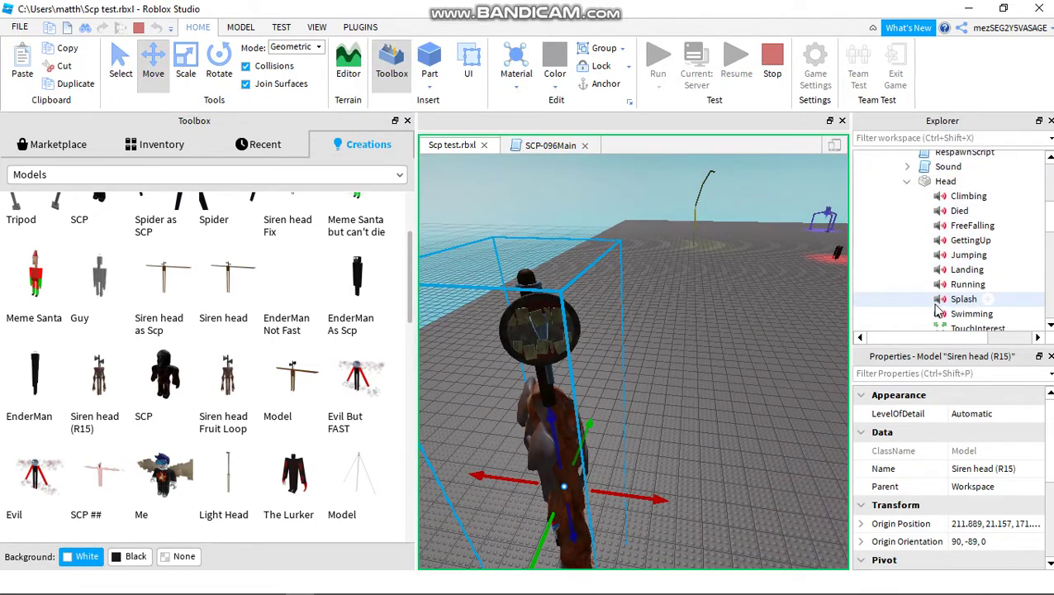
pyautogui.scroll(1, 933, 252)
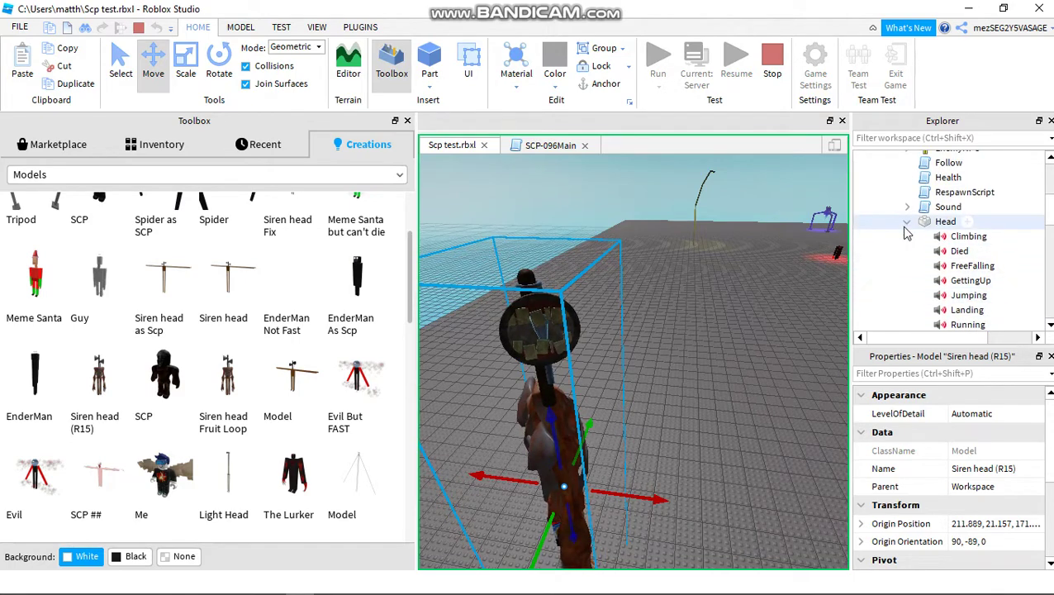
pyautogui.moveTo(607, 297); pyautogui.dragTo(620, 296, button='right')
pyautogui.click(941, 221)
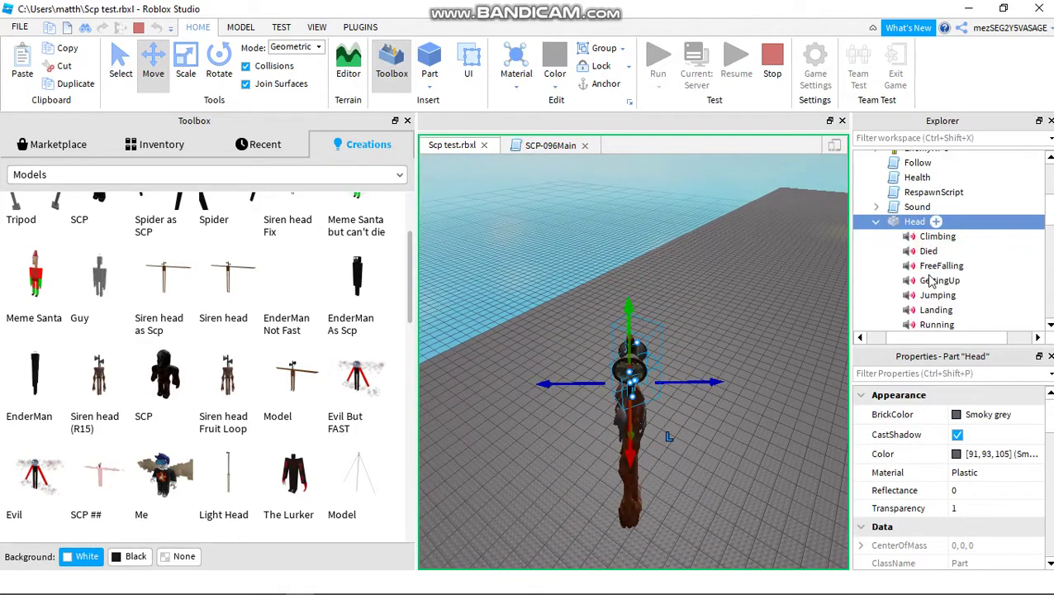
pyautogui.scroll(-2, 940, 273)
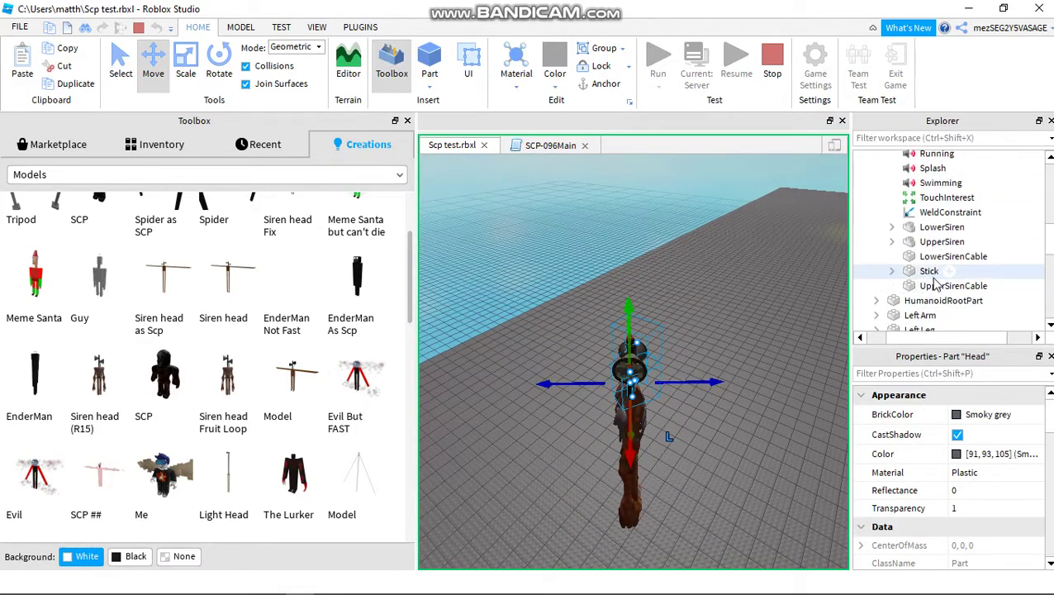
# - Enable Playing for the FNF' (Pico - Phylly Nice) sound inside UpperSiren and clear the selection
pyautogui.click(891, 242)
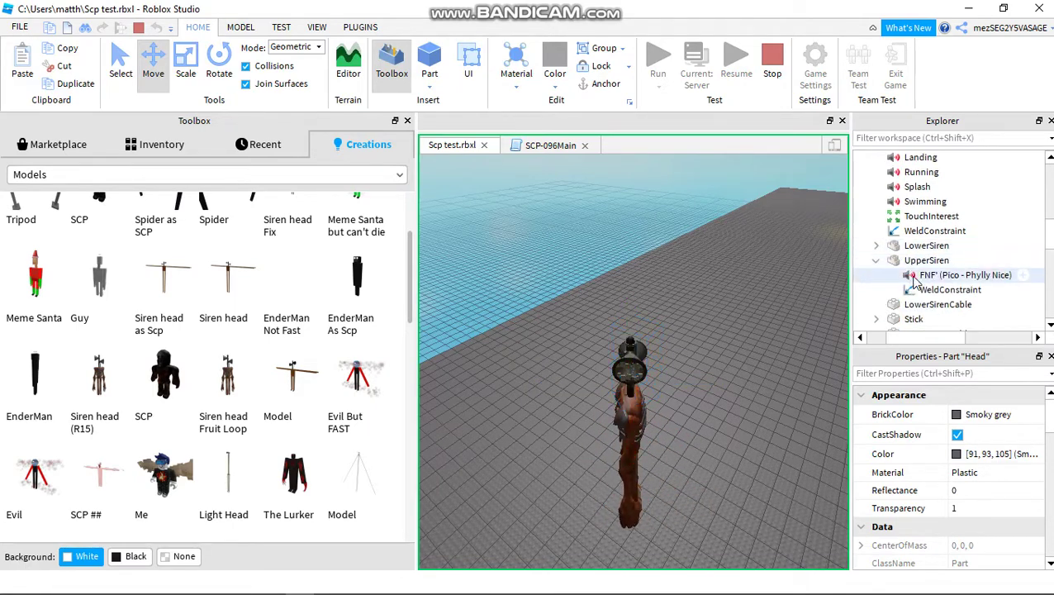
pyautogui.click(915, 279)
pyautogui.scroll(-5, 955, 470)
pyautogui.scroll(4, 955, 471)
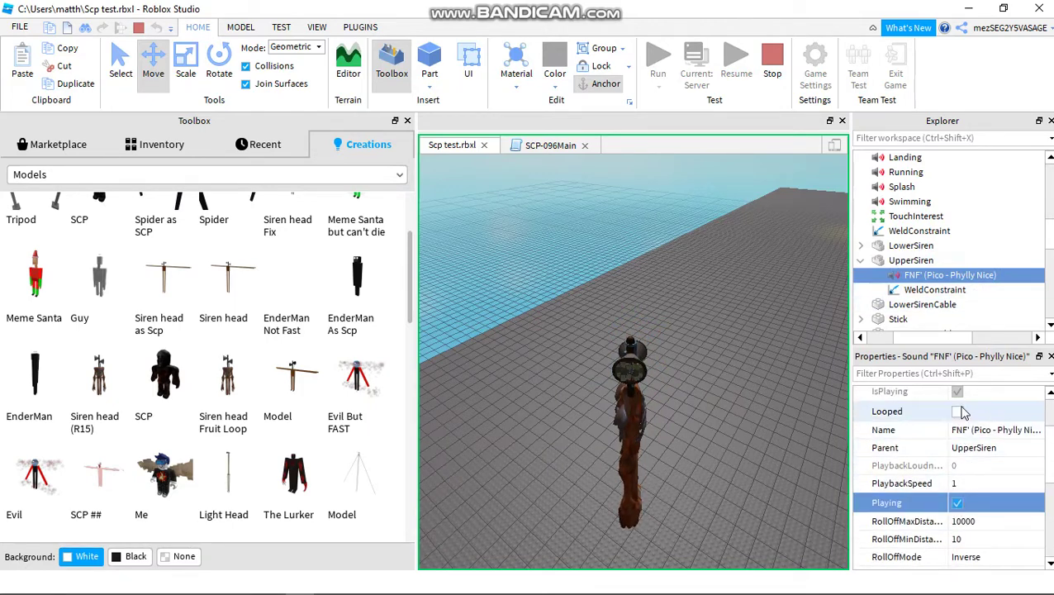
pyautogui.scroll(-3, 948, 491)
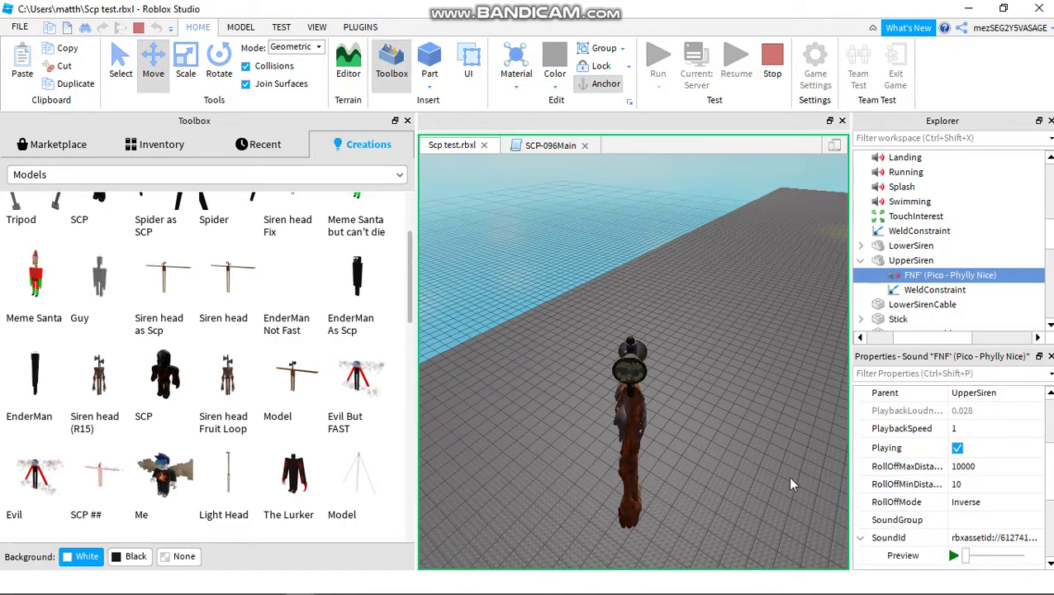
pyautogui.click(698, 472)
# - Insert an Evil model from Creations on the open part of the baseplate and clear the selection
pyautogui.moveTo(697, 473); pyautogui.dragTo(644, 429, button='right')
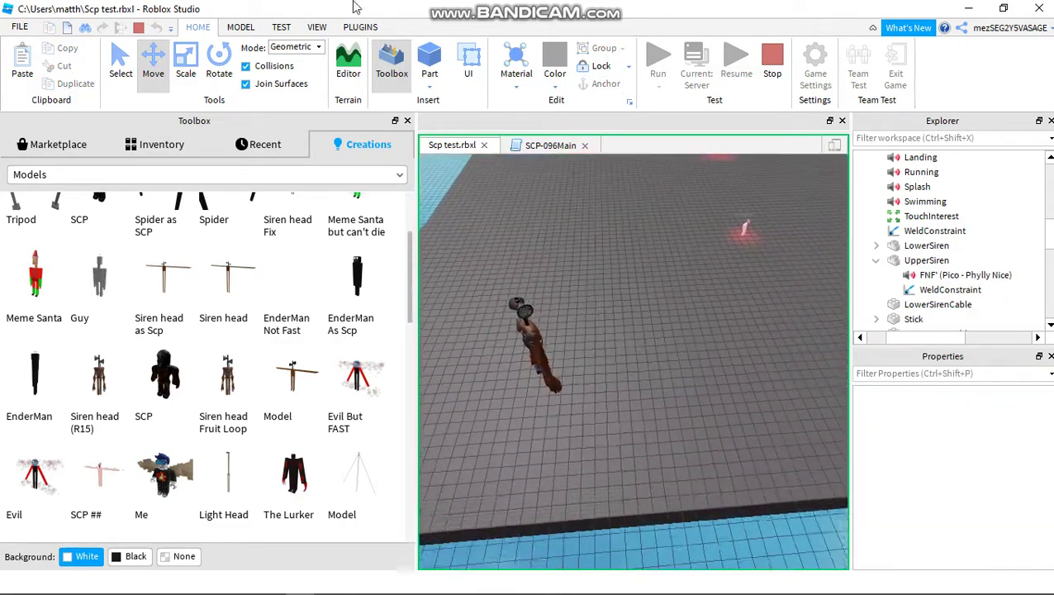
pyautogui.scroll(-3, 599, 241)
pyautogui.moveTo(599, 240)
pyautogui.mouseDown(button='right')
pyautogui.moveTo(586, 256)
pyautogui.moveTo(590, 248)
pyautogui.mouseUp(button='right')
pyautogui.press('w')
pyautogui.scroll(-3, 181, 415)
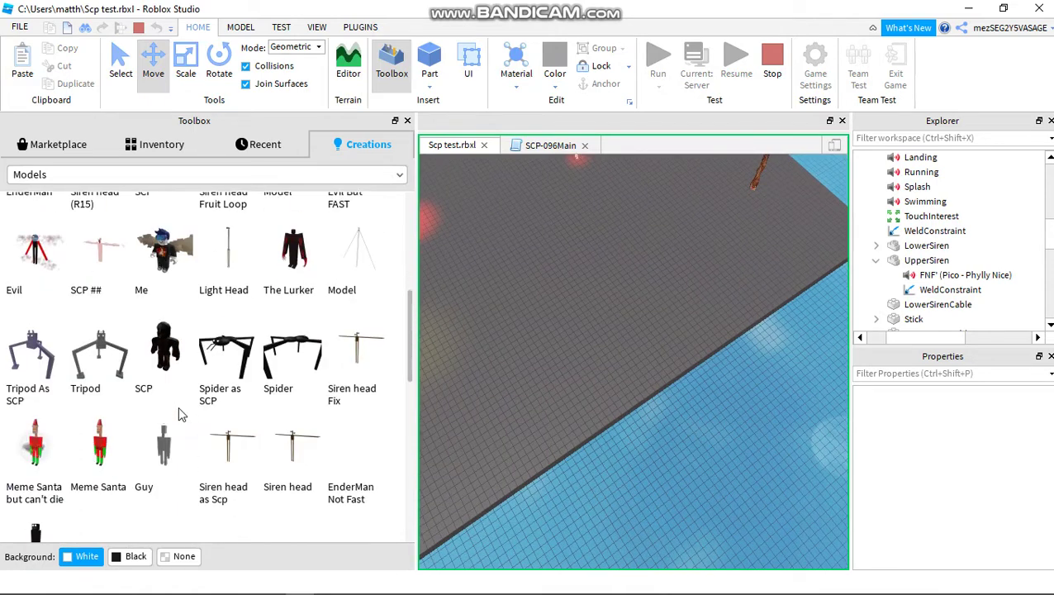
pyautogui.scroll(-4, 303, 489)
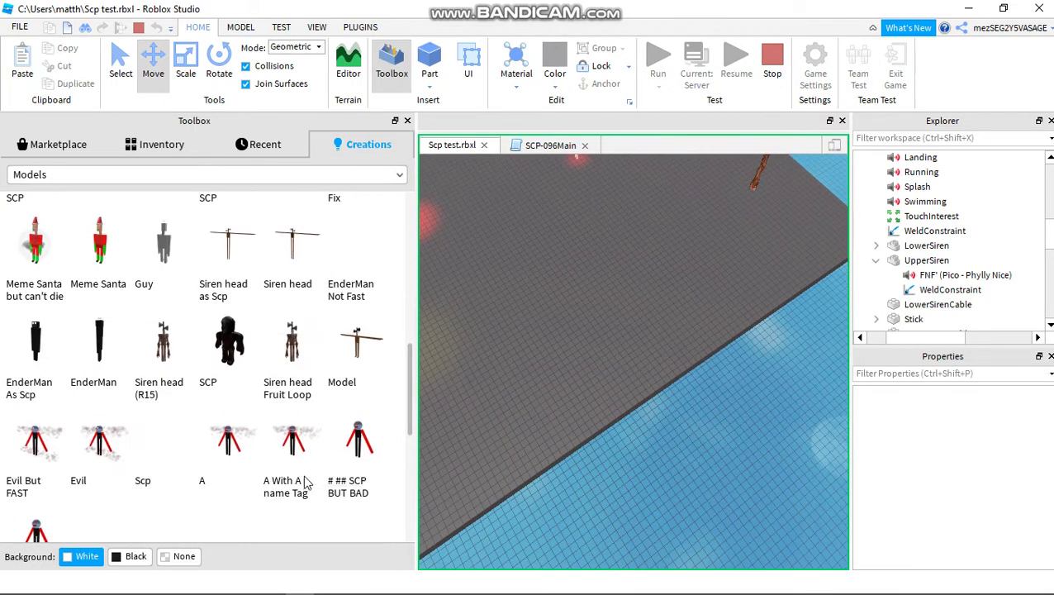
pyautogui.scroll(-2, 365, 485)
pyautogui.moveTo(540, 416); pyautogui.dragTo(522, 432, button='right')
pyautogui.scroll(5, 541, 396)
pyautogui.click(520, 425)
pyautogui.scroll(-4, 519, 423)
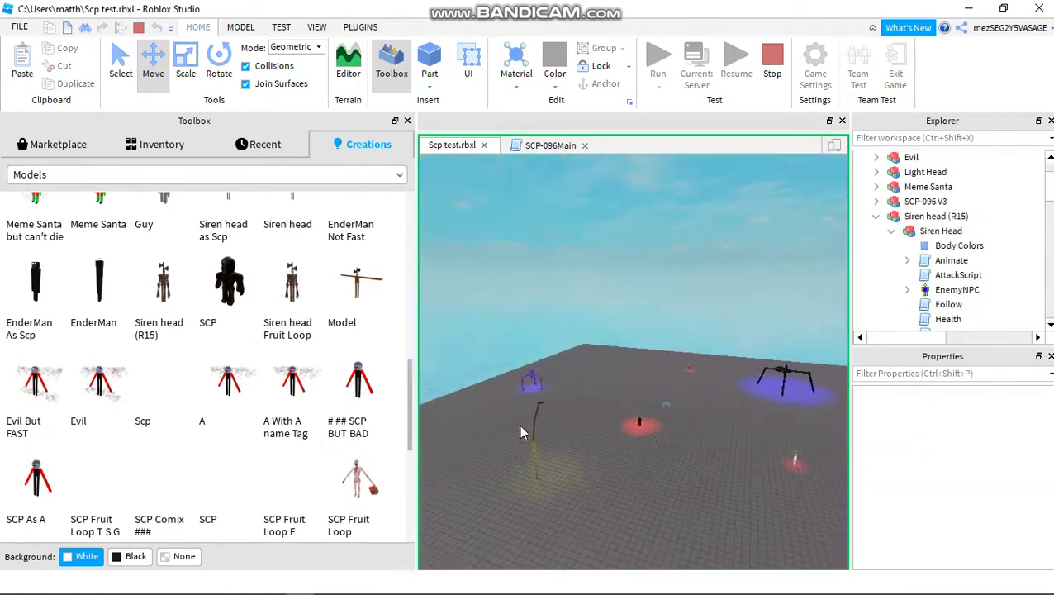
# - Move the spider in among SCP-096 V3, The Lurker and Light Head, then clear the selection and watch the creatures fight
pyautogui.scroll(-3, 520, 425)
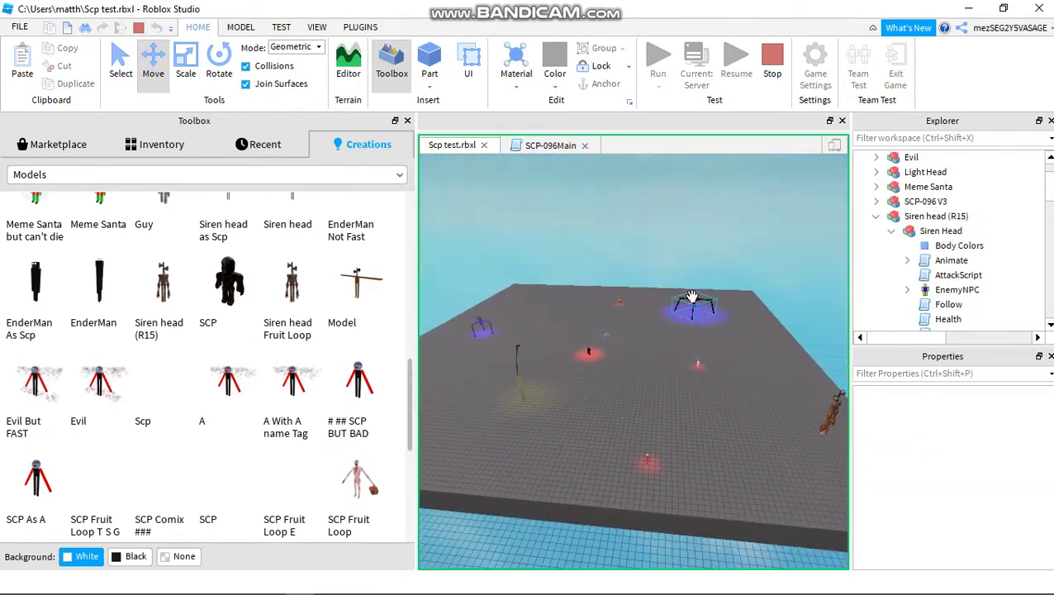
pyautogui.moveTo(692, 295); pyautogui.dragTo(616, 576)
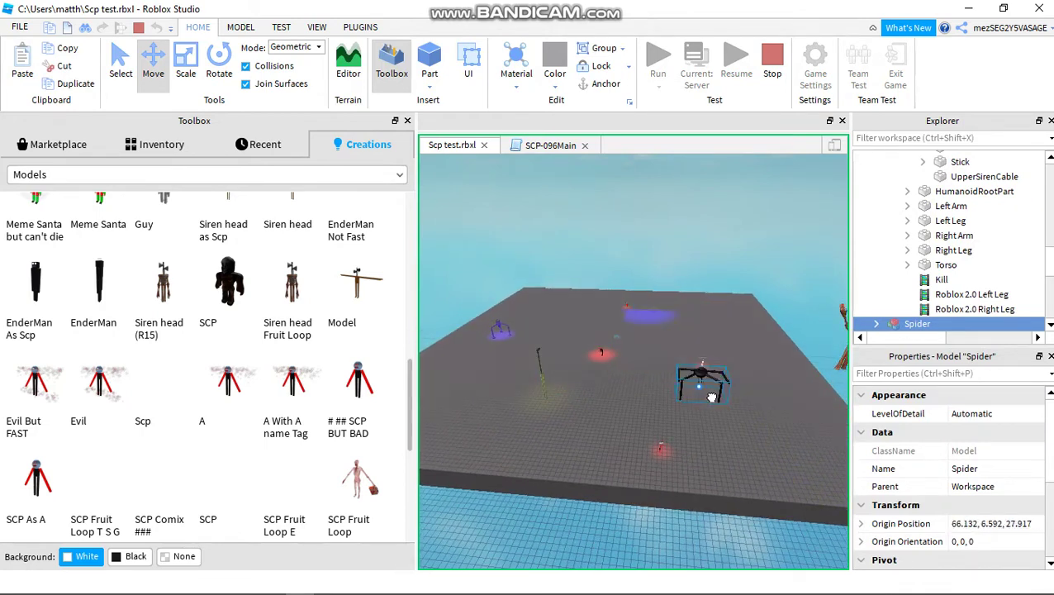
pyautogui.moveTo(716, 353); pyautogui.dragTo(735, 308)
pyautogui.moveTo(736, 308); pyautogui.dragTo(670, 382, button='right')
pyautogui.click(607, 378)
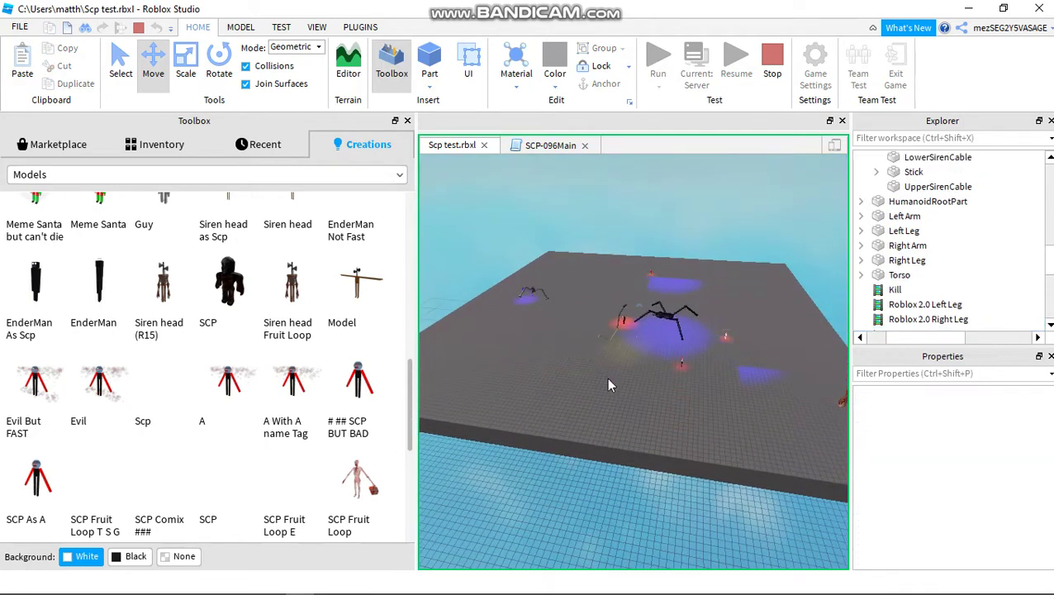
pyautogui.scroll(1, 607, 378)
pyautogui.press('w')
pyautogui.moveTo(607, 378); pyautogui.dragTo(608, 354, button='right')
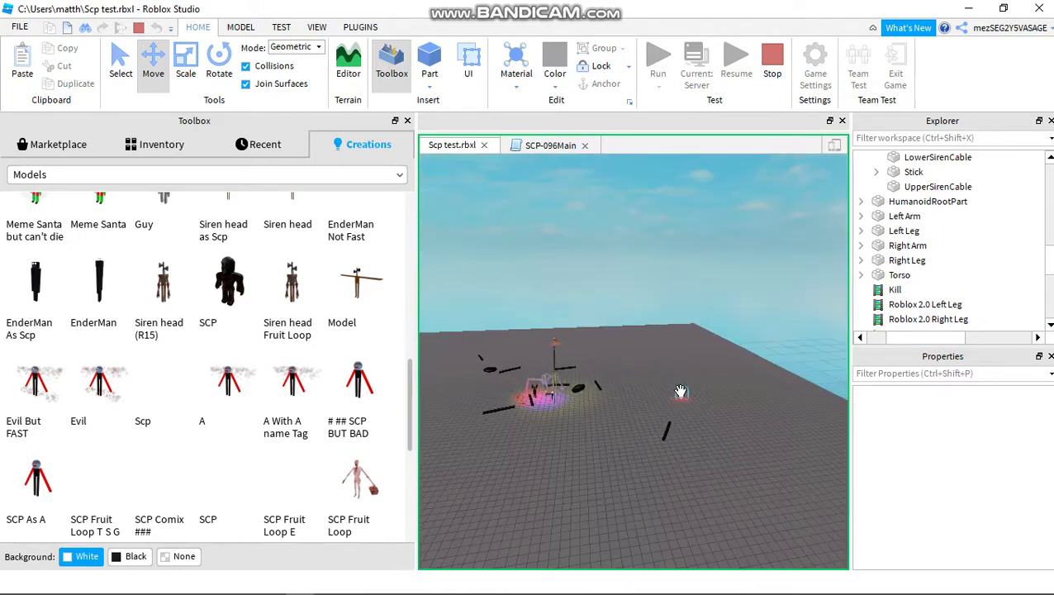
# - Examine the fight around SCP-096 V3 and Light Head, with Siren head and the spider farther out on the baseplate
pyautogui.click(549, 398)
pyautogui.click(588, 448)
pyautogui.moveTo(602, 459); pyautogui.dragTo(603, 460, button='right')
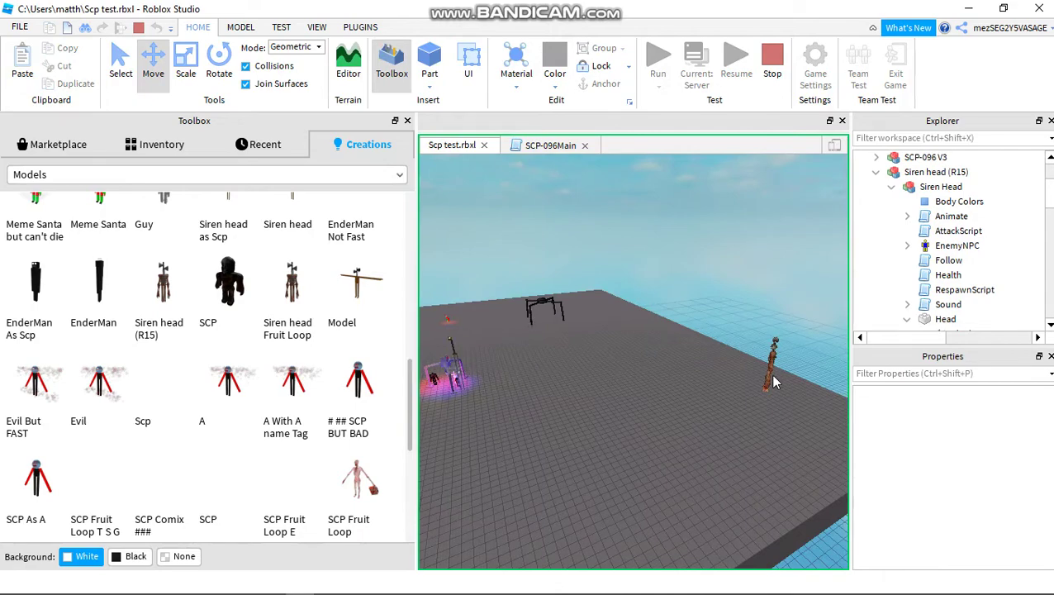
pyautogui.moveTo(594, 369); pyautogui.dragTo(536, 312, button='right')
pyautogui.scroll(5, 594, 368)
pyautogui.press('w')
pyautogui.press('w')
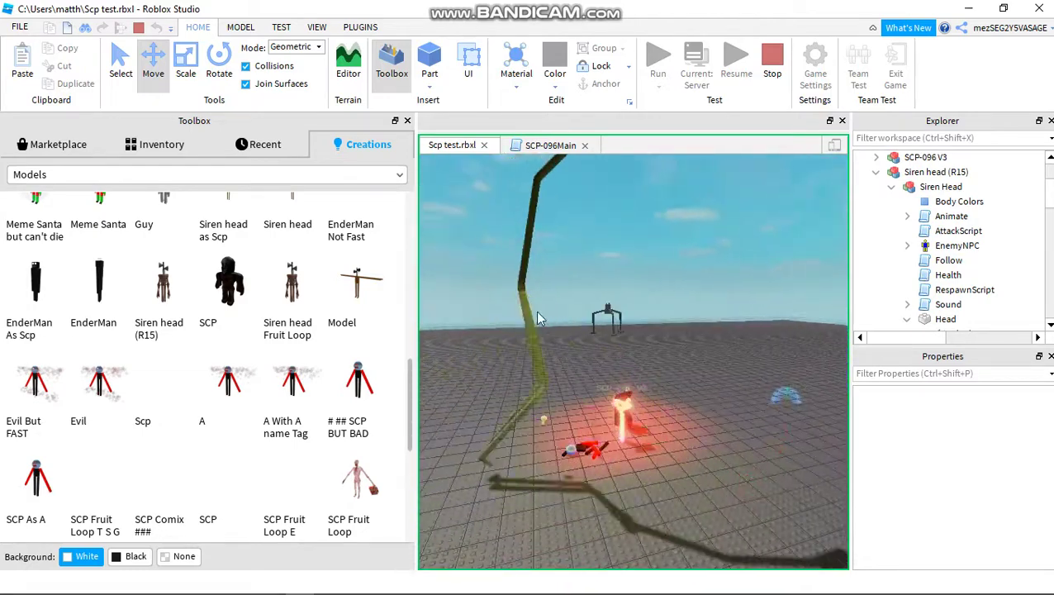
pyautogui.press('d')
pyautogui.moveTo(542, 355); pyautogui.dragTo(507, 361, button='right')
# - Move Light Head right next to SCP-096 V3 and clear the selection
pyautogui.moveTo(529, 318); pyautogui.dragTo(625, 448)
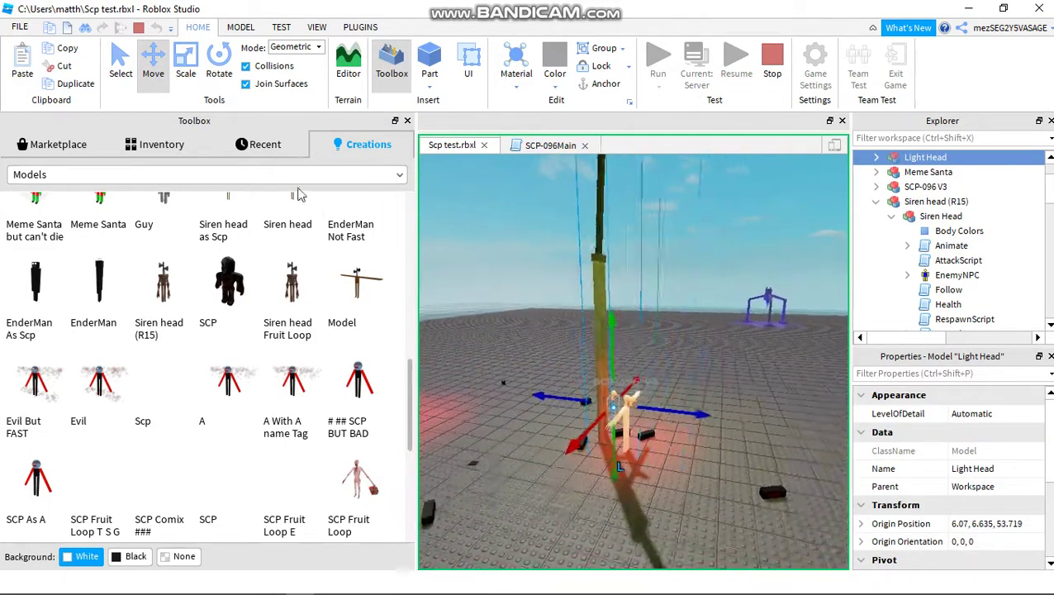
pyautogui.click(641, 489)
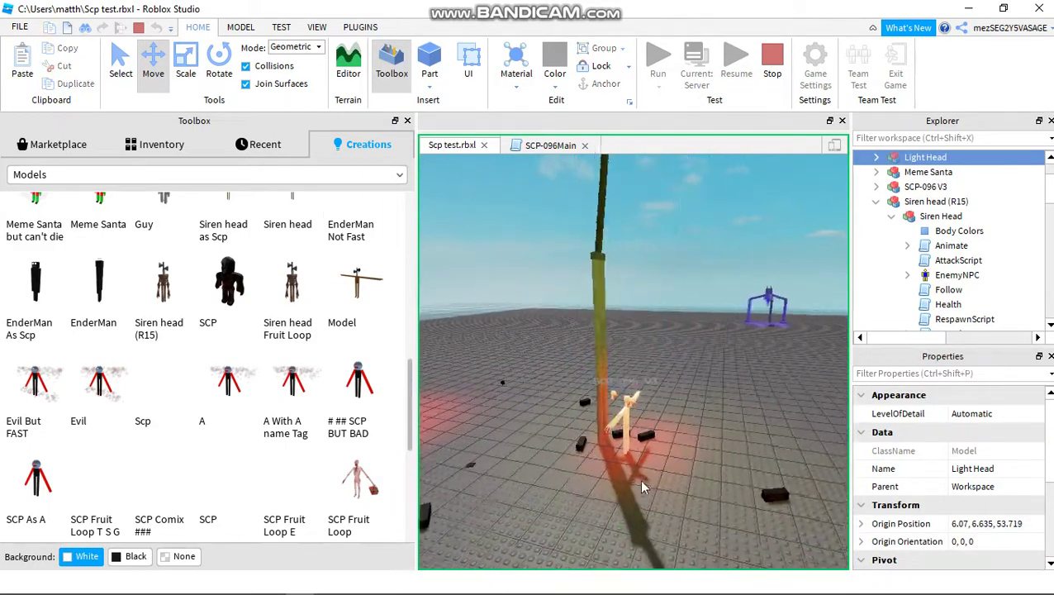
pyautogui.scroll(3, 643, 475)
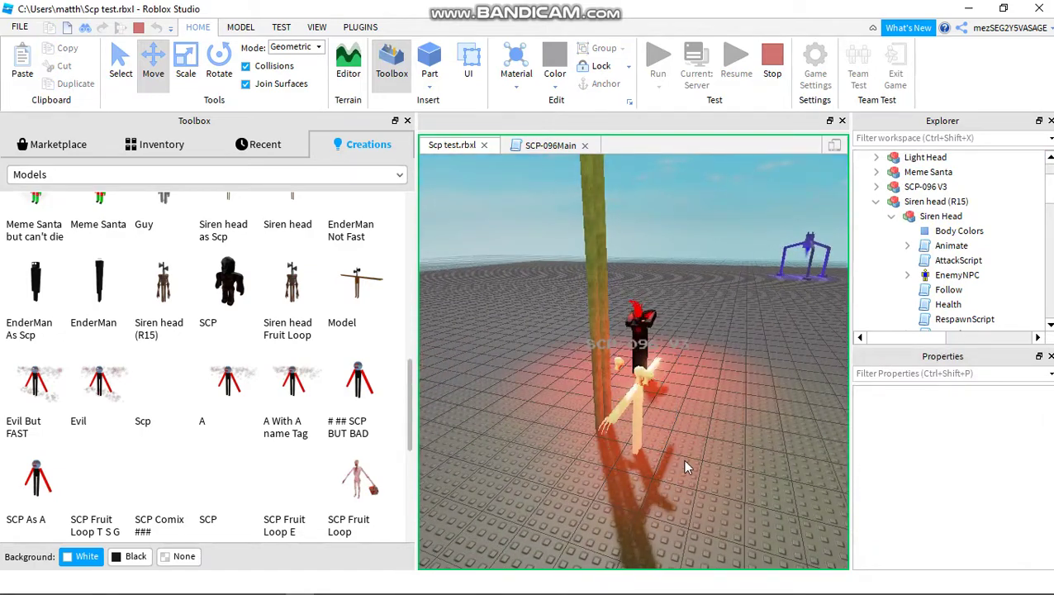
# - Watch SCP-096 V3 fight the black creature, and check the other creatures spread across the baseplate
pyautogui.click(706, 334)
pyautogui.click(711, 387)
pyautogui.scroll(-5, 711, 386)
pyautogui.moveTo(674, 395); pyautogui.dragTo(685, 372, button='right')
pyautogui.press('a')
pyautogui.press('s')
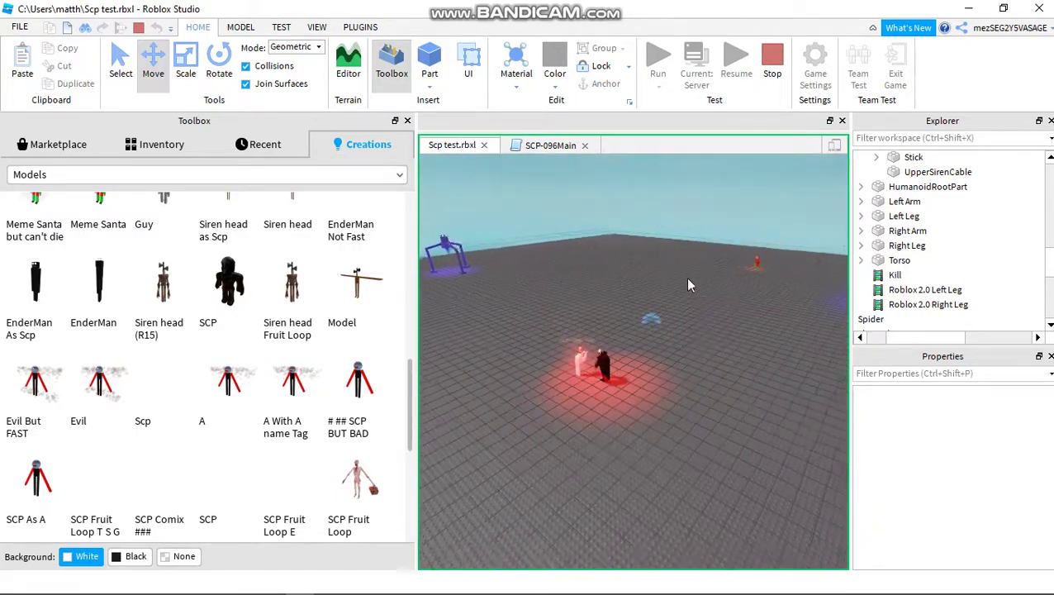
pyautogui.press('a')
pyautogui.moveTo(642, 304); pyautogui.dragTo(665, 314, button='right')
pyautogui.press('s')
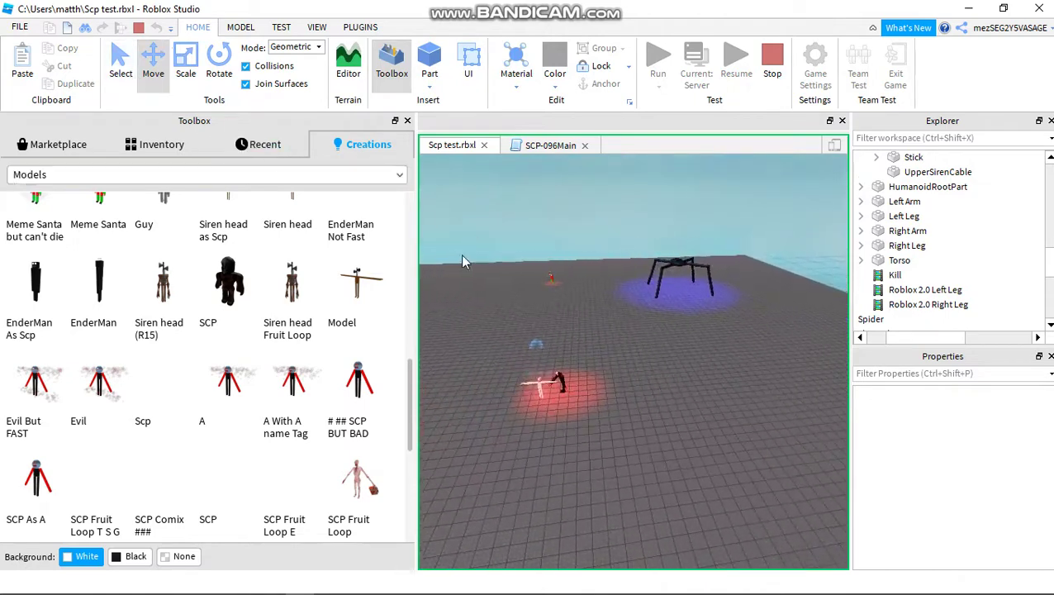
# - Stop the running test of the place
pyautogui.click(768, 72)
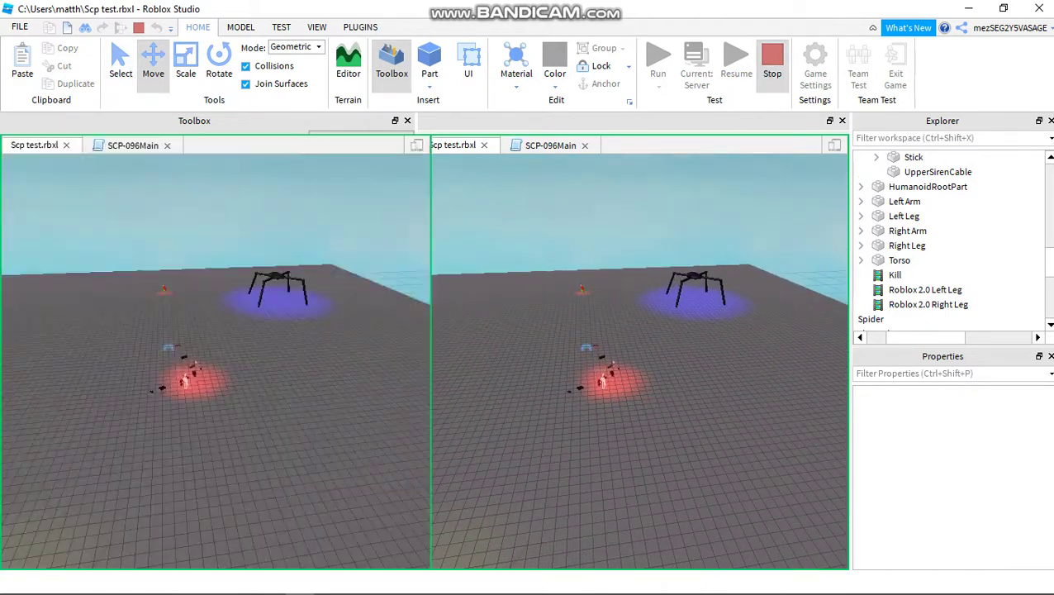
pyautogui.click(242, 584)
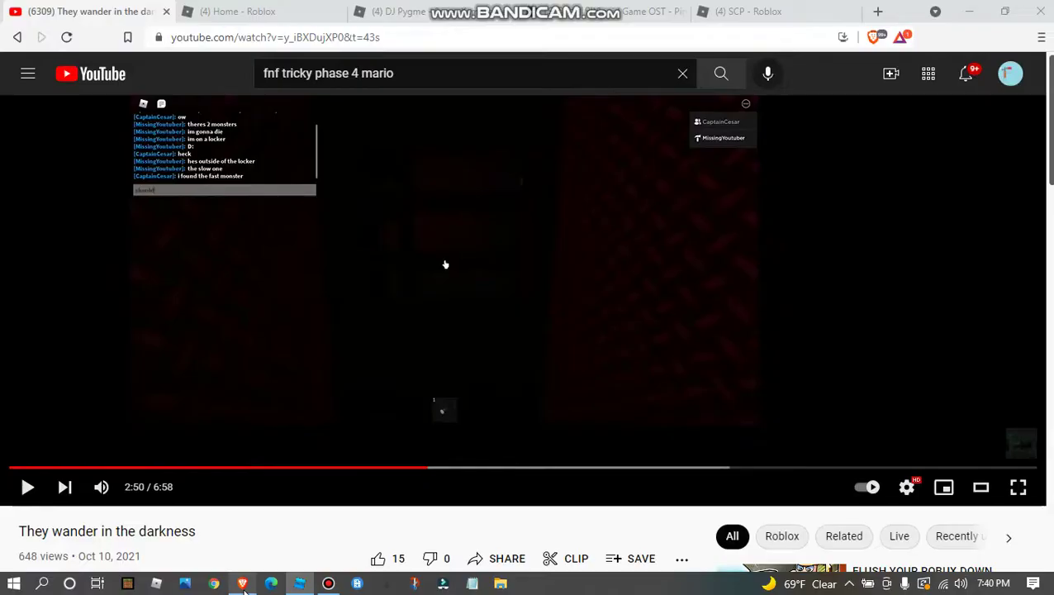
pyautogui.click(328, 583)
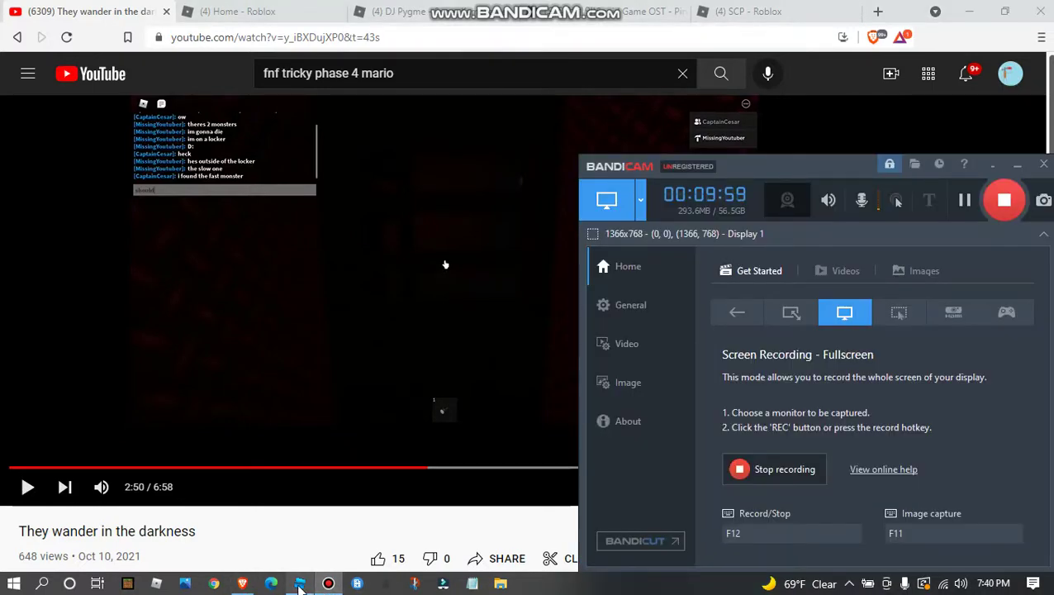